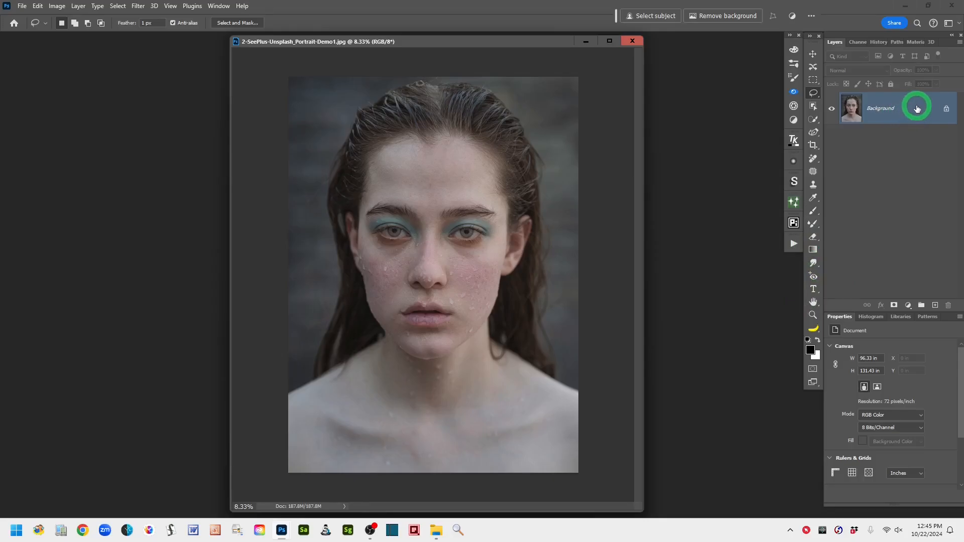
Duplicate the Background layer and convert the document to Lab Color mode without flattening the layers.
{"action": "left_click_drag", "start_coordinate": [917, 108], "coordinate": [937, 305]}
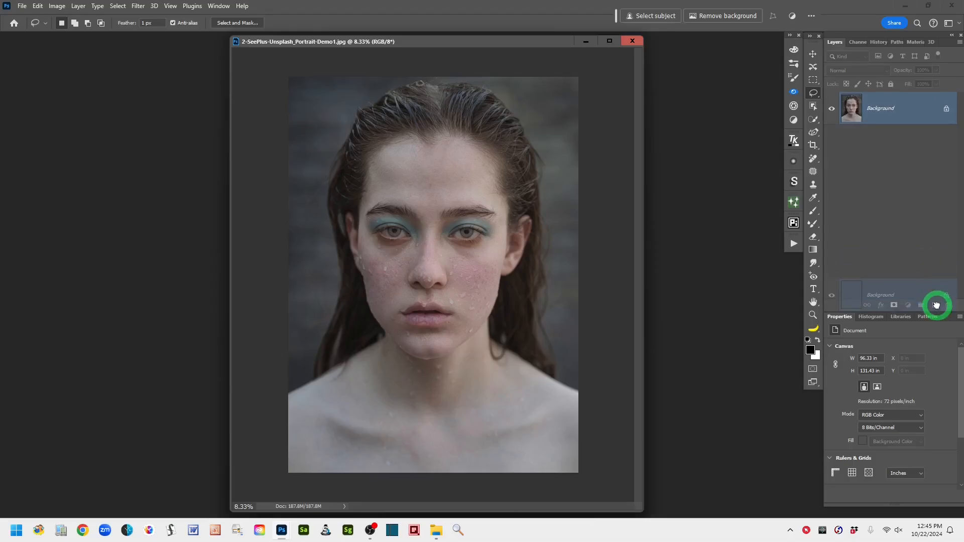
{"action": "left_click_drag", "start_coordinate": [937, 305], "coordinate": [936, 305]}
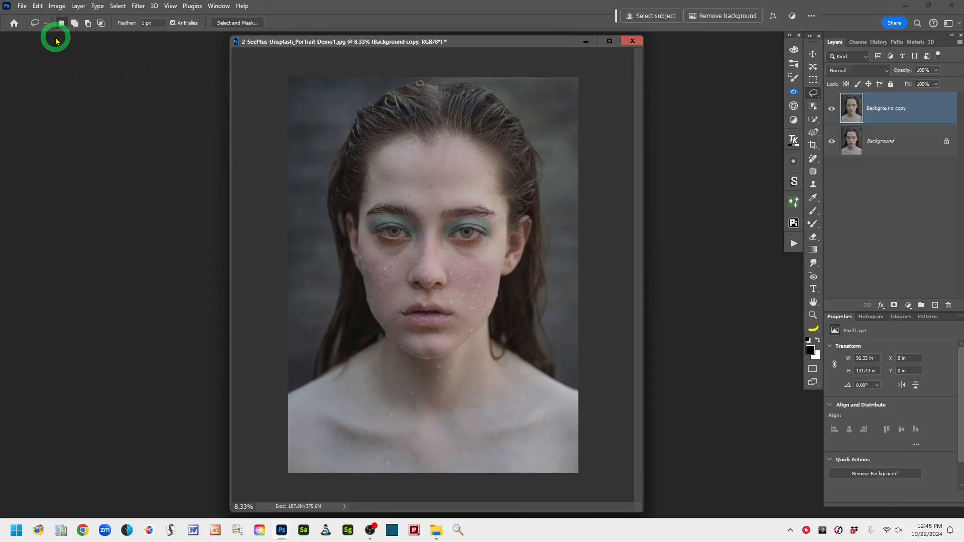
{"action": "left_click", "coordinate": [58, 11]}
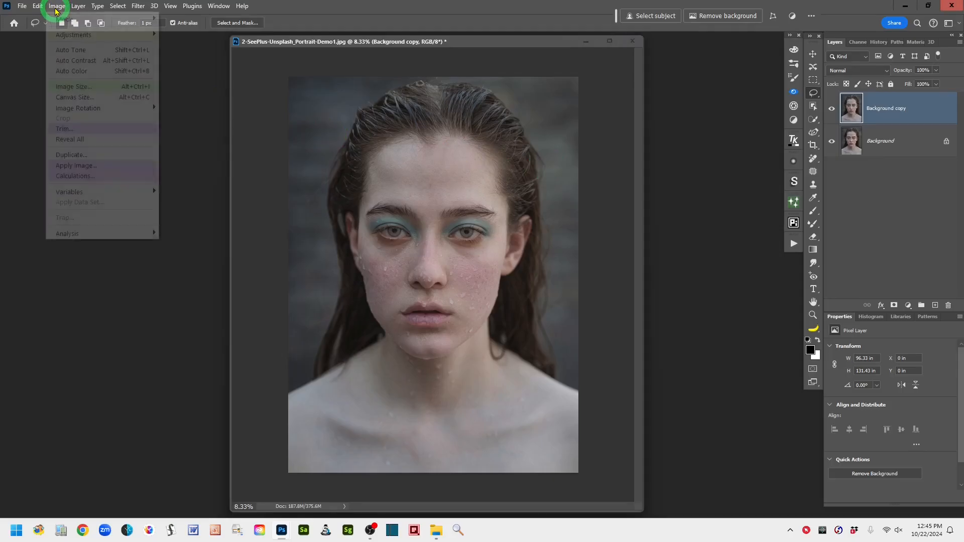
{"action": "mouse_move", "coordinate": [65, 19]}
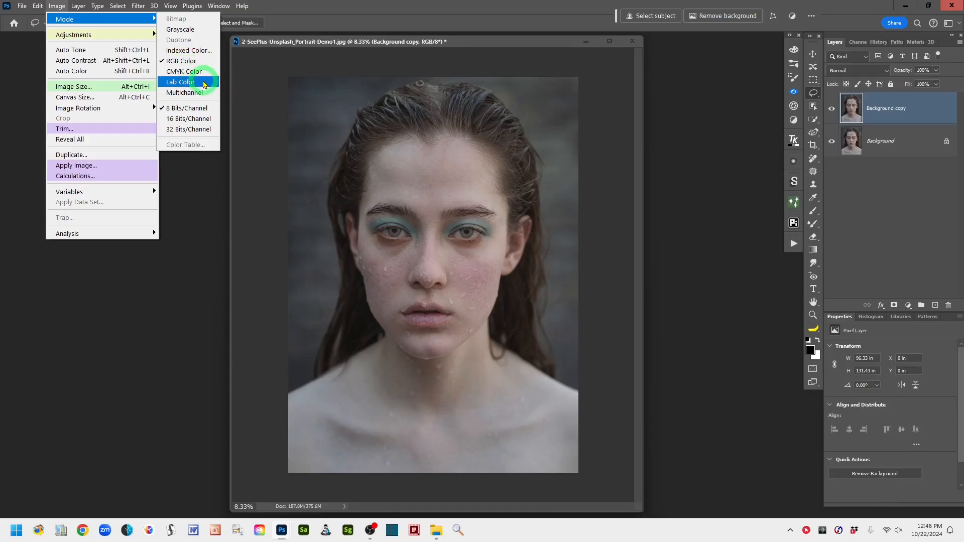
{"action": "left_click", "coordinate": [206, 83]}
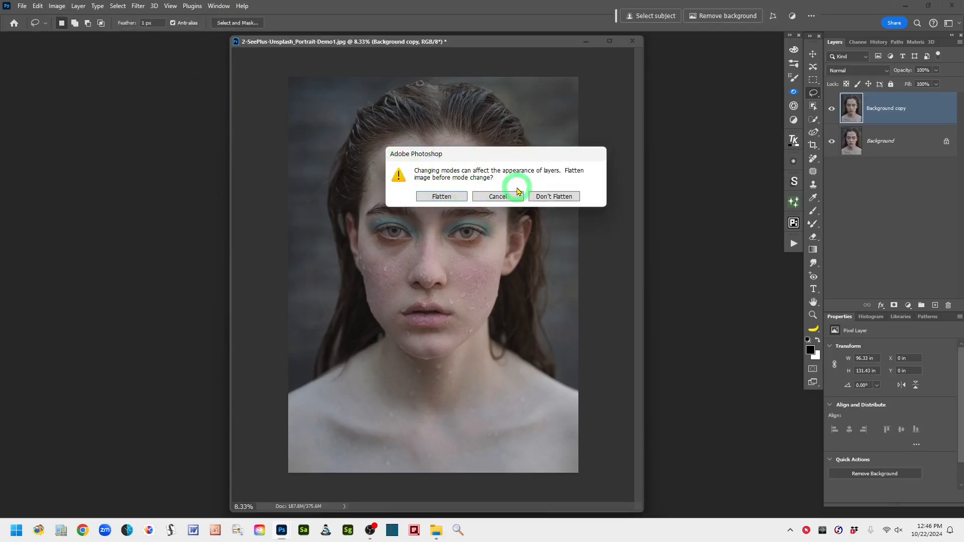
{"action": "left_click", "coordinate": [558, 197]}
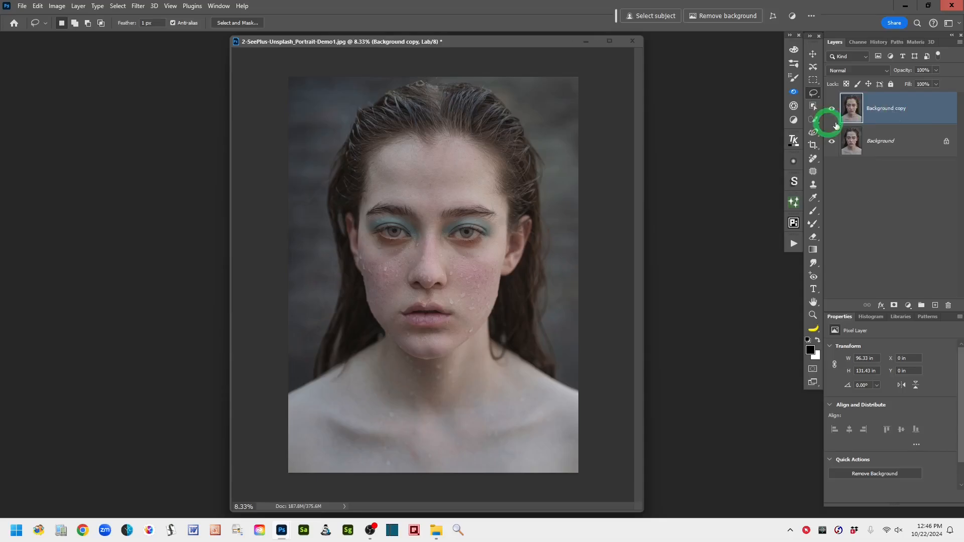
Rename the duplicated layer as "LAB color mode converted".
{"action": "double_click", "coordinate": [880, 108]}
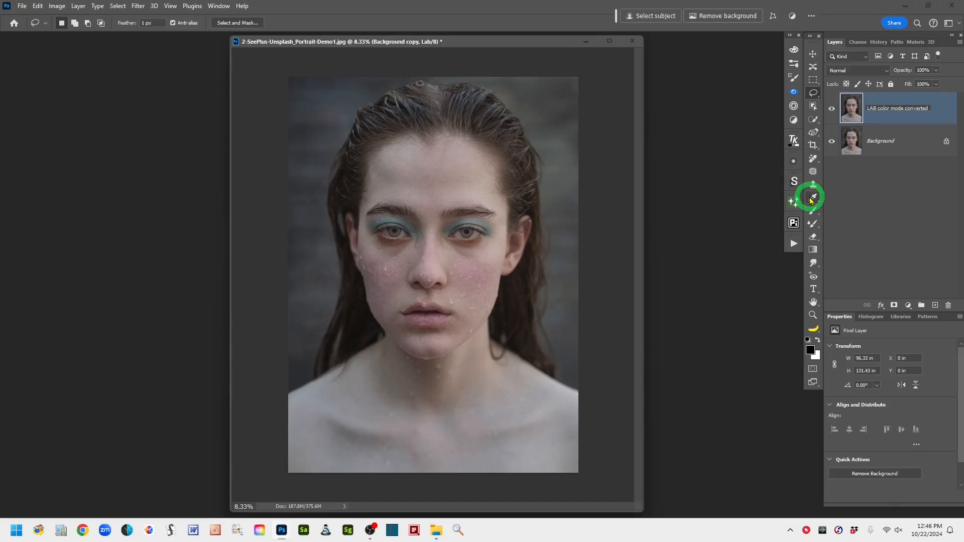
{"action": "left_click", "coordinate": [940, 110]}
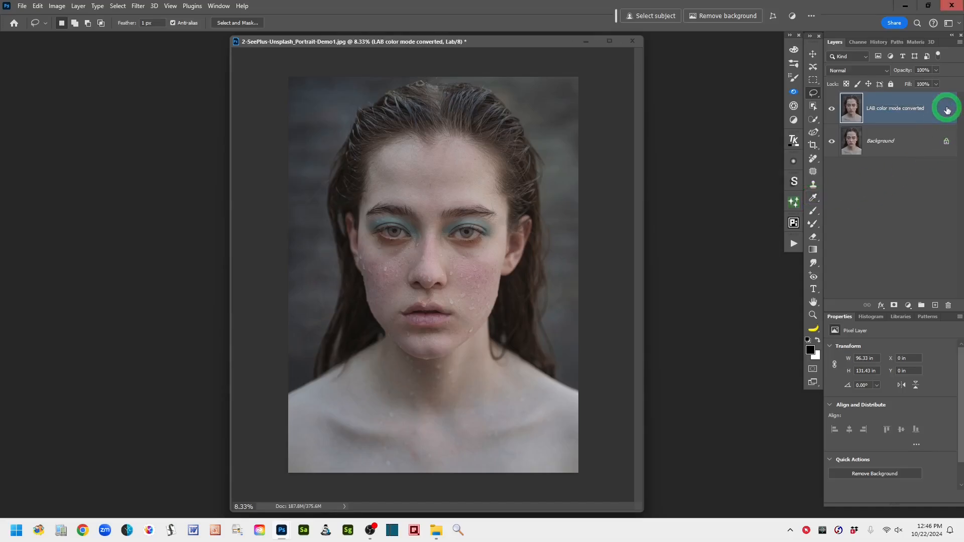
{"action": "left_click", "coordinate": [56, 7]}
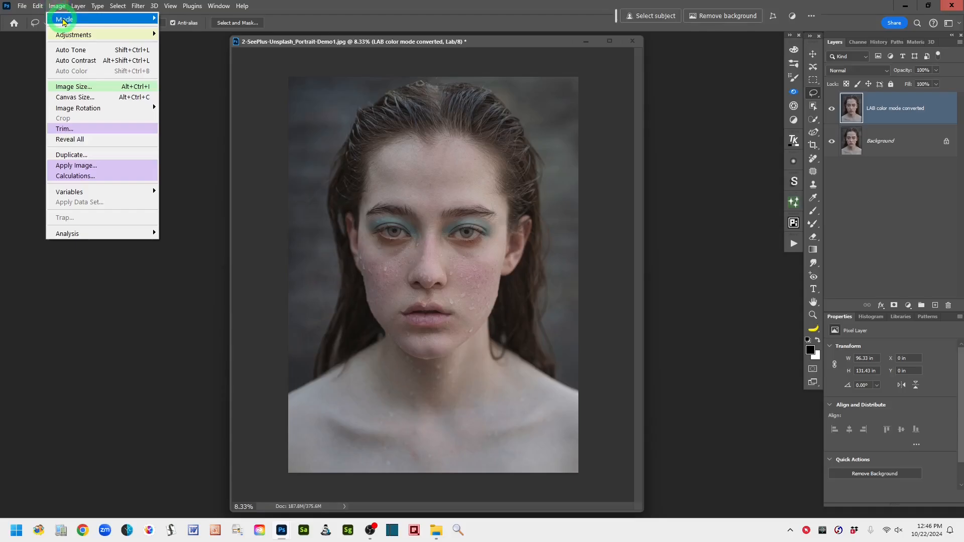
{"action": "mouse_move", "coordinate": [64, 23]}
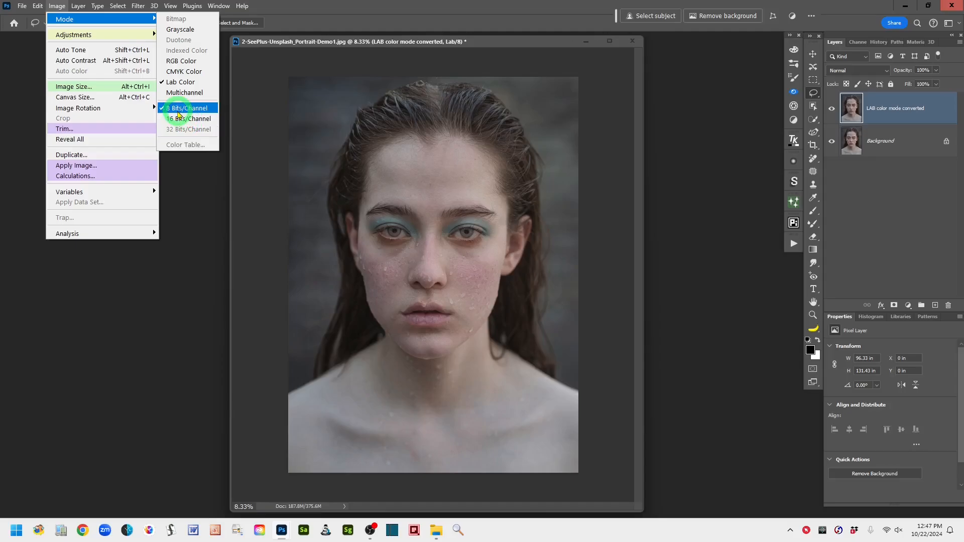
{"action": "left_click", "coordinate": [334, 15]}
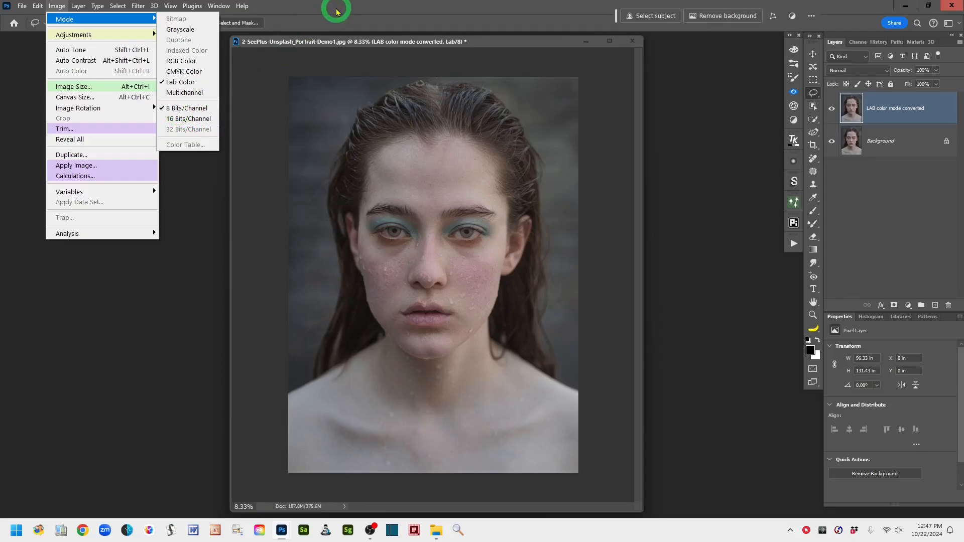
{"action": "double_click", "coordinate": [336, 15]}
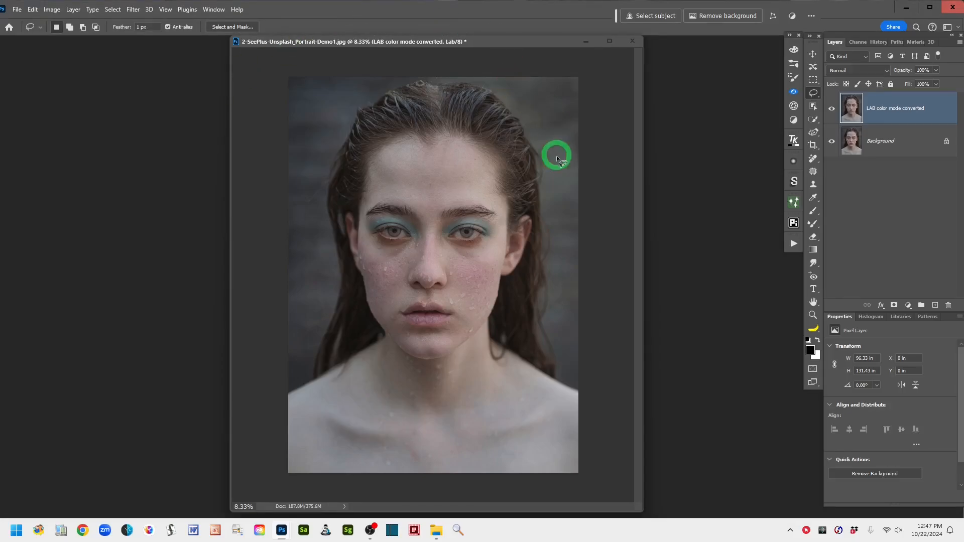
{"action": "left_click", "coordinate": [930, 8]}
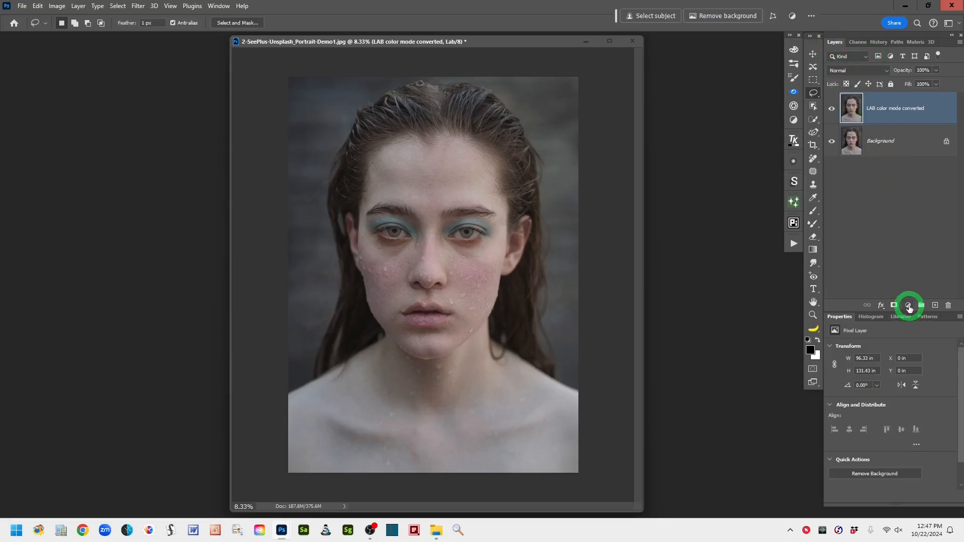
Add a Curves adjustment layer above the converted layer and rename it "Lightness Curve".
{"action": "left_click", "coordinate": [909, 307]}
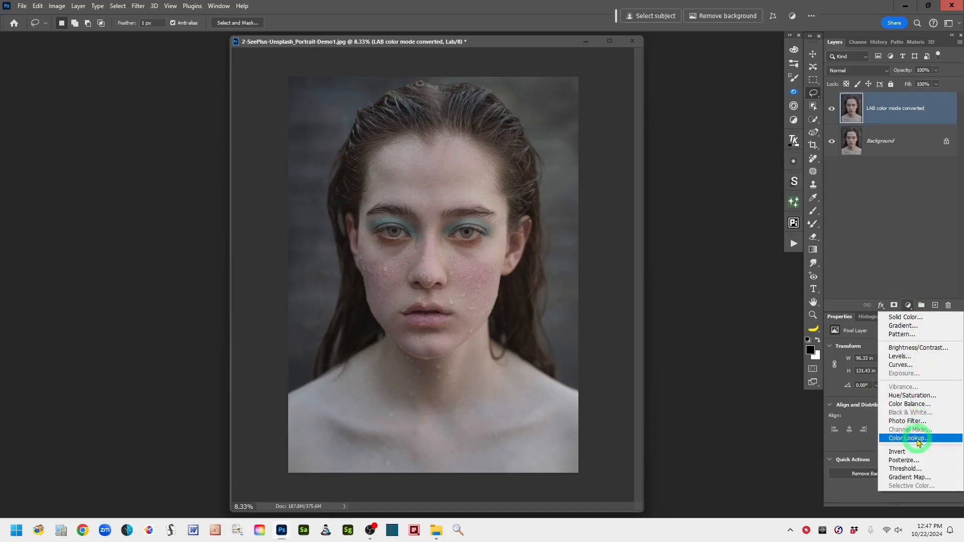
{"action": "left_click", "coordinate": [923, 367]}
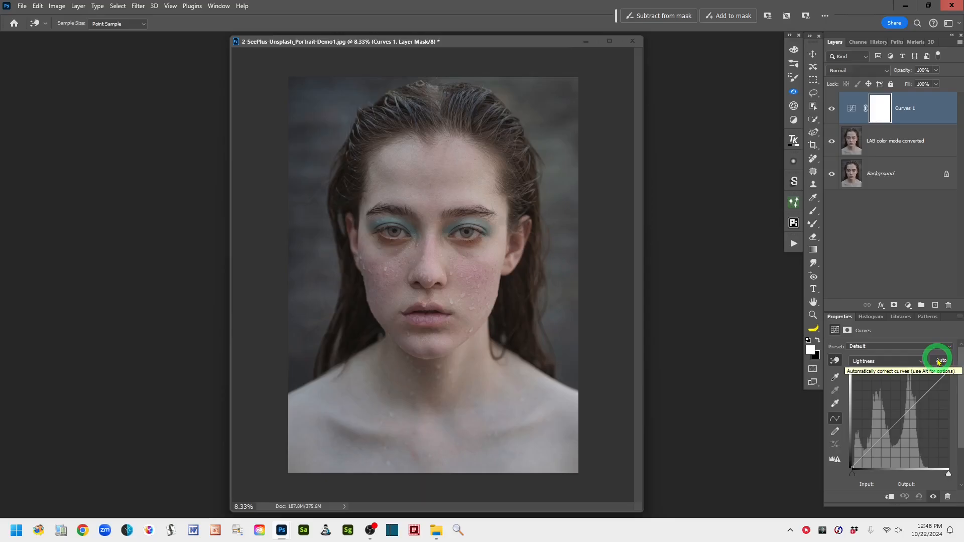
{"action": "double_click", "coordinate": [904, 109]}
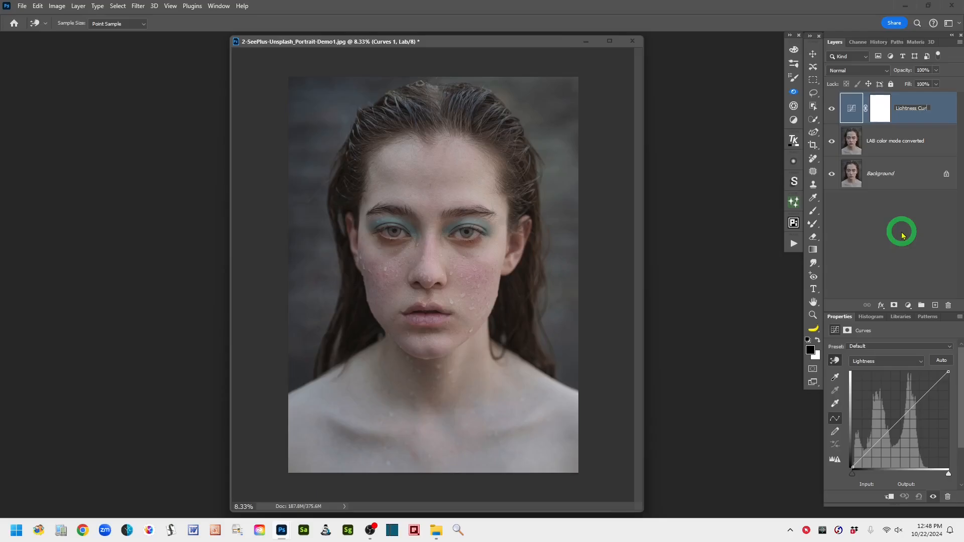
{"action": "left_click", "coordinate": [942, 115]}
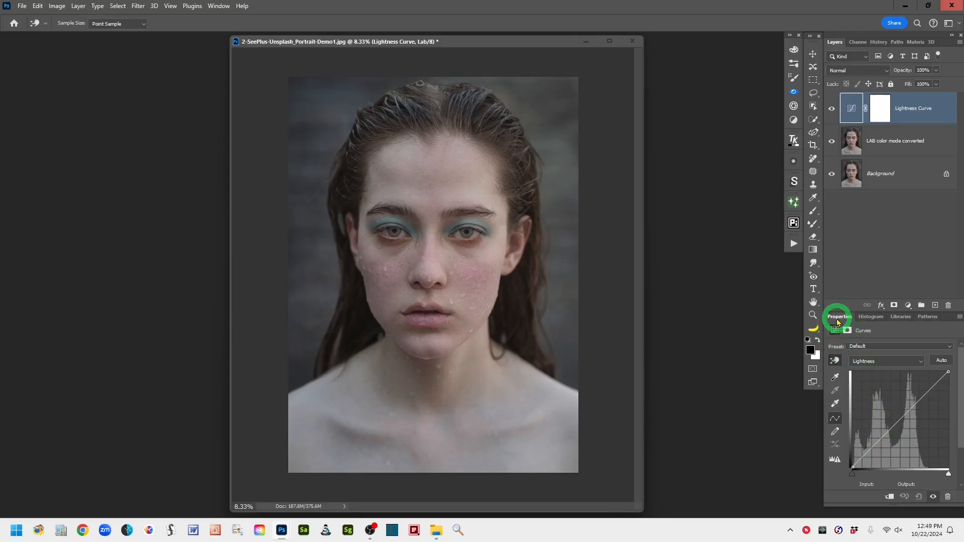
Review the Curves display options, including the detailed grid with 10% increments, without changing them.
{"action": "left_click", "coordinate": [959, 320]}
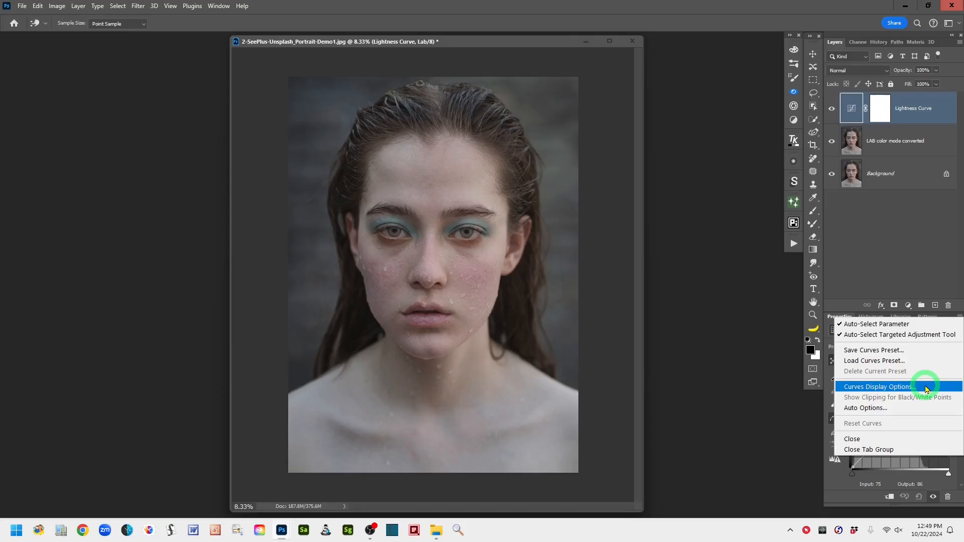
{"action": "left_click", "coordinate": [927, 389]}
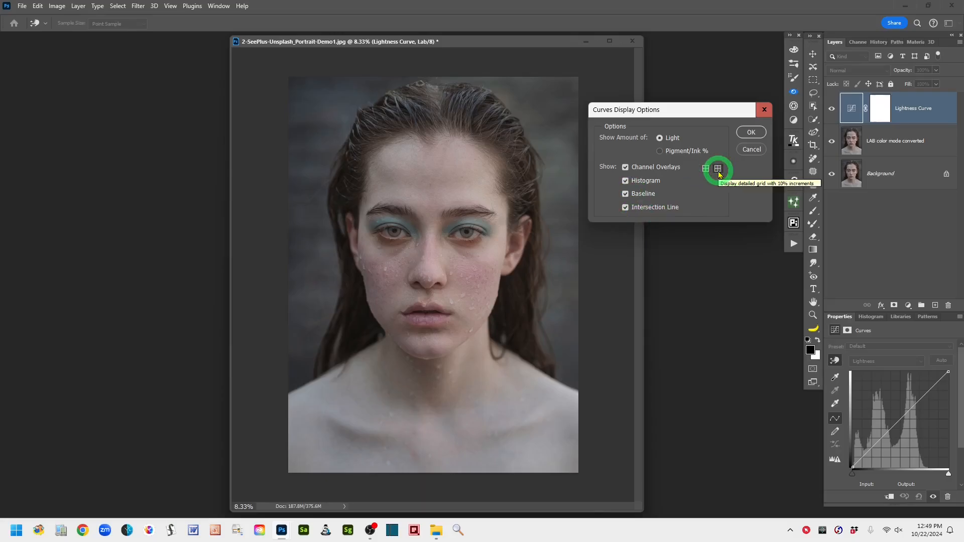
{"action": "left_click", "coordinate": [764, 110]}
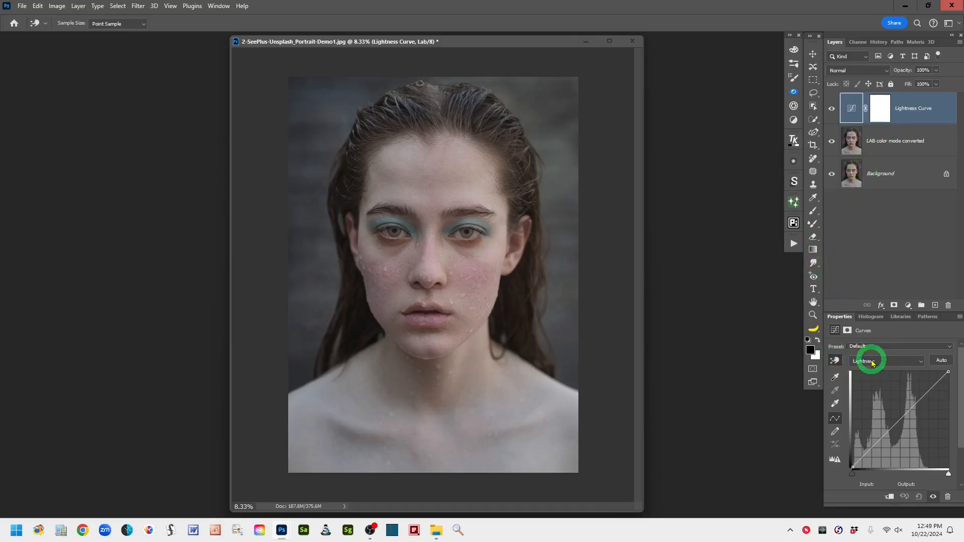
Add a midtone point to the Lightness channel curve and raise it to input 50, output 58.
{"action": "left_click", "coordinate": [921, 365]}
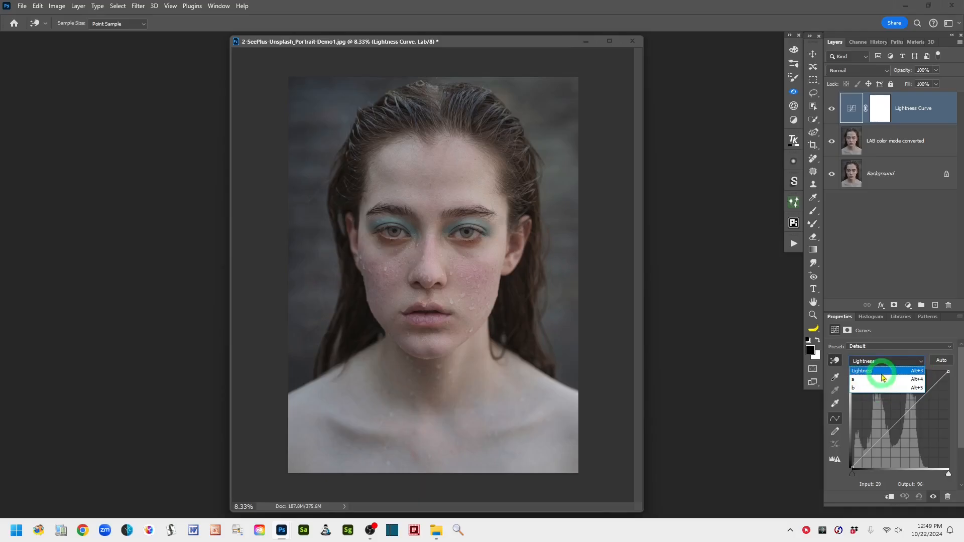
{"action": "left_click", "coordinate": [876, 371]}
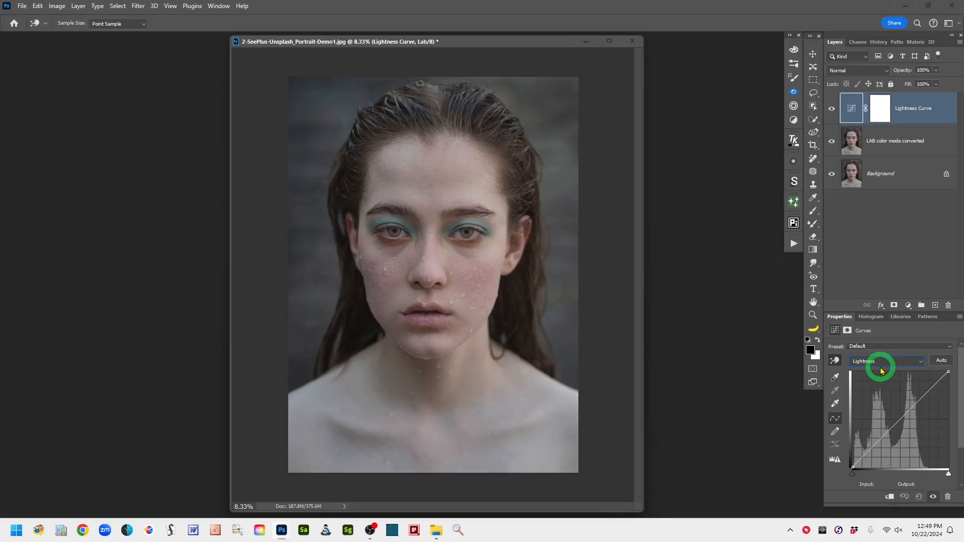
{"action": "left_click", "coordinate": [900, 419]}
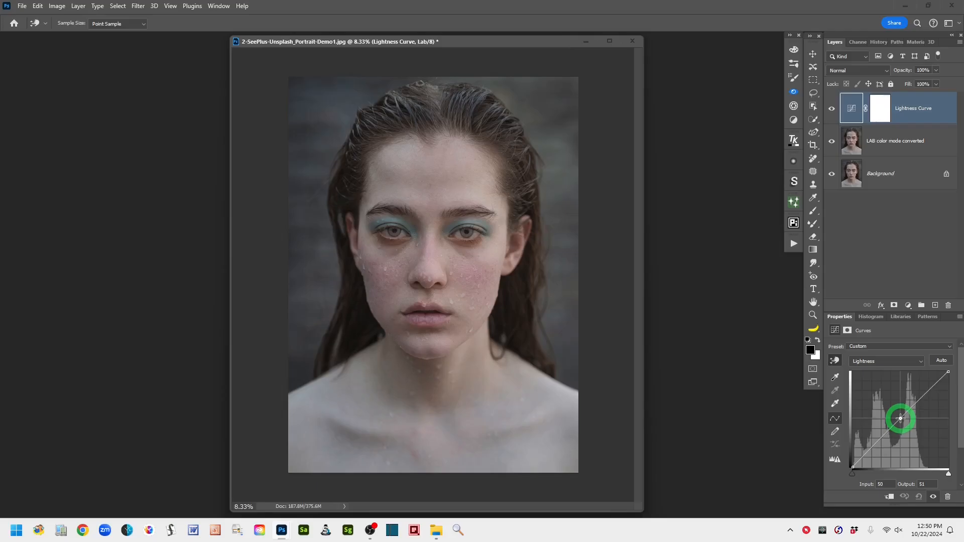
{"action": "left_click_drag", "start_coordinate": [900, 419], "coordinate": [901, 413]}
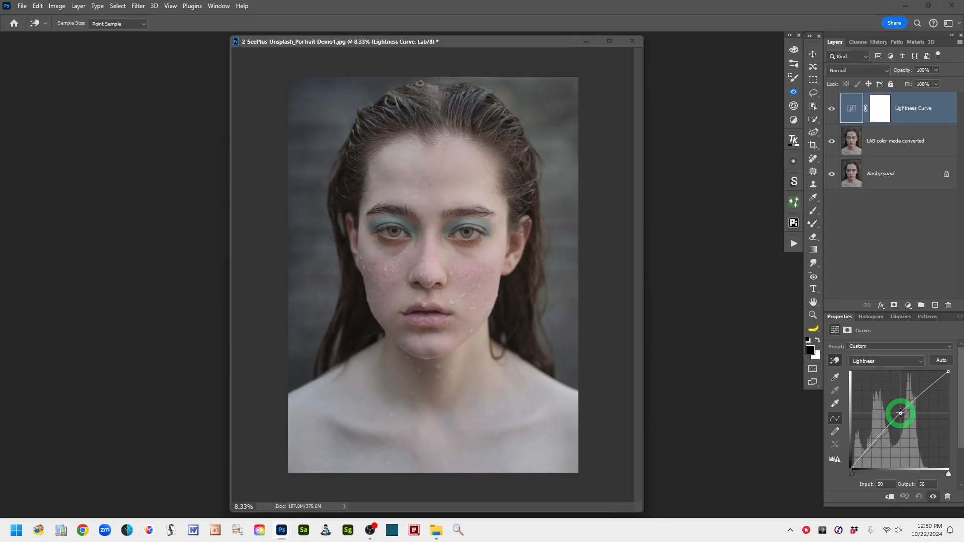
{"action": "left_click_drag", "start_coordinate": [901, 413], "coordinate": [900, 411]}
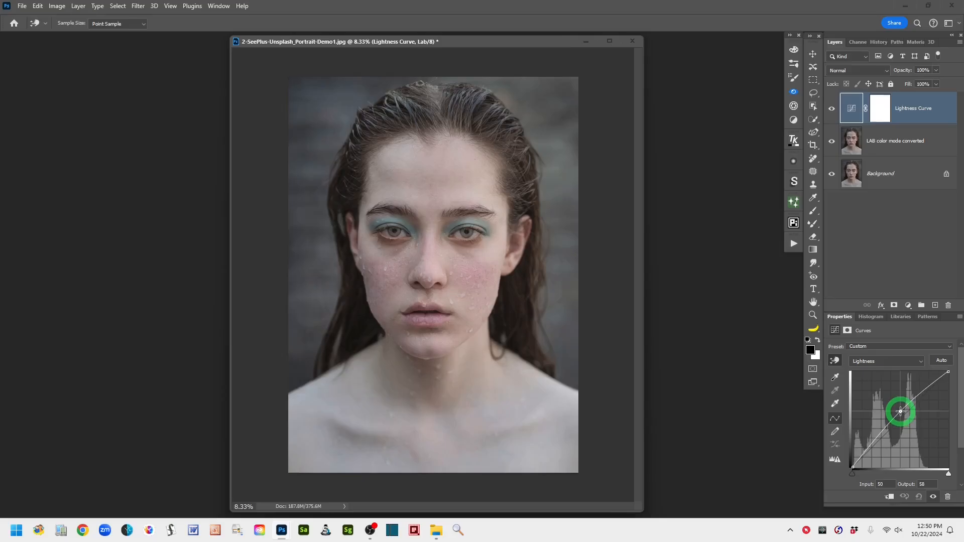
Compare the portrait with and without the Lightness Curve layer to judge the midtone brightening.
{"action": "left_click", "coordinate": [832, 109]}
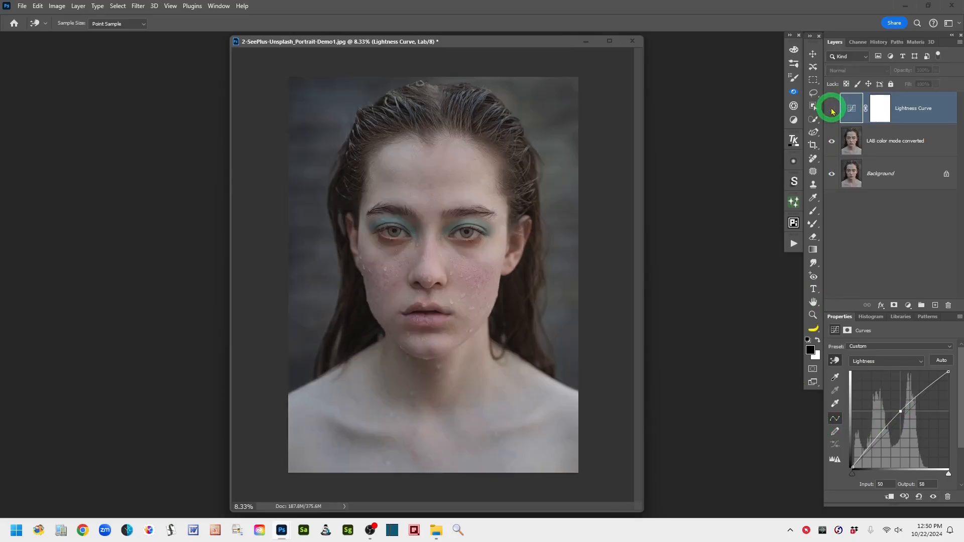
{"action": "left_click", "coordinate": [832, 109]}
{"action": "left_click", "coordinate": [832, 109]}
{"action": "left_click", "coordinate": [832, 109]}
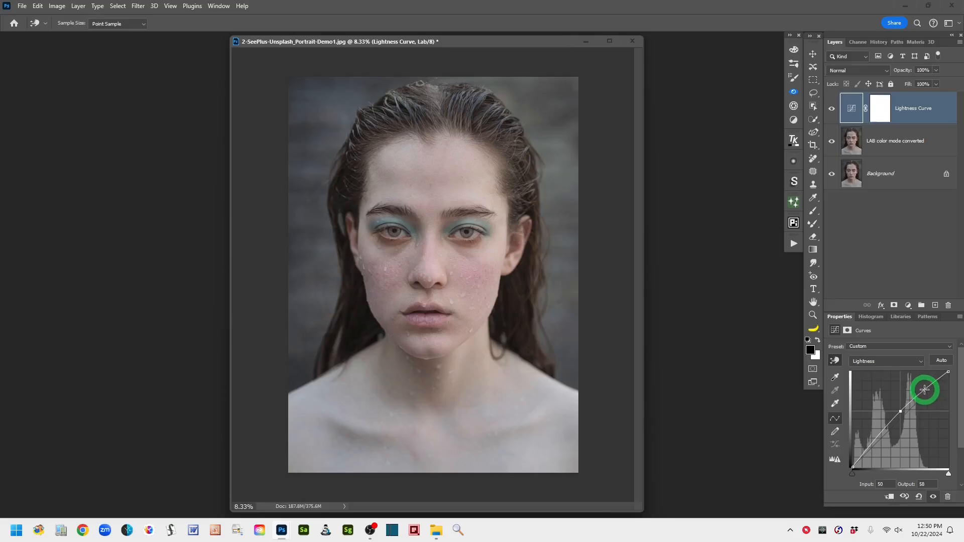
Shape the Lightness curve into an S with a highlight point at input 78, output 90 and a shadow point at input 20, output 17.
{"action": "left_click", "coordinate": [925, 389]}
{"action": "mouse_move", "coordinate": [925, 390]}
{"action": "left_mouse_down"}
{"action": "mouse_move", "coordinate": [928, 374]}
{"action": "mouse_move", "coordinate": [928, 394]}
{"action": "mouse_move", "coordinate": [928, 381]}
{"action": "left_mouse_up"}
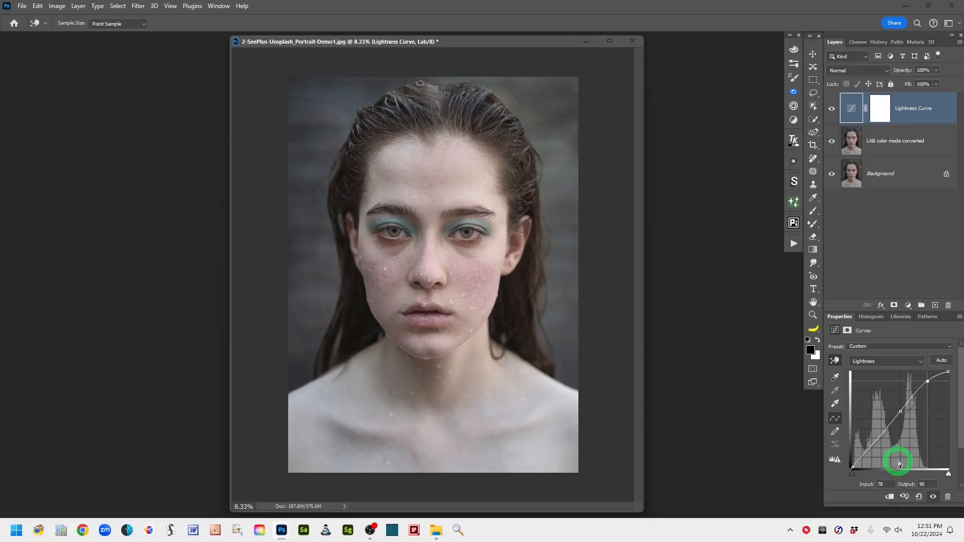
{"action": "left_click", "coordinate": [862, 456]}
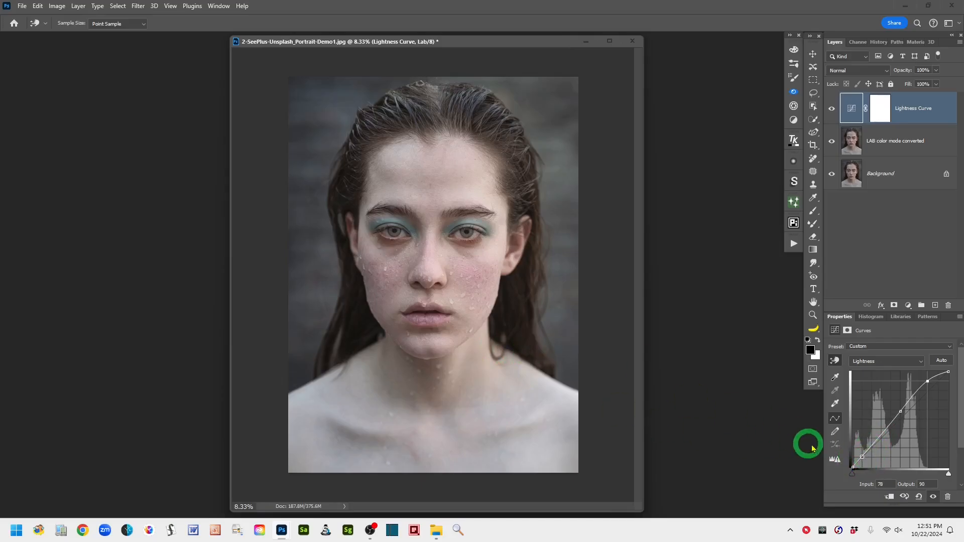
{"action": "left_click", "coordinate": [872, 447]}
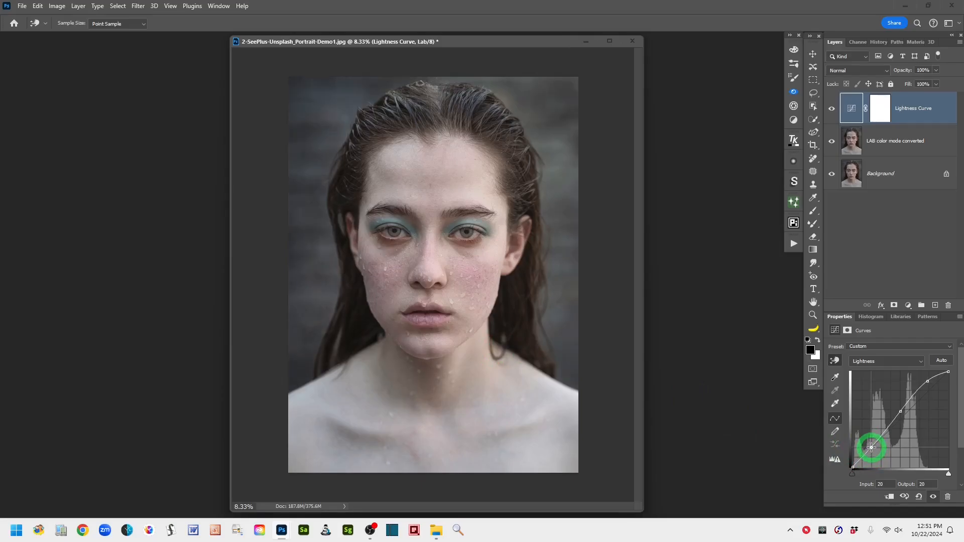
{"action": "mouse_move", "coordinate": [872, 448]}
{"action": "left_mouse_down"}
{"action": "mouse_move", "coordinate": [870, 439]}
{"action": "mouse_move", "coordinate": [871, 451]}
{"action": "left_mouse_up"}
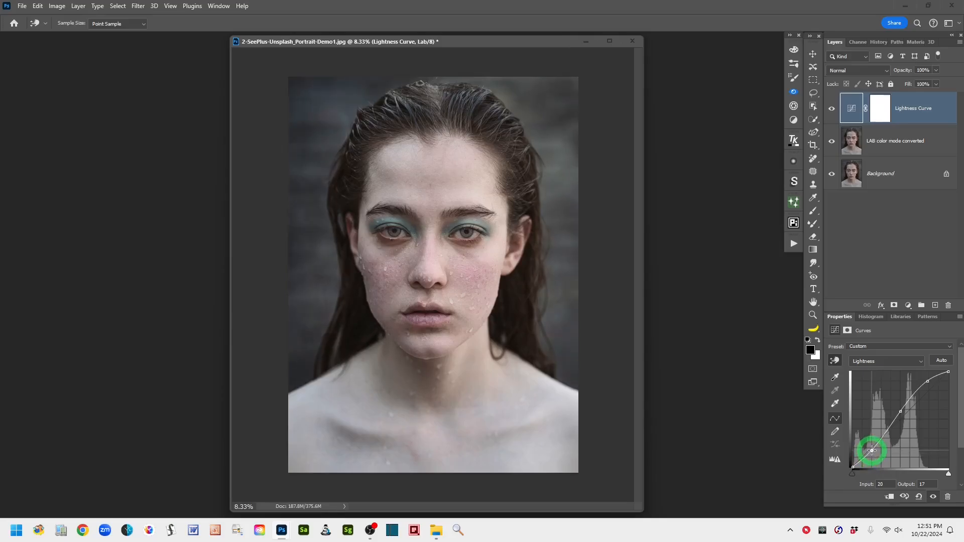
{"action": "left_click_drag", "start_coordinate": [872, 450], "coordinate": [872, 451]}
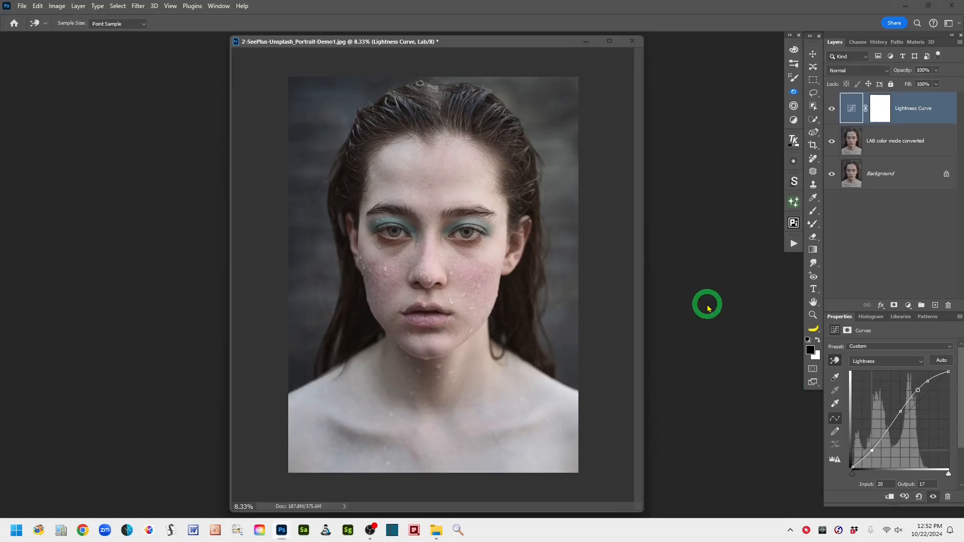
Toggle the Lightness Curve layer's visibility repeatedly to compare the portrait before and after the contrast curve, leaving the layer visible.
{"action": "left_click", "coordinate": [832, 110]}
{"action": "left_click", "coordinate": [832, 110]}
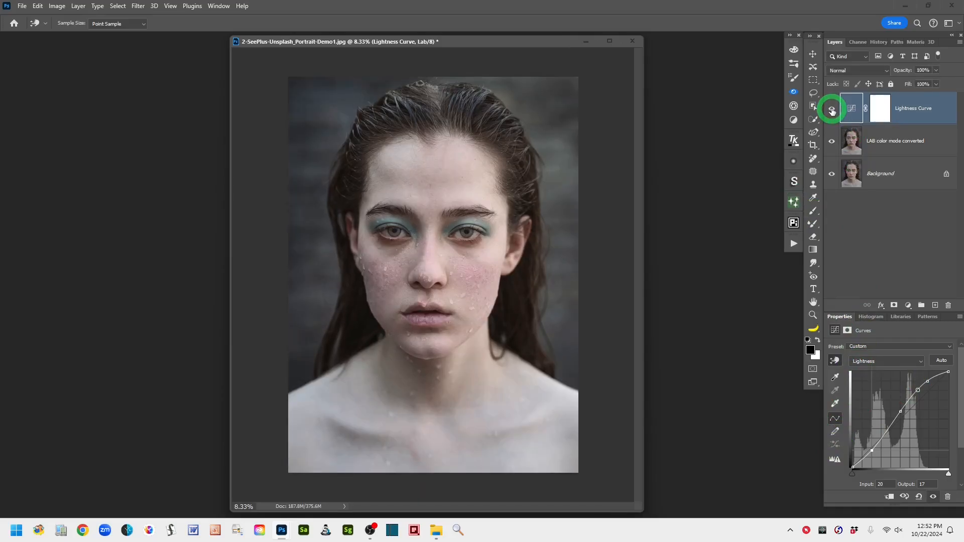
{"action": "left_click", "coordinate": [832, 110]}
{"action": "left_click", "coordinate": [832, 110]}
{"action": "left_click", "coordinate": [832, 110]}
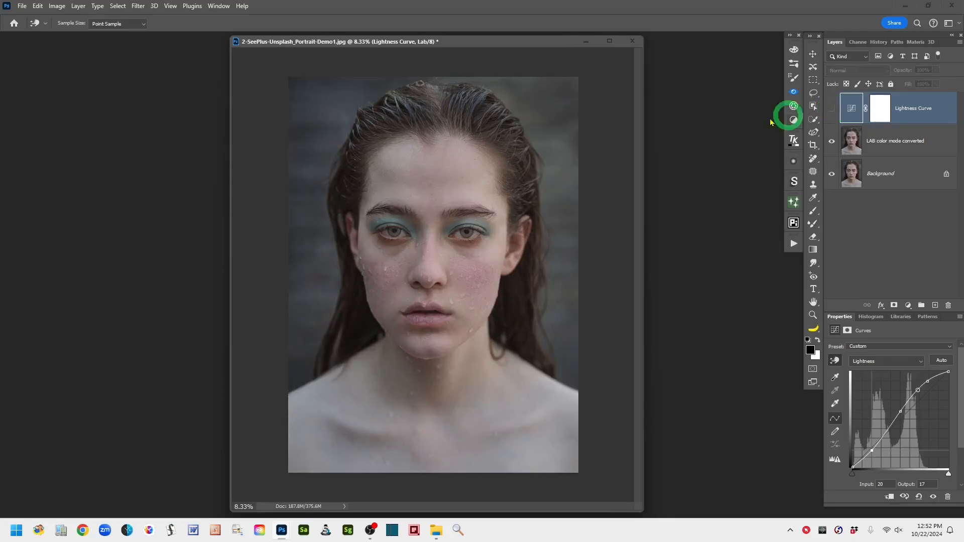
{"action": "left_click", "coordinate": [831, 110]}
{"action": "left_click", "coordinate": [831, 110]}
{"action": "left_click", "coordinate": [831, 110]}
{"action": "left_click", "coordinate": [831, 109]}
{"action": "left_click", "coordinate": [832, 109]}
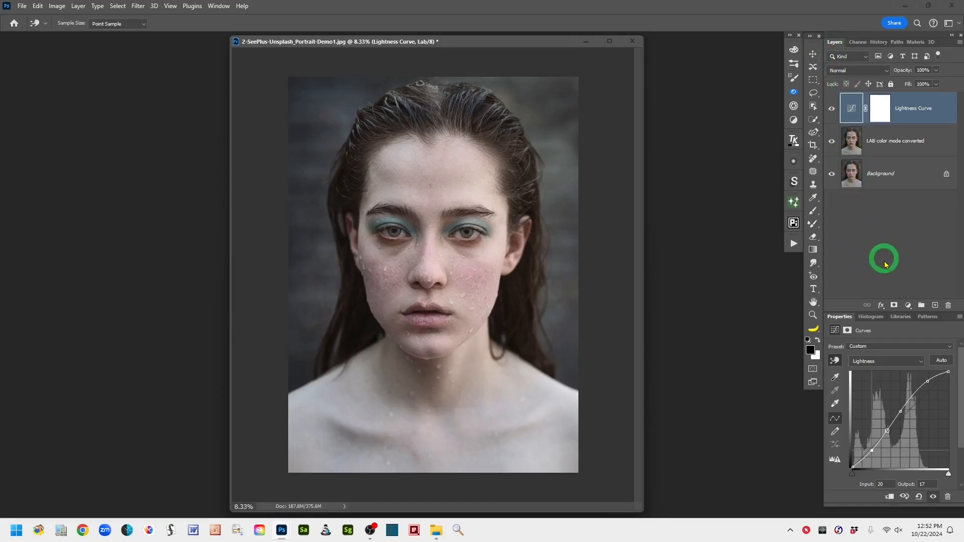
Add a Curves adjustment layer above the Lightness Curve layer and rename it "A & B Color Curves".
{"action": "left_click", "coordinate": [909, 306]}
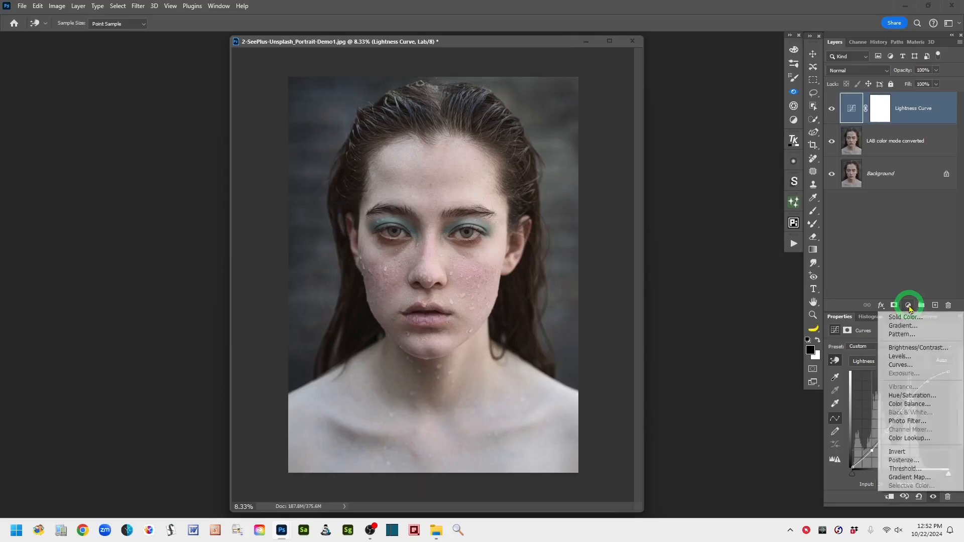
{"action": "left_click", "coordinate": [912, 365]}
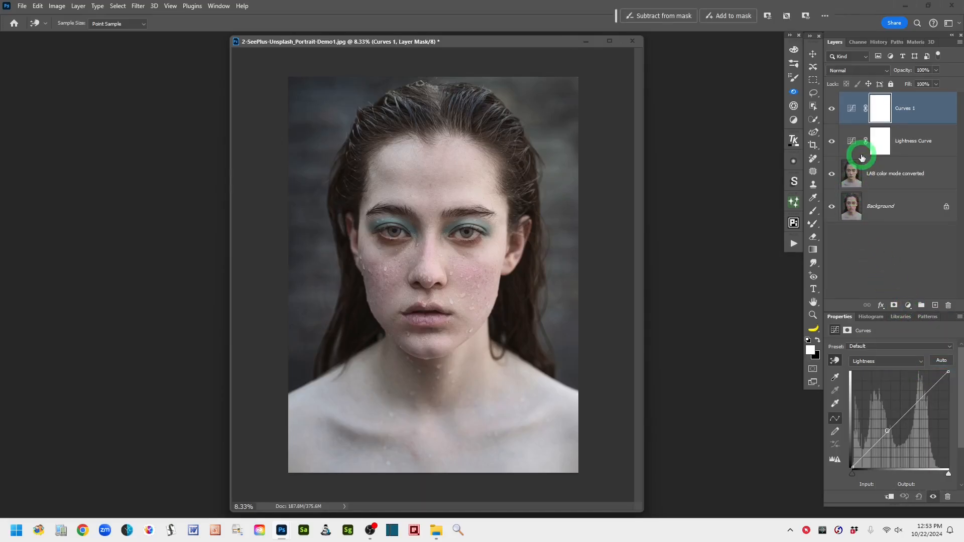
{"action": "left_click", "coordinate": [905, 113]}
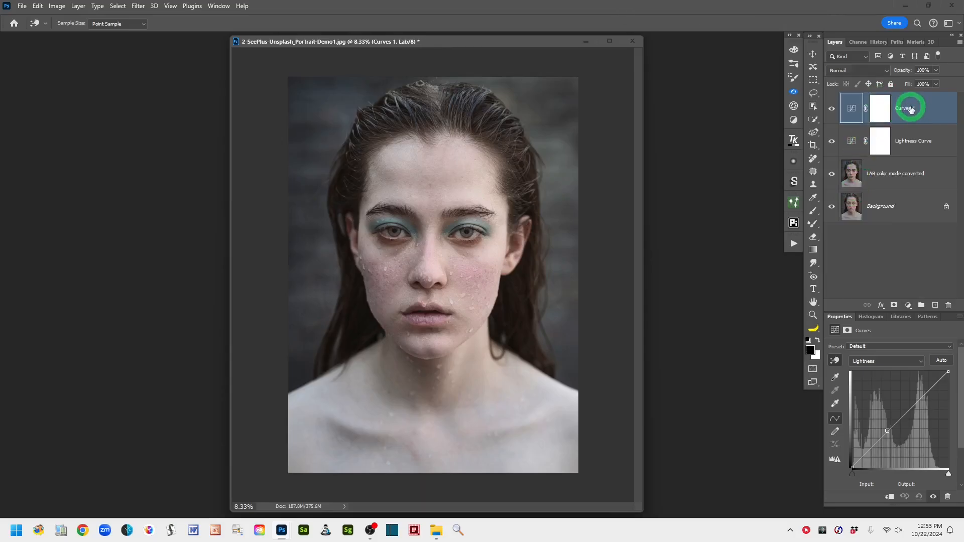
{"action": "double_click", "coordinate": [903, 110]}
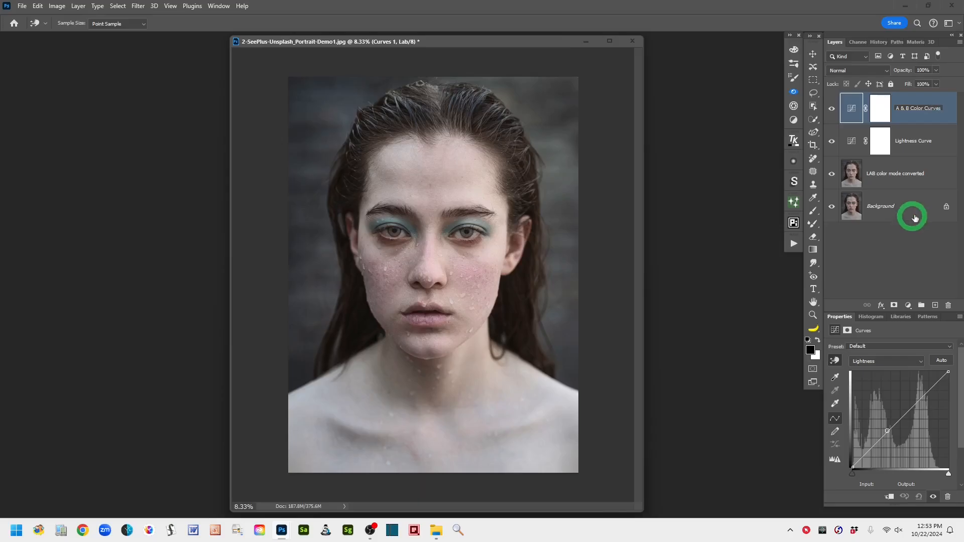
{"action": "left_click", "coordinate": [856, 114]}
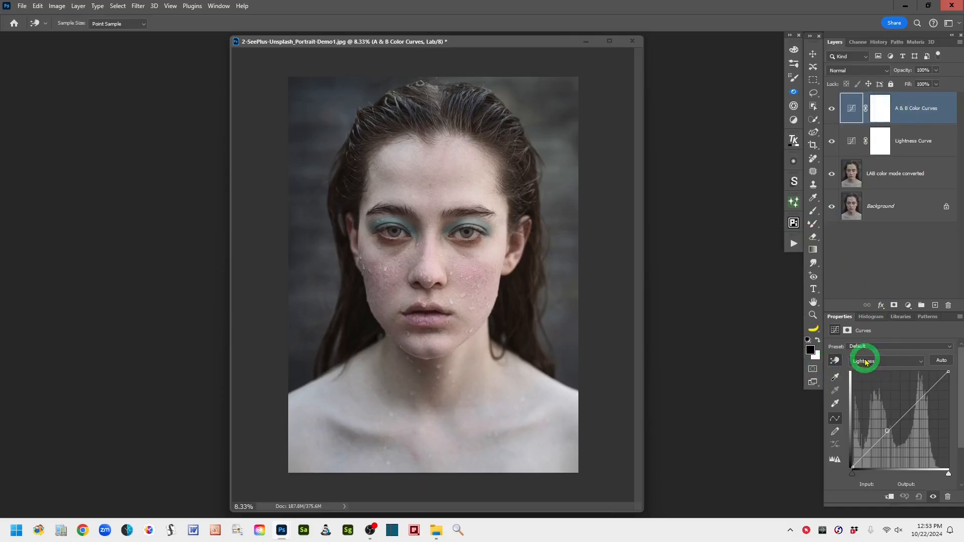
On the a channel curve, pull the shadow endpoint inward along output -128 and move the highlight endpoint to input 75, output 127.
{"action": "left_click", "coordinate": [922, 364]}
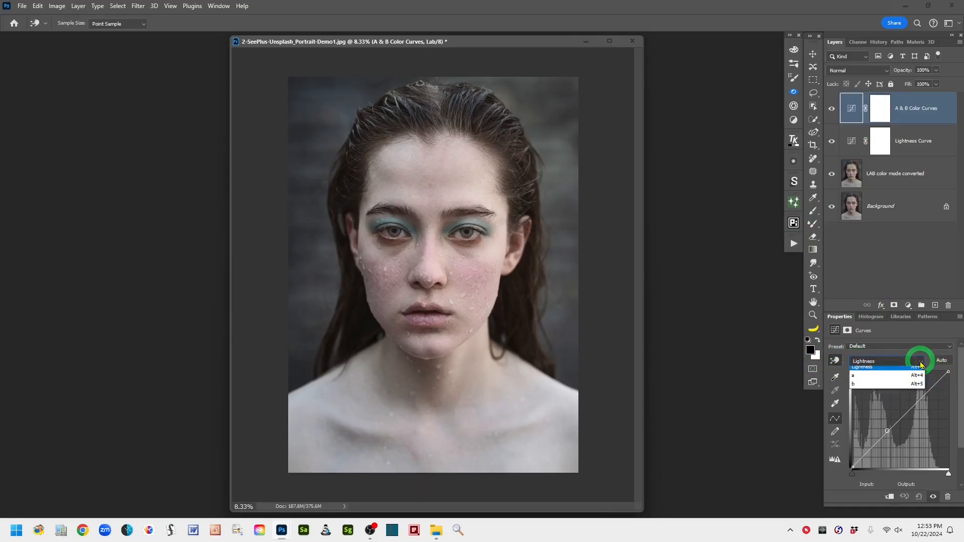
{"action": "left_click", "coordinate": [869, 382]}
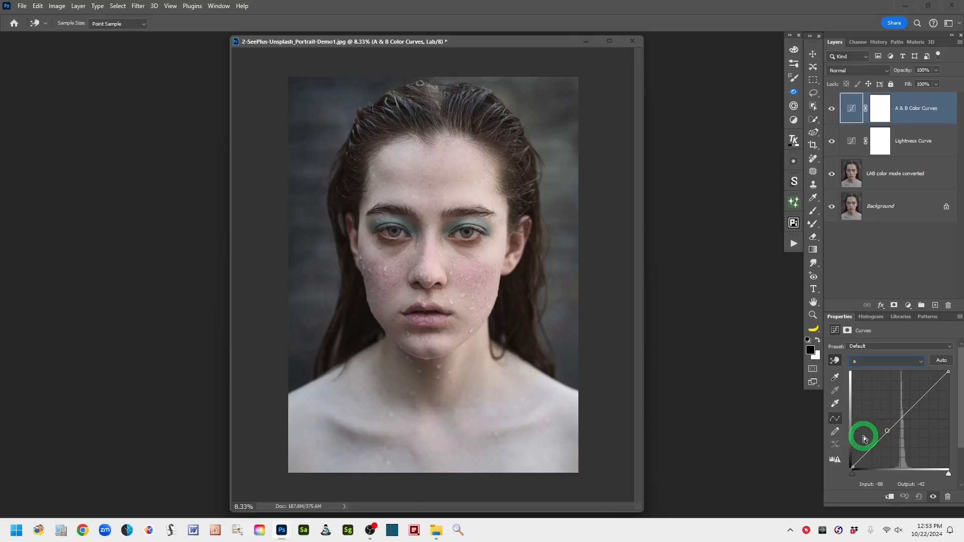
{"action": "left_click", "coordinate": [851, 468]}
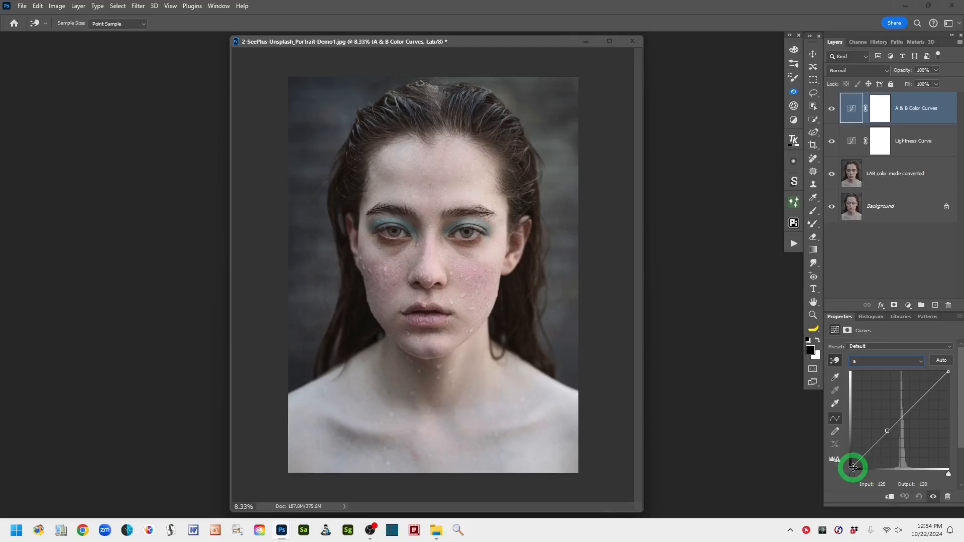
{"action": "left_click_drag", "start_coordinate": [853, 468], "coordinate": [873, 468]}
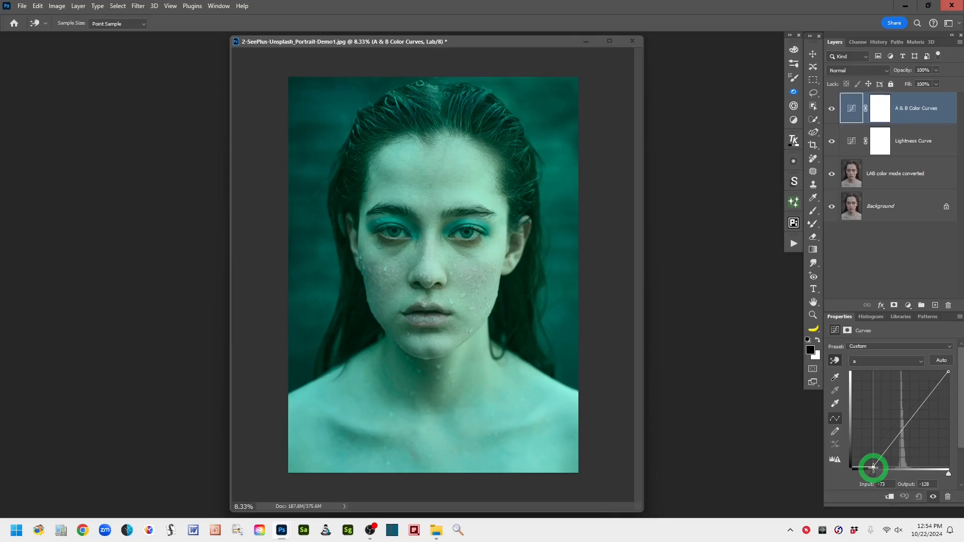
{"action": "left_click_drag", "start_coordinate": [874, 468], "coordinate": [871, 468]}
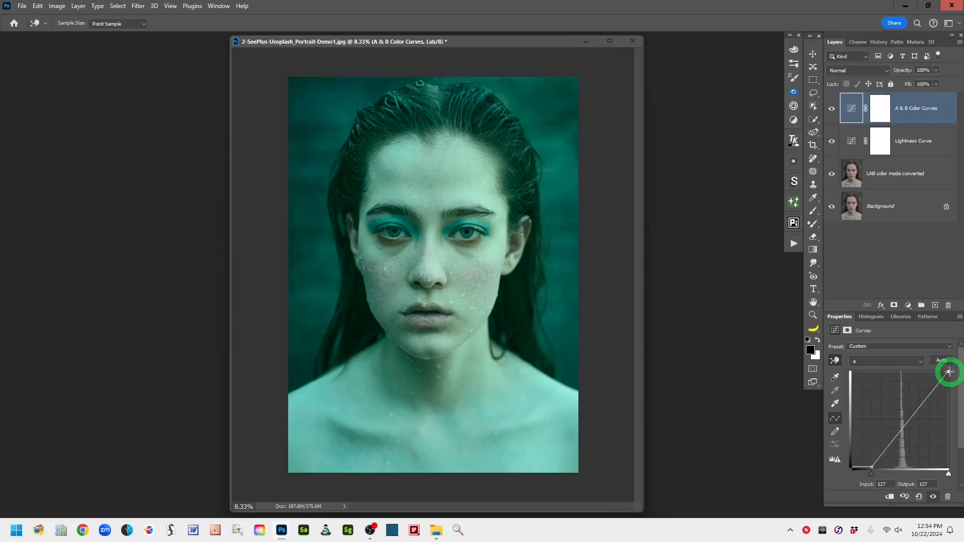
{"action": "left_click_drag", "start_coordinate": [949, 372], "coordinate": [930, 370]}
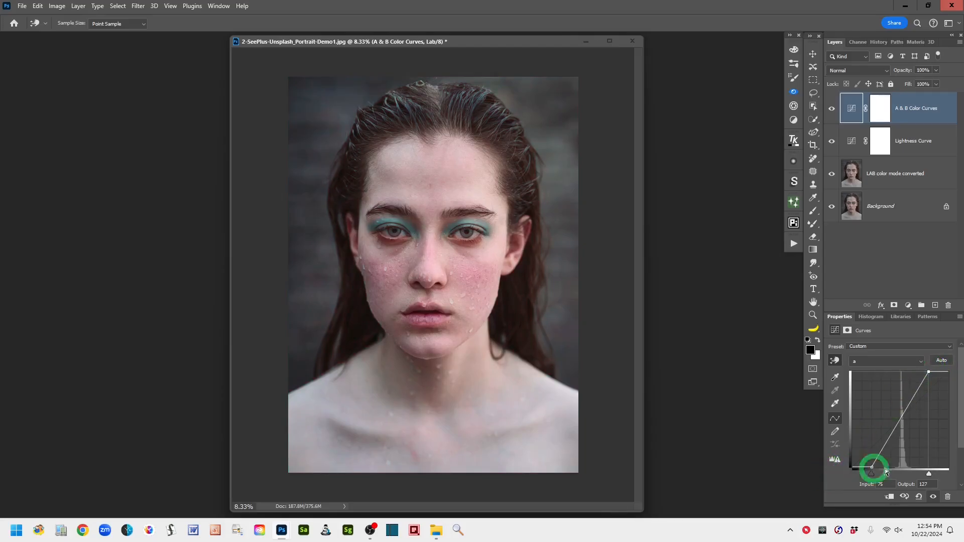
{"action": "left_click", "coordinate": [424, 305], "text": "ctrl"}
{"action": "mouse_move", "coordinate": [426, 304]}
{"action": "left_mouse_down"}
{"action": "mouse_move", "coordinate": [433, 284]}
{"action": "mouse_move", "coordinate": [413, 311]}
{"action": "left_mouse_up"}
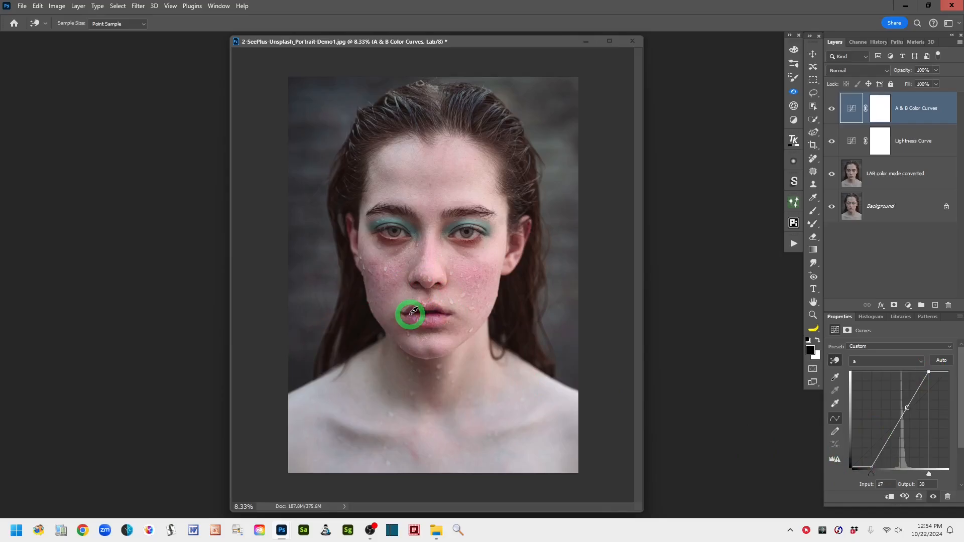
{"action": "left_click_drag", "start_coordinate": [413, 311], "coordinate": [456, 372]}
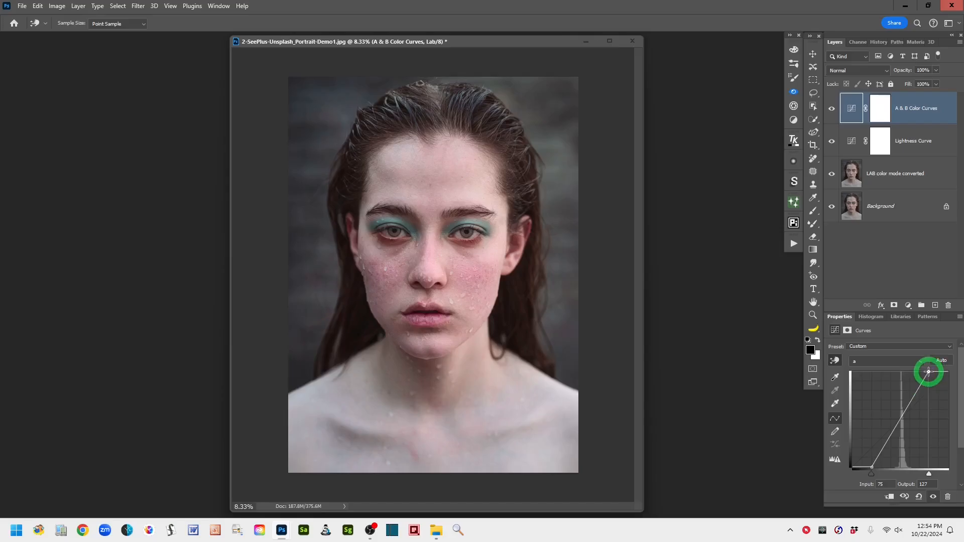
Fine-tune the a channel endpoints to input 84, output 127 for the highlights and input -81, output -124 for the shadows.
{"action": "left_click_drag", "start_coordinate": [929, 372], "coordinate": [932, 371]}
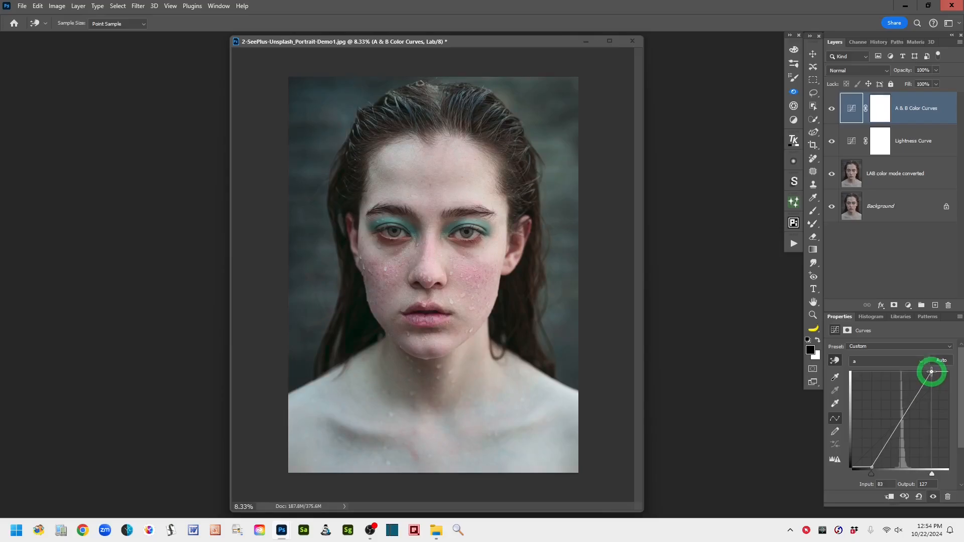
{"action": "left_click_drag", "start_coordinate": [932, 372], "coordinate": [932, 371]}
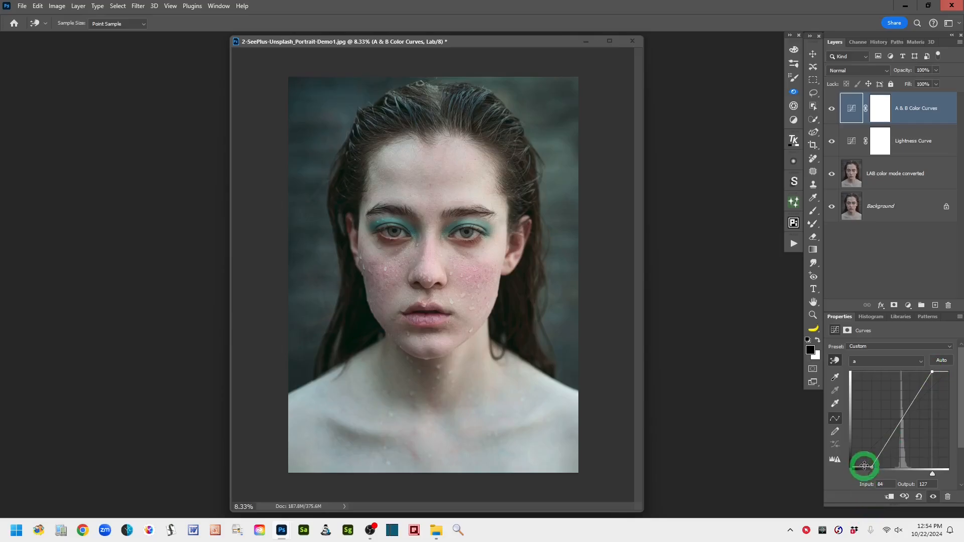
{"action": "left_click_drag", "start_coordinate": [873, 467], "coordinate": [872, 467]}
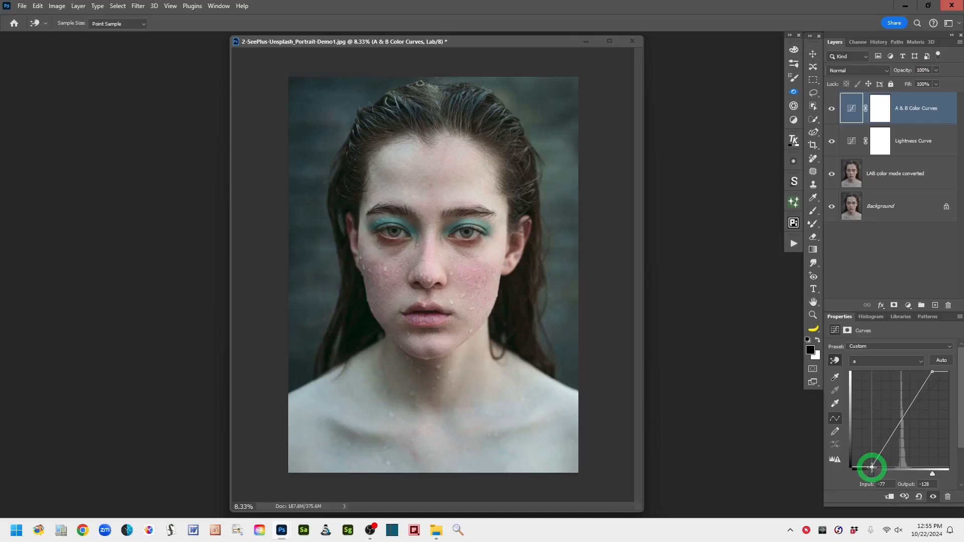
{"action": "left_click_drag", "start_coordinate": [872, 467], "coordinate": [870, 466]}
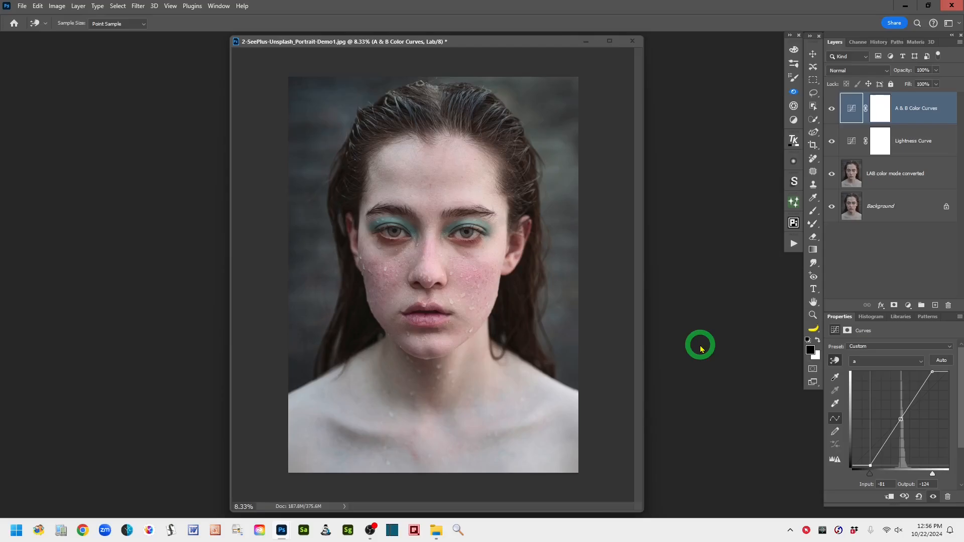
Toggle the A & B Color Curves layer's visibility repeatedly to compare the portrait with and without the a channel adjustment.
{"action": "left_click", "coordinate": [832, 110]}
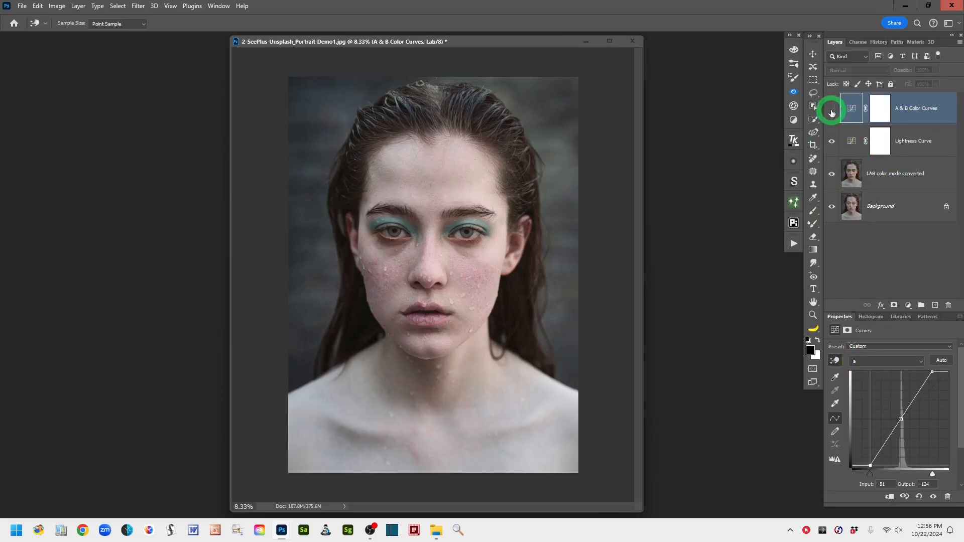
{"action": "left_click", "coordinate": [832, 111]}
{"action": "left_click", "coordinate": [831, 111]}
{"action": "left_click", "coordinate": [832, 111]}
{"action": "left_click", "coordinate": [832, 111]}
{"action": "left_click", "coordinate": [832, 111]}
{"action": "left_click", "coordinate": [832, 111]}
{"action": "left_click", "coordinate": [832, 111]}
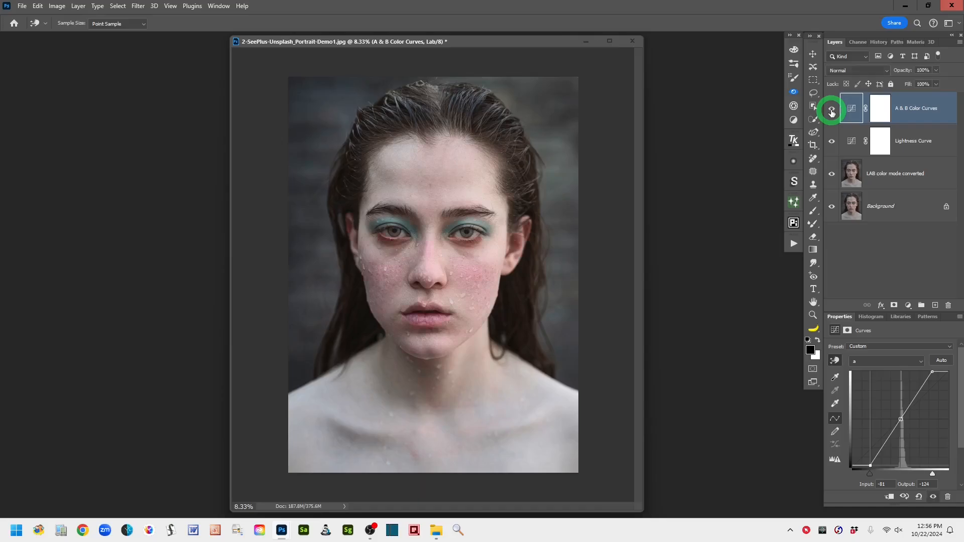
{"action": "left_click", "coordinate": [832, 112]}
{"action": "left_click", "coordinate": [832, 112]}
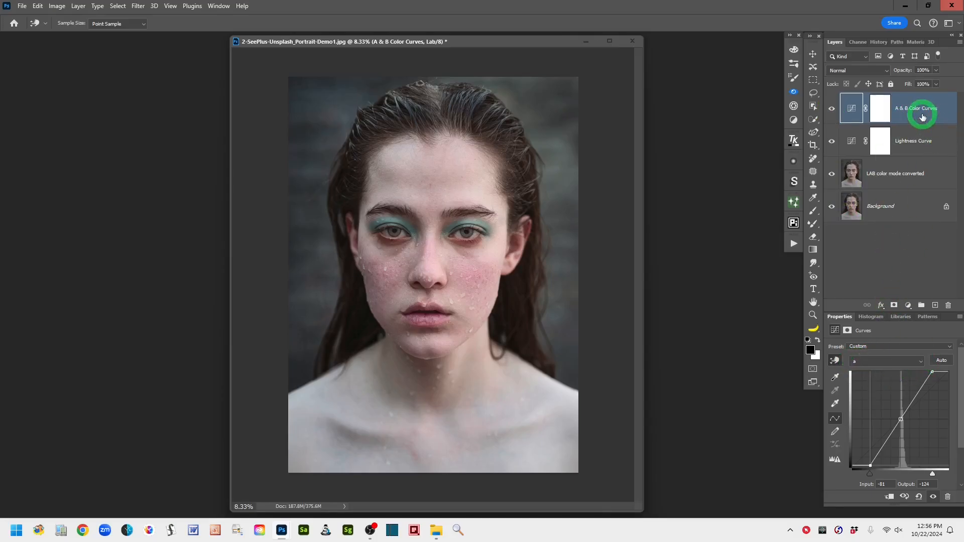
On the b channel curve, set the shadow endpoint to input -73, output -128 and the highlight endpoint to input 79, output 127.
{"action": "left_click", "coordinate": [922, 364]}
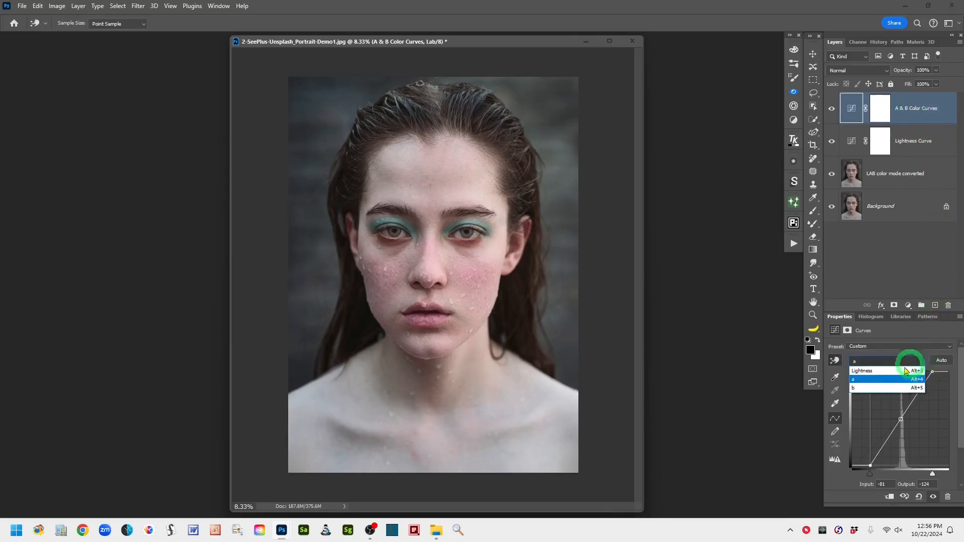
{"action": "left_click", "coordinate": [858, 390]}
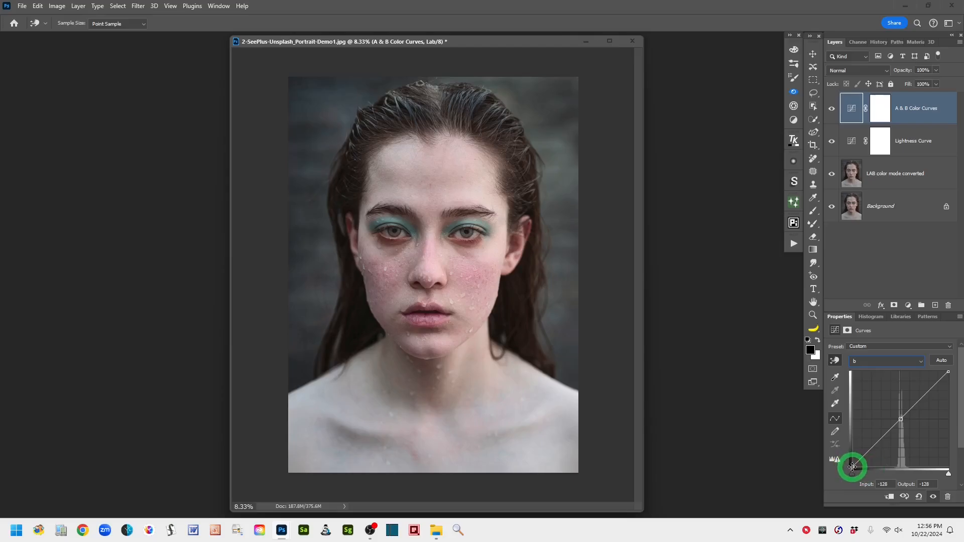
{"action": "left_click_drag", "start_coordinate": [853, 467], "coordinate": [873, 467]}
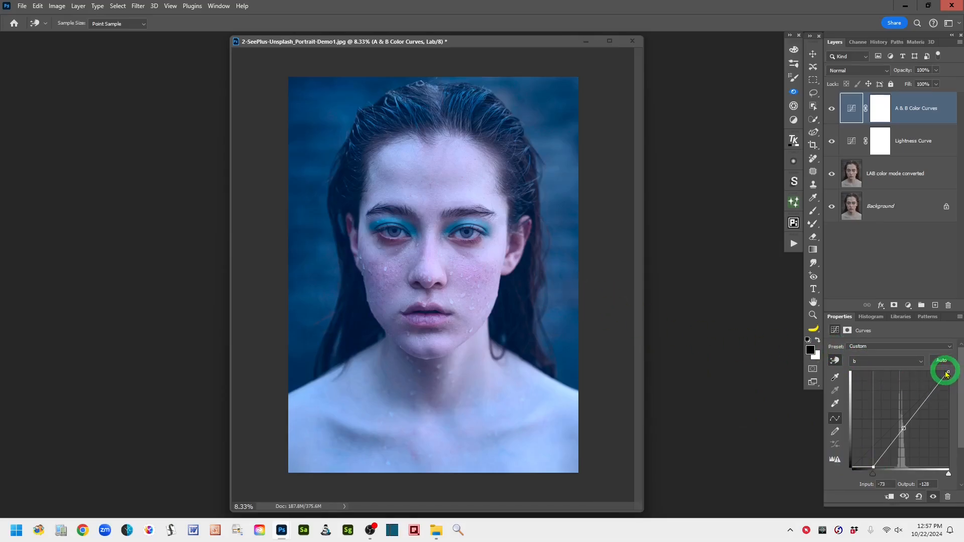
{"action": "left_click", "coordinate": [948, 372]}
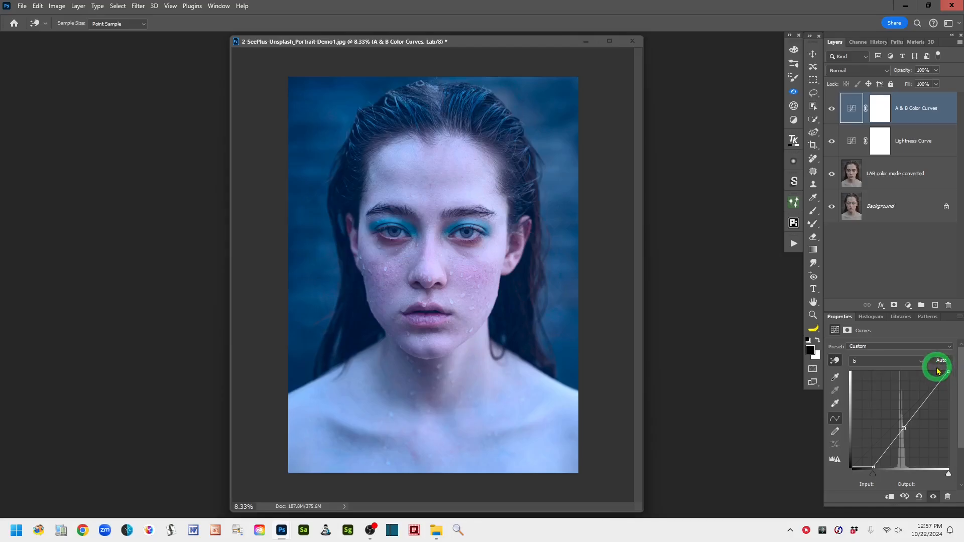
{"action": "left_click_drag", "start_coordinate": [947, 372], "coordinate": [932, 369]}
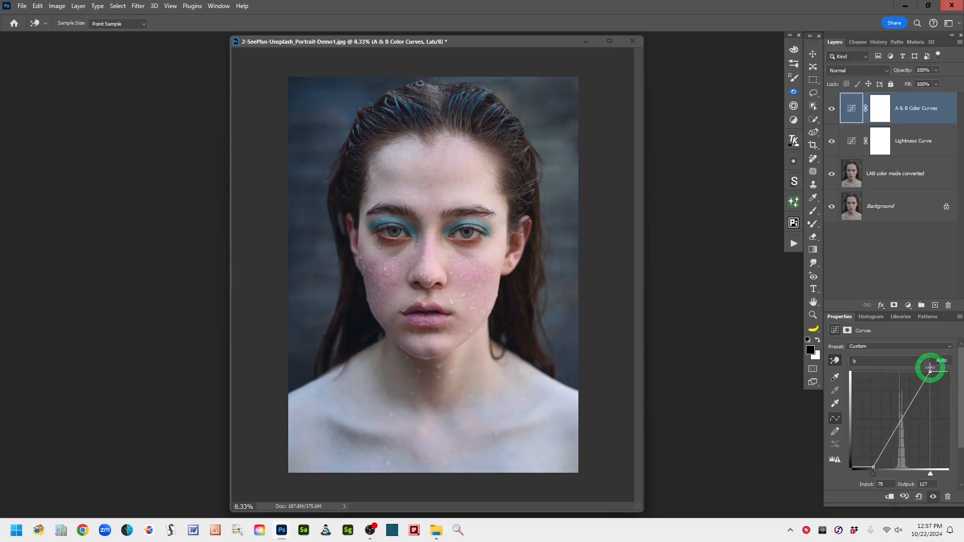
Compare the portrait with and without the A & B Color Curves layer to judge the combined color boost, leaving the layer visible.
{"action": "left_click", "coordinate": [832, 110]}
{"action": "left_click", "coordinate": [832, 110]}
{"action": "left_click", "coordinate": [833, 111]}
{"action": "left_click", "coordinate": [833, 111]}
{"action": "left_click", "coordinate": [833, 112]}
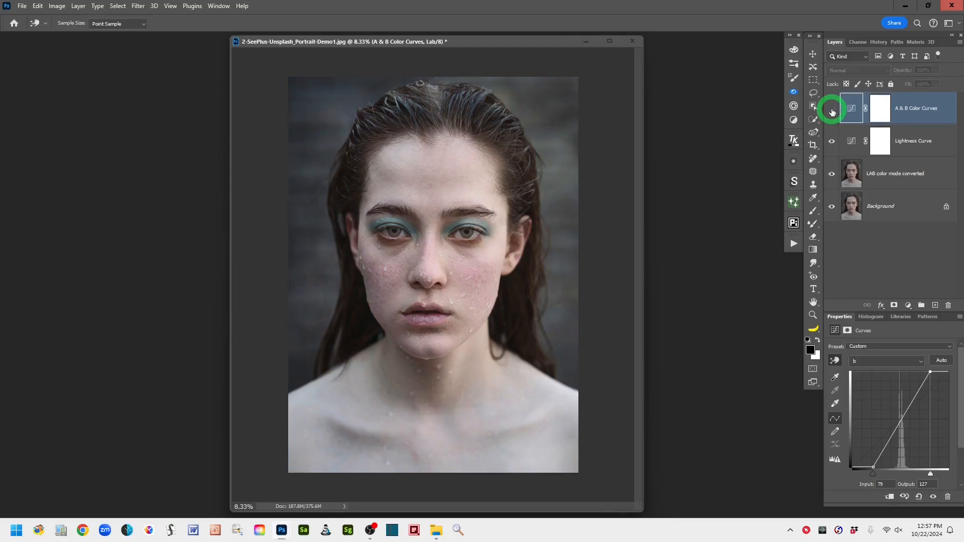
{"action": "left_click", "coordinate": [832, 111]}
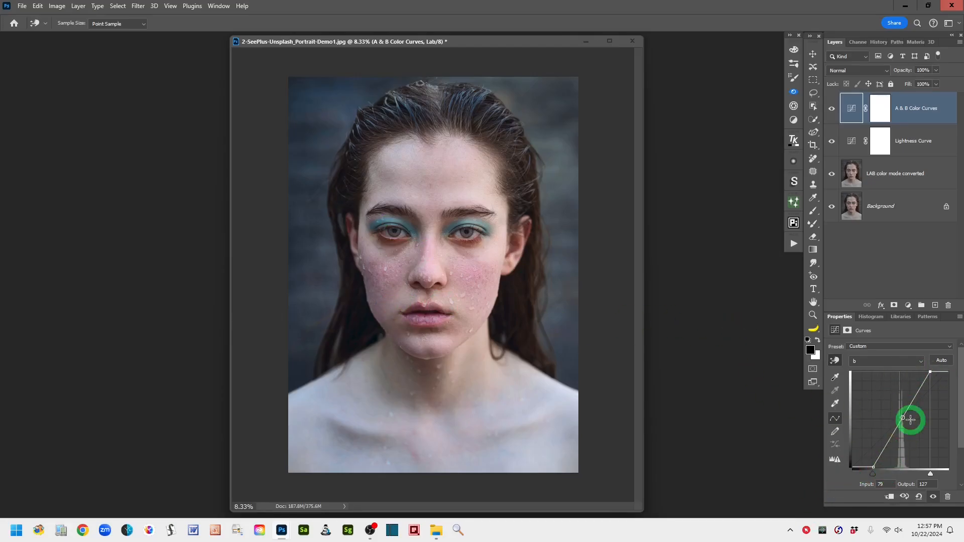
{"action": "left_click", "coordinate": [472, 292]}
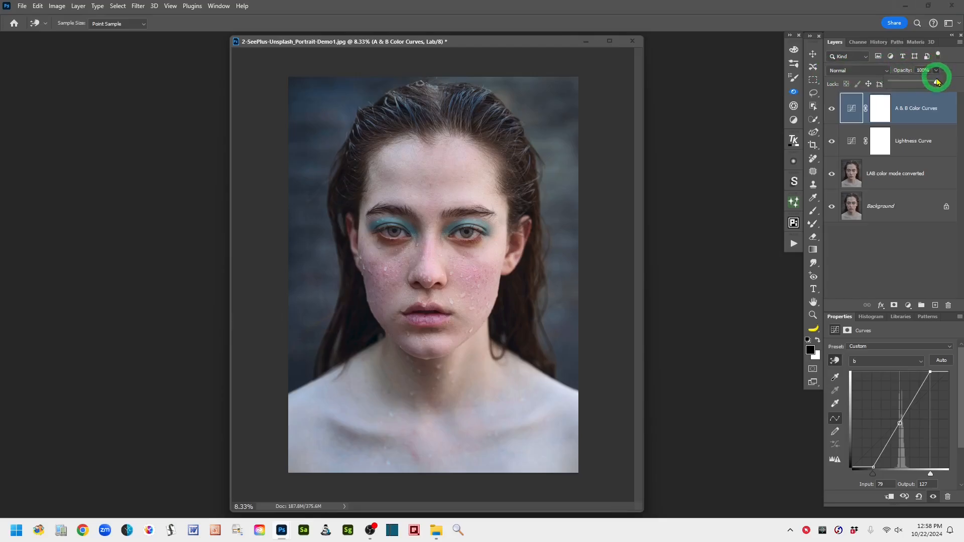
Try varying the A & B Color Curves layer's opacity and return it to 100%.
{"action": "left_click", "coordinate": [905, 73]}
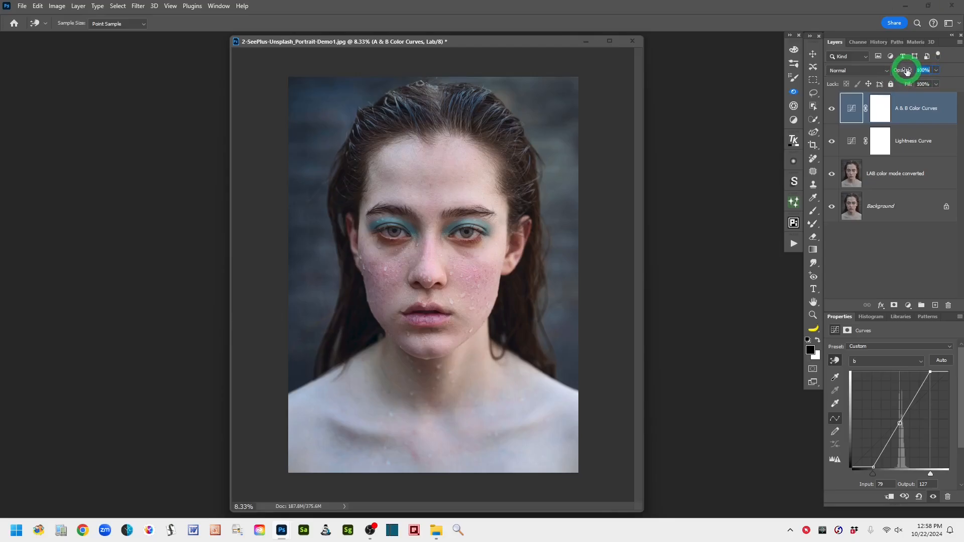
{"action": "mouse_move", "coordinate": [907, 71]}
{"action": "left_mouse_down"}
{"action": "mouse_move", "coordinate": [869, 82]}
{"action": "mouse_move", "coordinate": [919, 72]}
{"action": "left_mouse_up"}
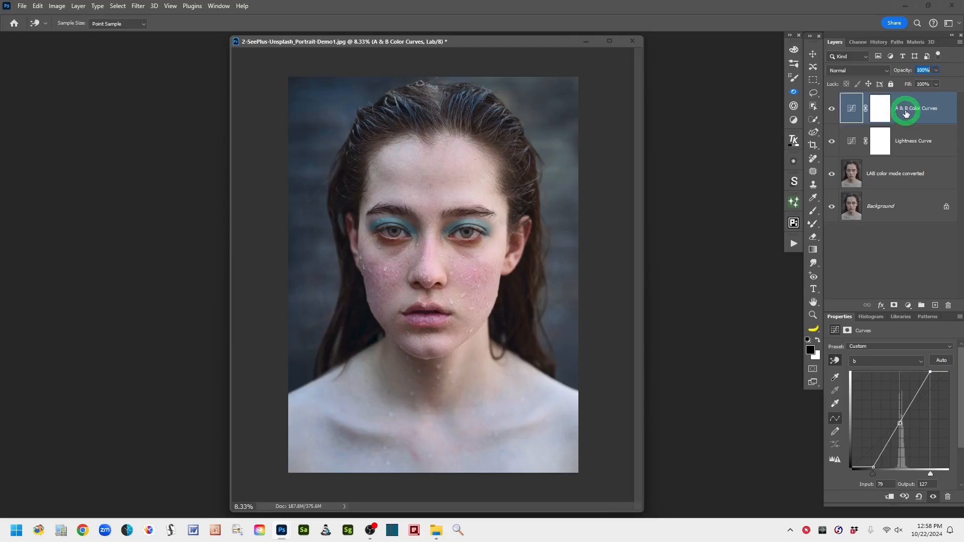
Show the Background layer alone and restore all layers twice to compare the original portrait with the full edit.
{"action": "left_click", "coordinate": [832, 208], "text": "alt"}
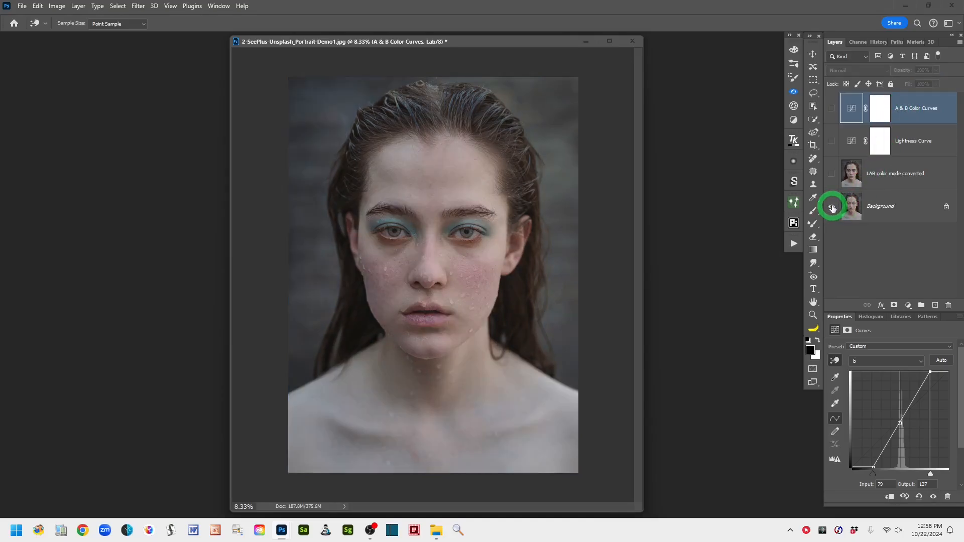
{"action": "left_click", "coordinate": [833, 208], "text": "alt"}
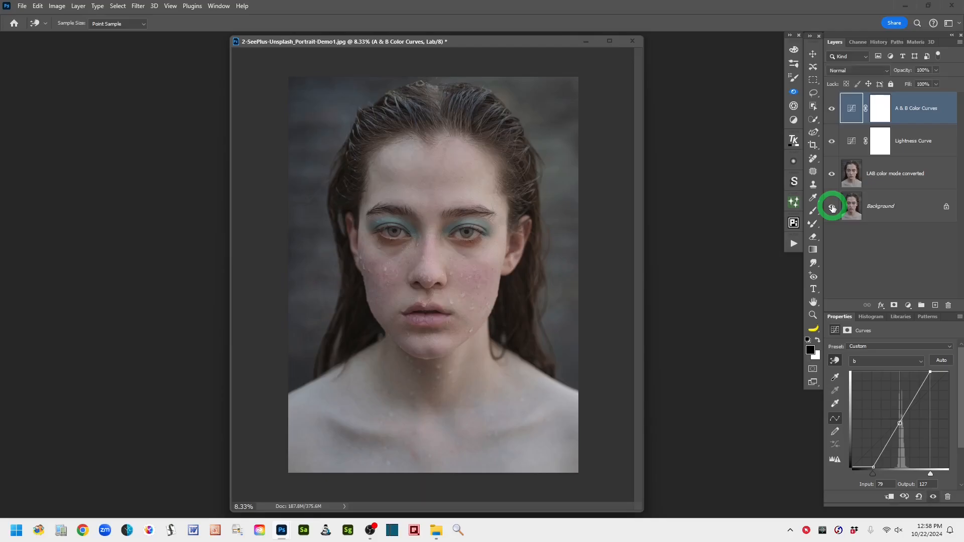
{"action": "left_click", "coordinate": [833, 207], "text": "alt"}
{"action": "left_click", "coordinate": [833, 207], "text": "alt"}
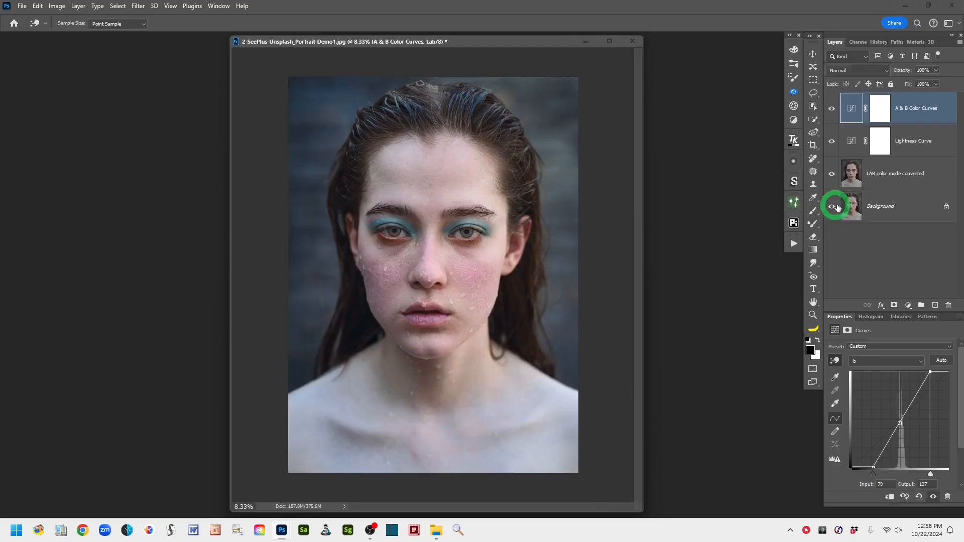
Convert the portrait from Lab Color back to RGB Color, flattening its layers.
{"action": "left_click", "coordinate": [854, 112]}
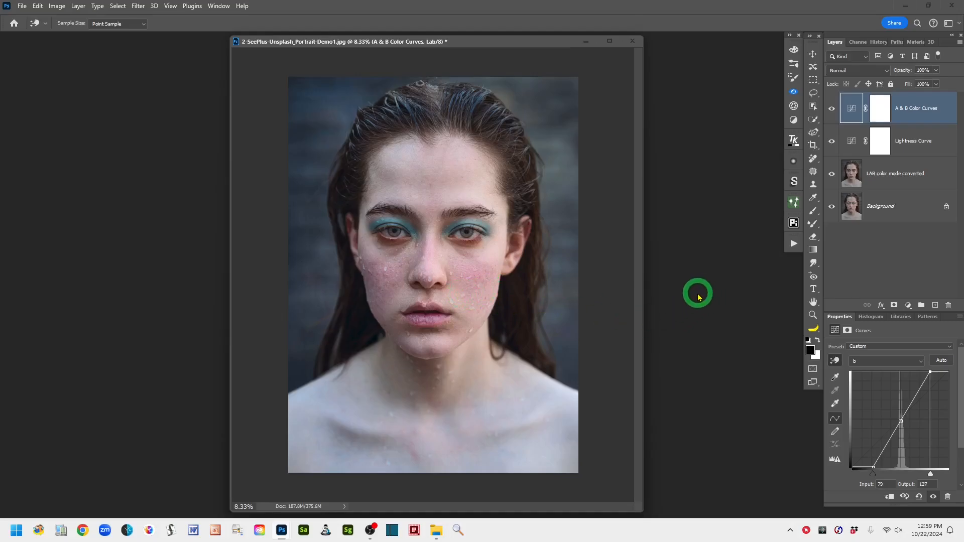
{"action": "left_click", "coordinate": [815, 99]}
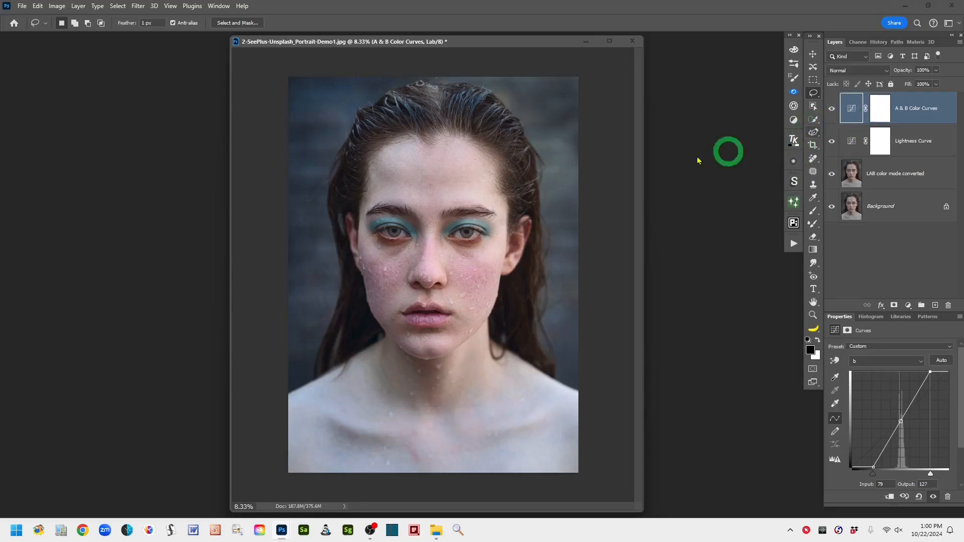
{"action": "left_click", "coordinate": [57, 8]}
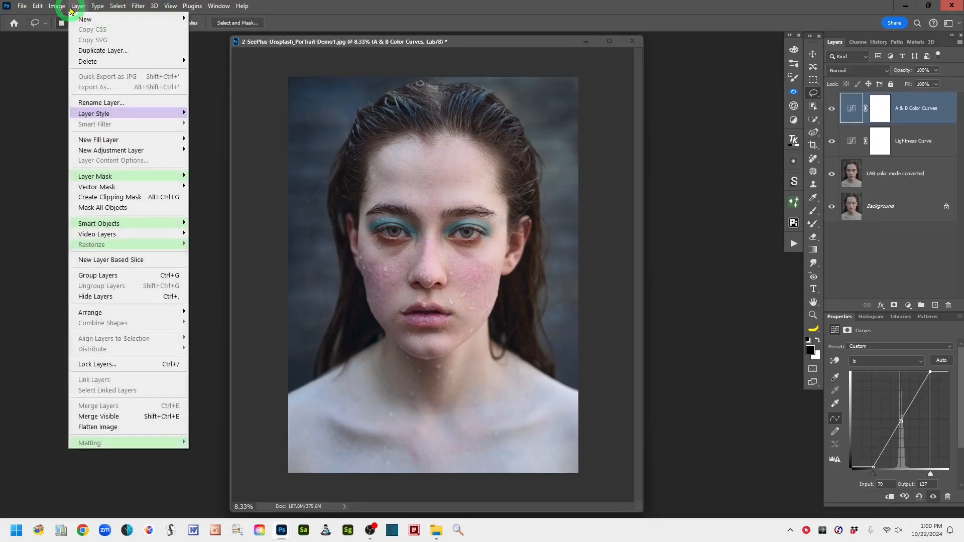
{"action": "mouse_move", "coordinate": [136, 20]}
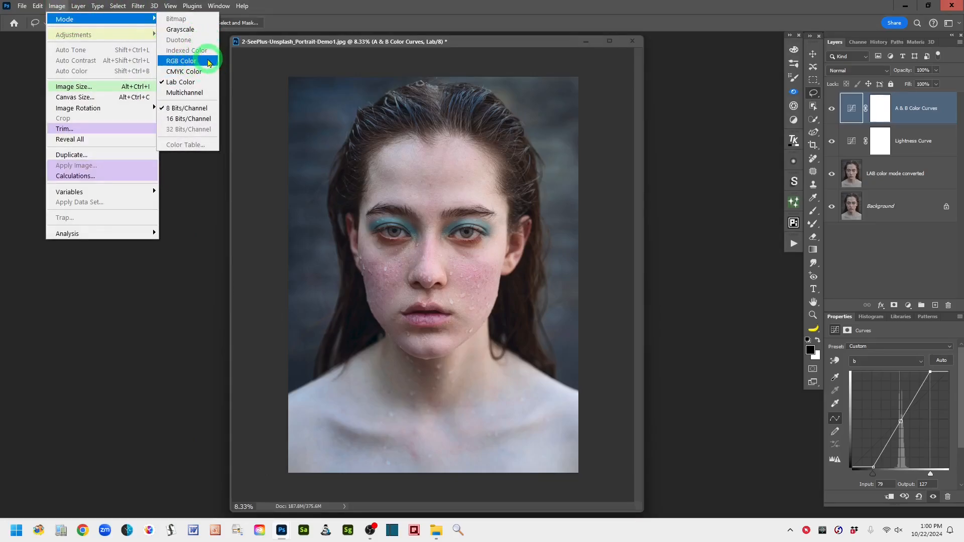
{"action": "left_click", "coordinate": [210, 63]}
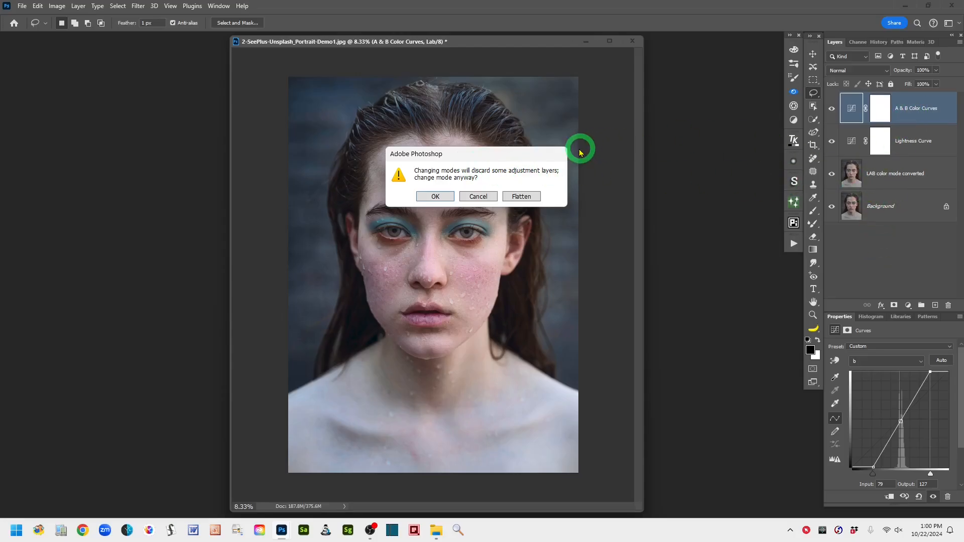
{"action": "left_click", "coordinate": [520, 197]}
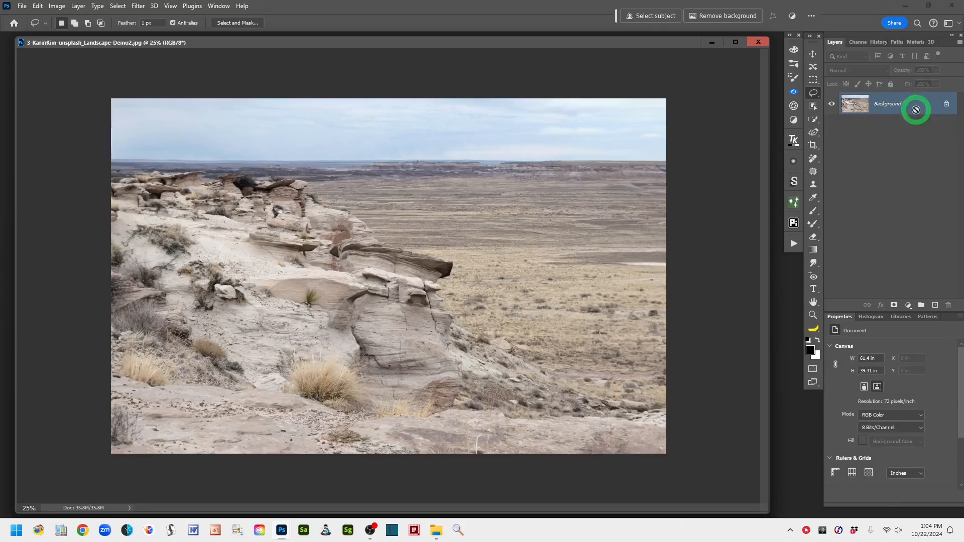
Duplicate the landscape's Background layer and rename the copy "Converted to LAB mode".
{"action": "key", "text": "ctrl+j"}
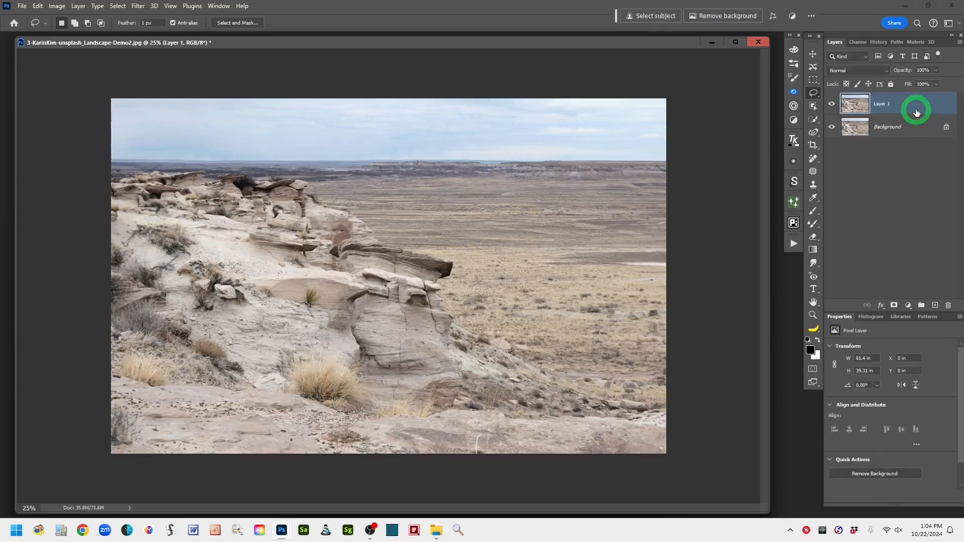
{"action": "double_click", "coordinate": [881, 105]}
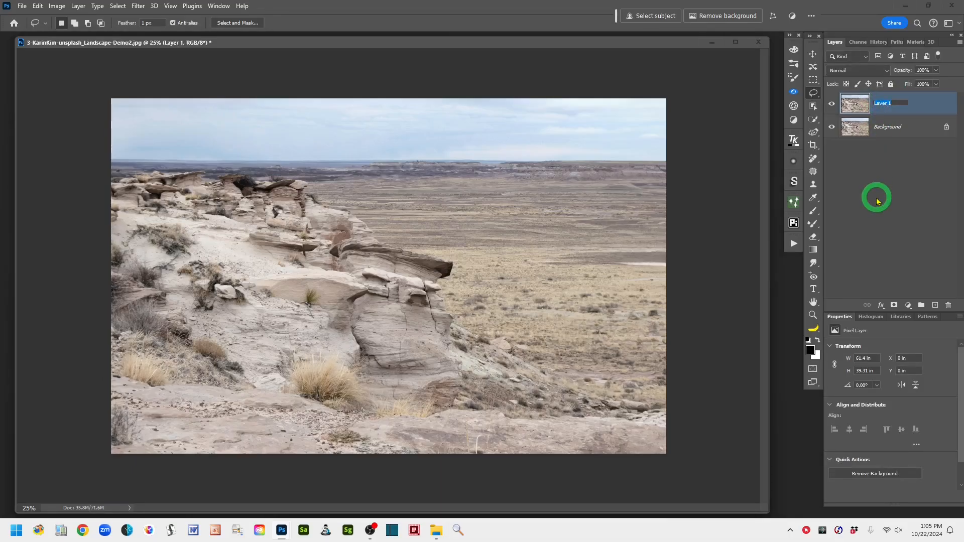
{"action": "type", "text": "Converted to LAB mode"}
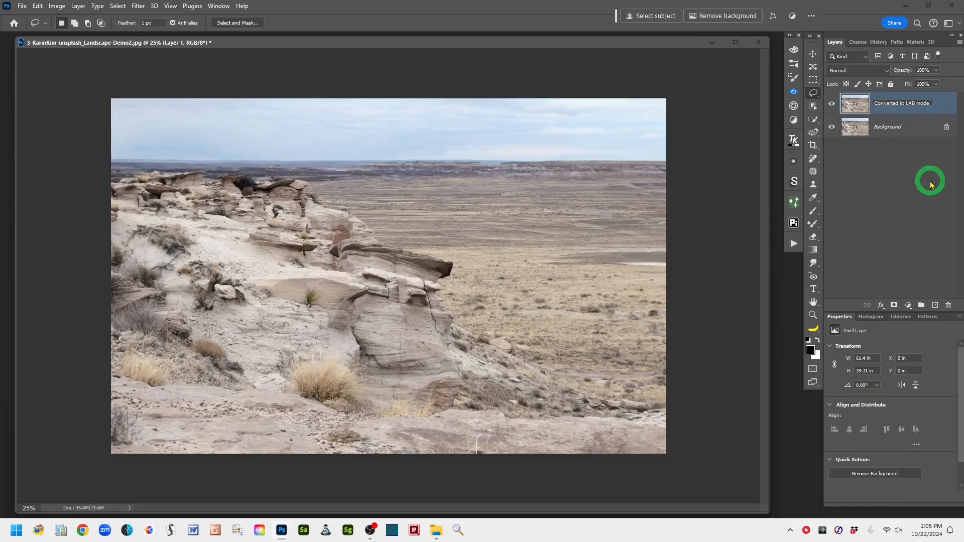
{"action": "key", "text": "Return"}
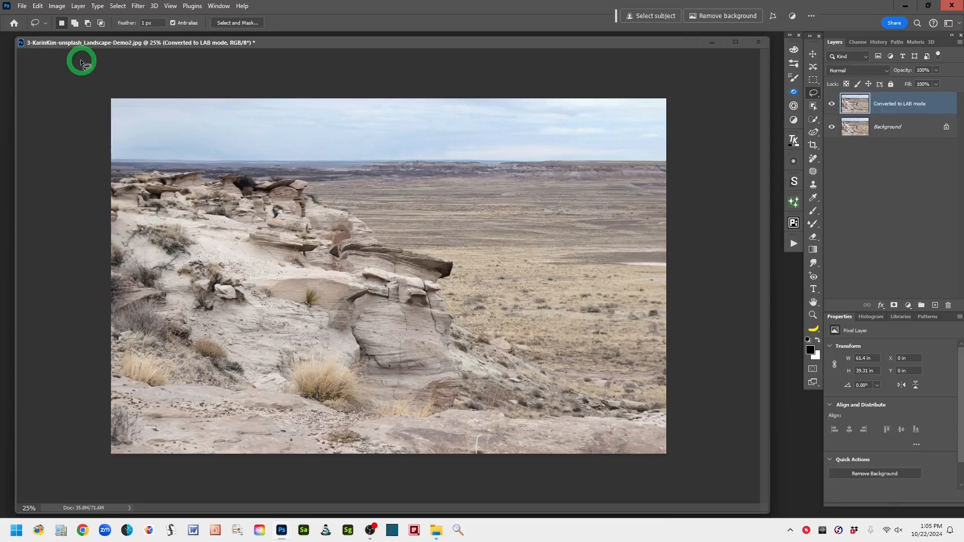
Convert the landscape image to Lab Color mode without flattening its layers.
{"action": "left_click", "coordinate": [57, 7]}
{"action": "mouse_move", "coordinate": [100, 19]}
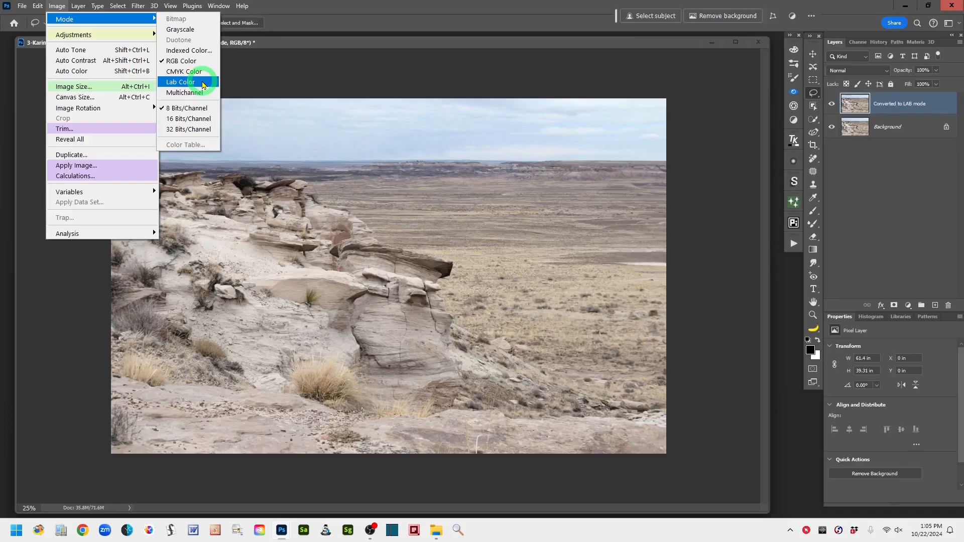
{"action": "left_click", "coordinate": [204, 86]}
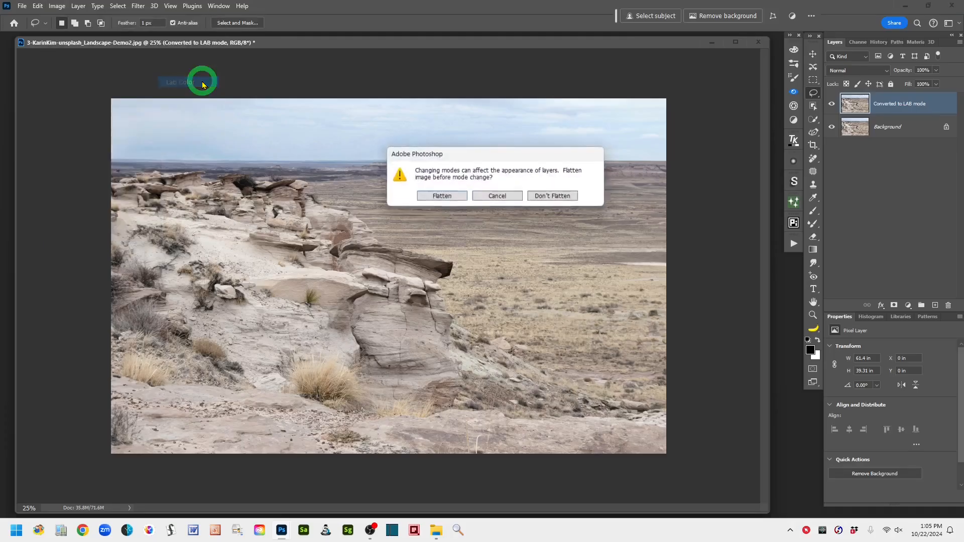
{"action": "left_click", "coordinate": [555, 196]}
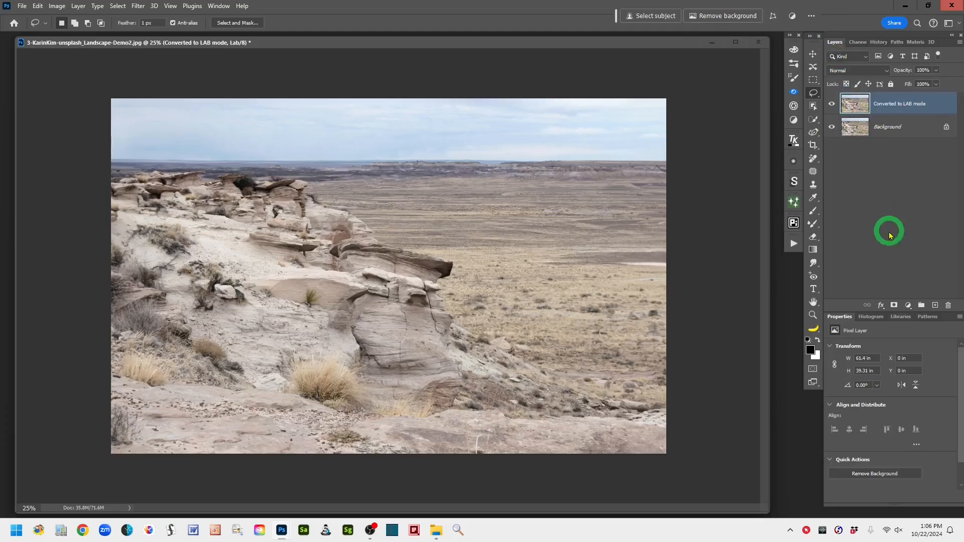
Add a Curves adjustment layer above the converted layer and rename it "Lightness Curve".
{"action": "left_click", "coordinate": [909, 305]}
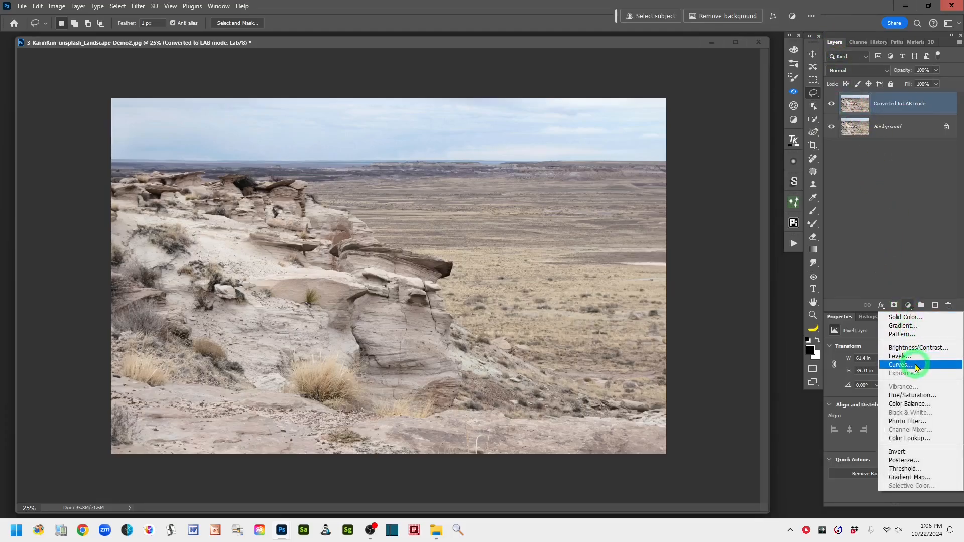
{"action": "left_click", "coordinate": [900, 365]}
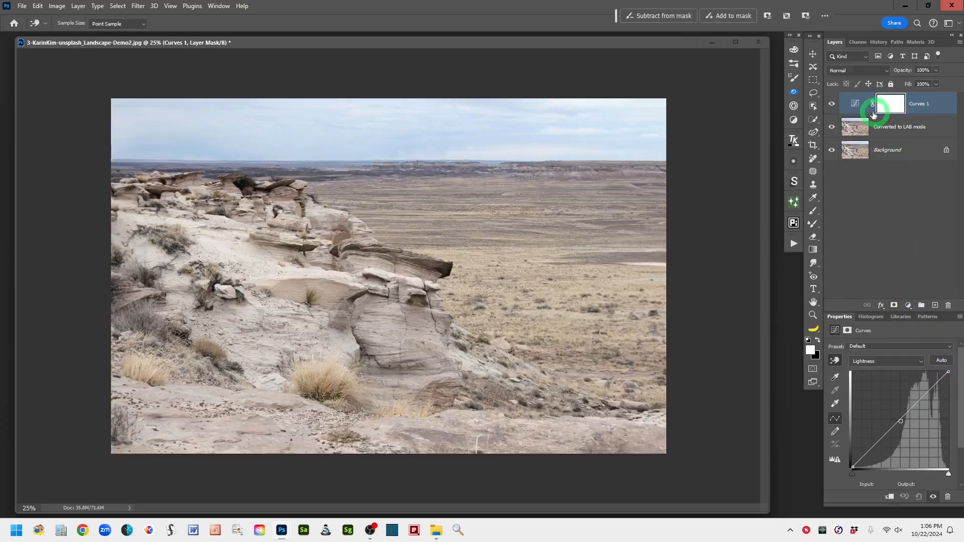
{"action": "left_click", "coordinate": [856, 105]}
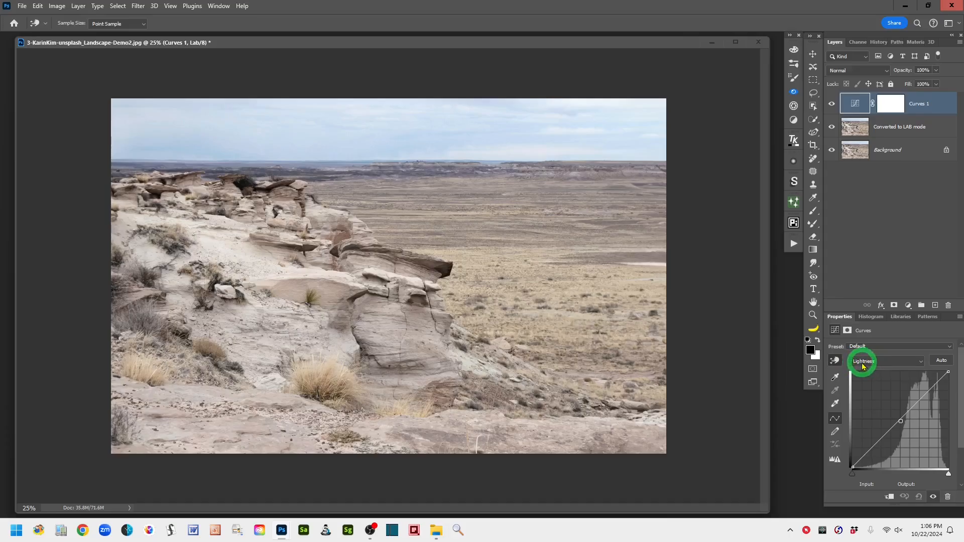
{"action": "double_click", "coordinate": [917, 103]}
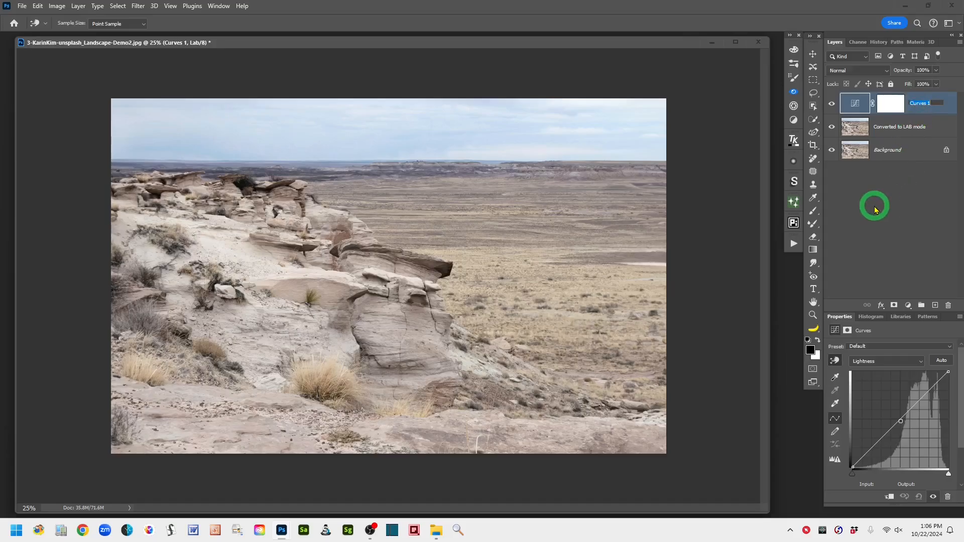
{"action": "type", "text": "Lightness Curve"}
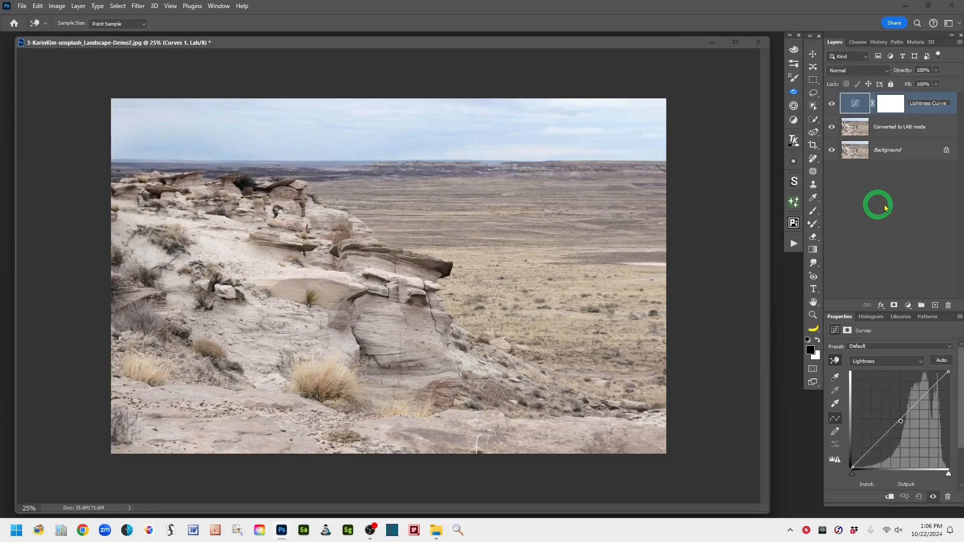
{"action": "left_click", "coordinate": [924, 112]}
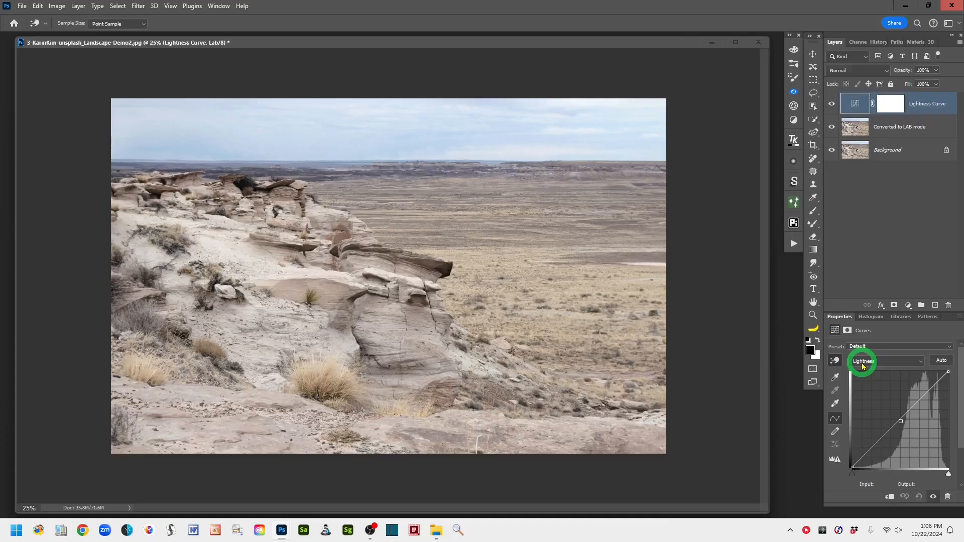
Darken the midtones on the Lightness channel curve with a point at input 49, output 42.
{"action": "left_click", "coordinate": [836, 358]}
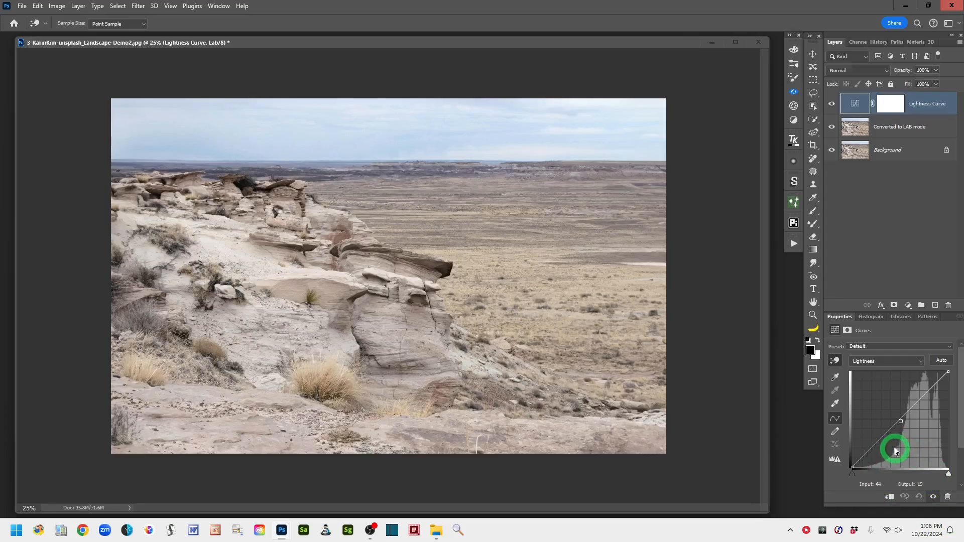
{"action": "left_click", "coordinate": [899, 420]}
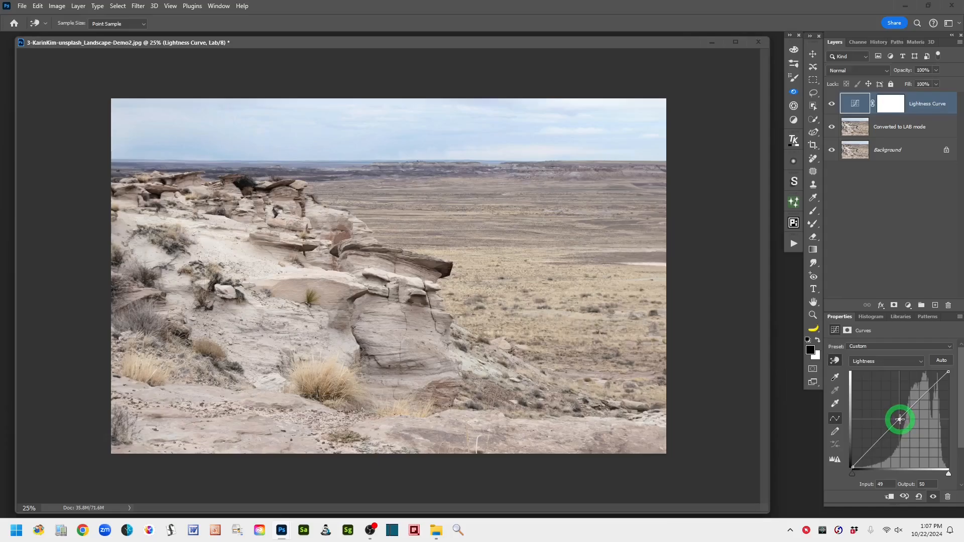
{"action": "left_click_drag", "start_coordinate": [900, 419], "coordinate": [899, 427]}
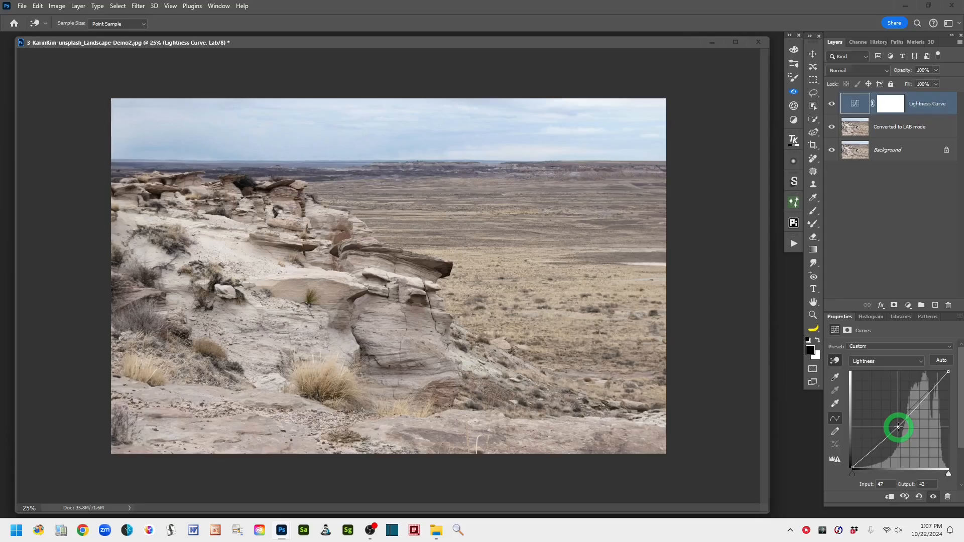
{"action": "left_click_drag", "start_coordinate": [898, 427], "coordinate": [900, 427]}
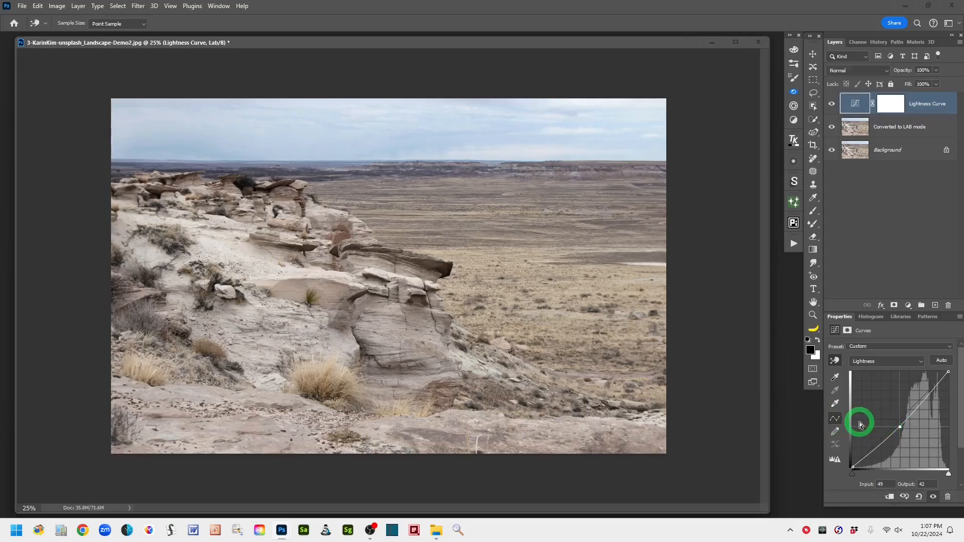
Add a highlight point at input 75, output 76 and a shadow point at input 19, output 15 to the Lightness curve.
{"action": "left_click", "coordinate": [924, 401]}
{"action": "mouse_move", "coordinate": [925, 400]}
{"action": "left_mouse_down"}
{"action": "mouse_move", "coordinate": [926, 381]}
{"action": "mouse_move", "coordinate": [924, 395]}
{"action": "left_mouse_up"}
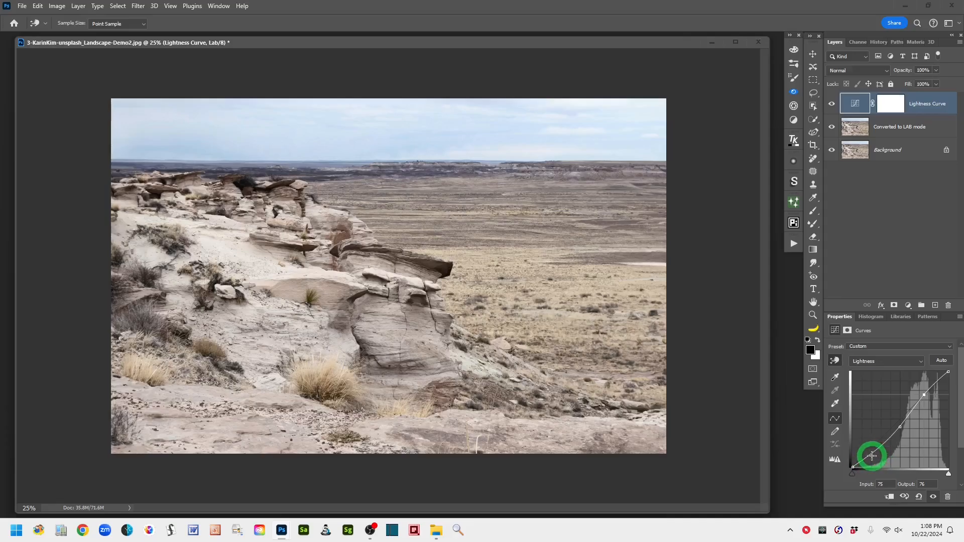
{"action": "left_click", "coordinate": [872, 456]}
{"action": "left_click_drag", "start_coordinate": [872, 456], "coordinate": [871, 447]}
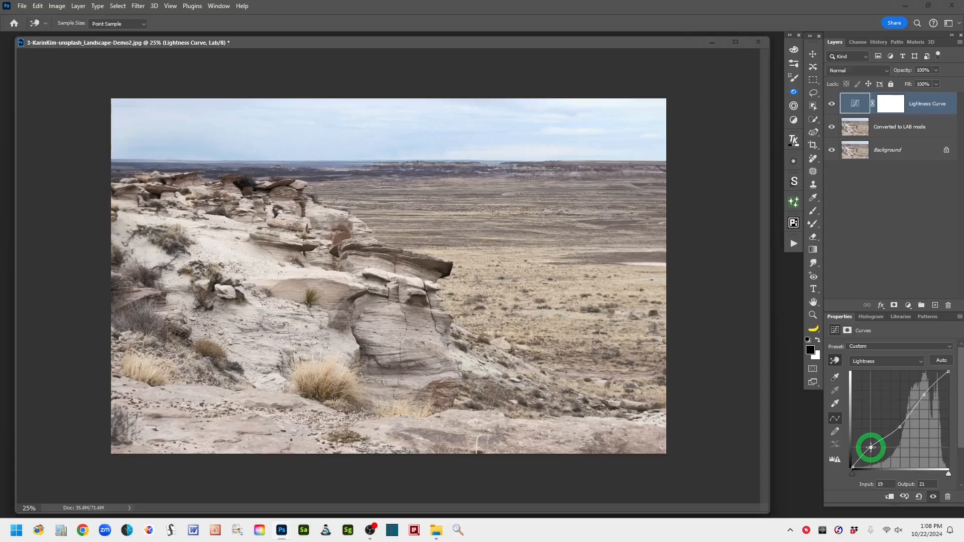
{"action": "left_click_drag", "start_coordinate": [871, 447], "coordinate": [871, 454]}
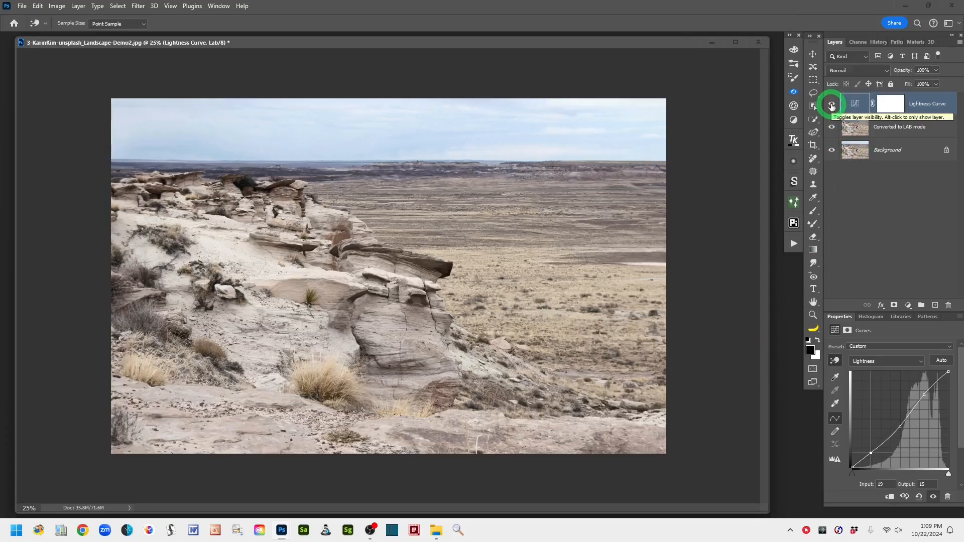
Compare the landscape with and without the Lightness Curve layer several times, leaving the layer visible.
{"action": "left_click", "coordinate": [831, 104]}
{"action": "left_click", "coordinate": [832, 105]}
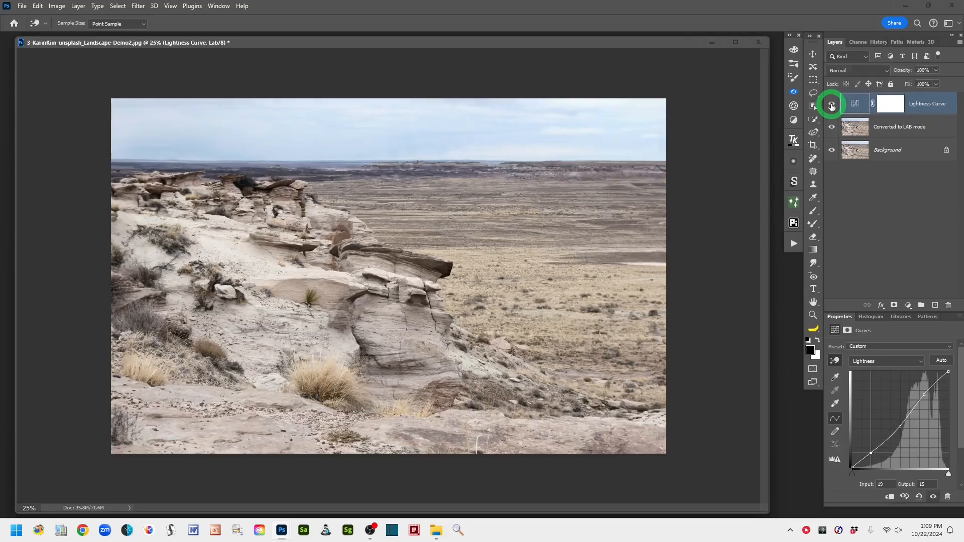
{"action": "left_click", "coordinate": [832, 105]}
{"action": "left_click", "coordinate": [832, 105]}
{"action": "left_click", "coordinate": [831, 105]}
{"action": "left_click", "coordinate": [832, 105]}
{"action": "left_click", "coordinate": [832, 105]}
{"action": "left_click", "coordinate": [832, 105]}
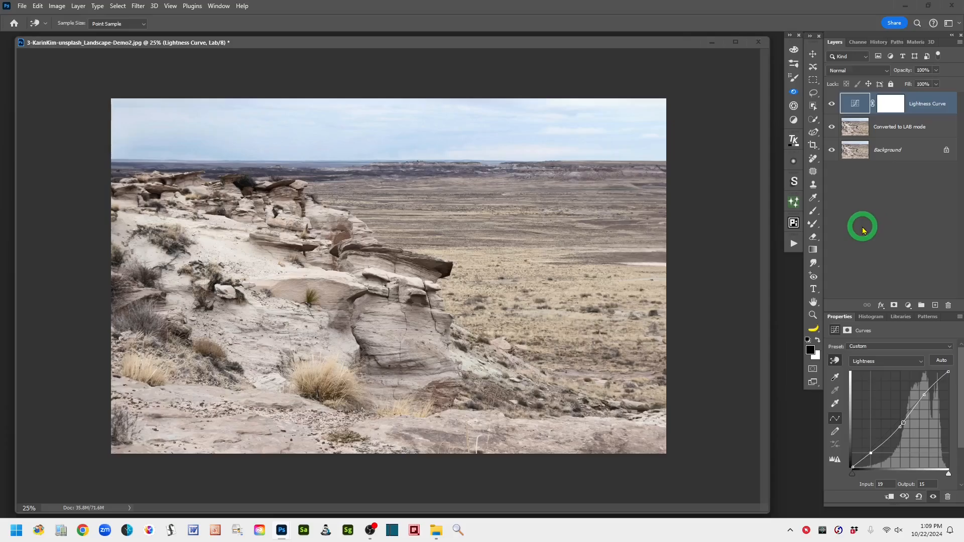
{"action": "left_click", "coordinate": [833, 104]}
{"action": "left_click", "coordinate": [833, 104]}
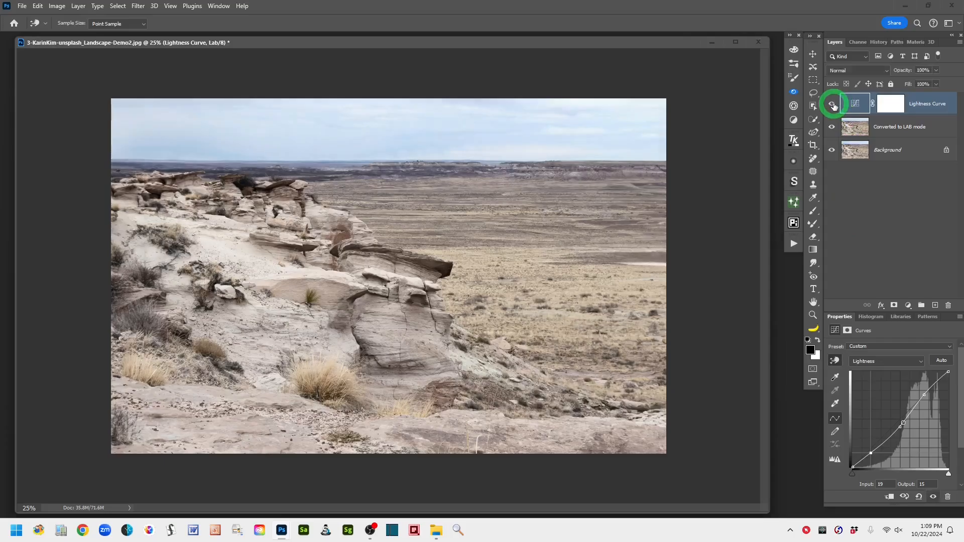
{"action": "left_click", "coordinate": [833, 104]}
{"action": "left_click", "coordinate": [832, 104]}
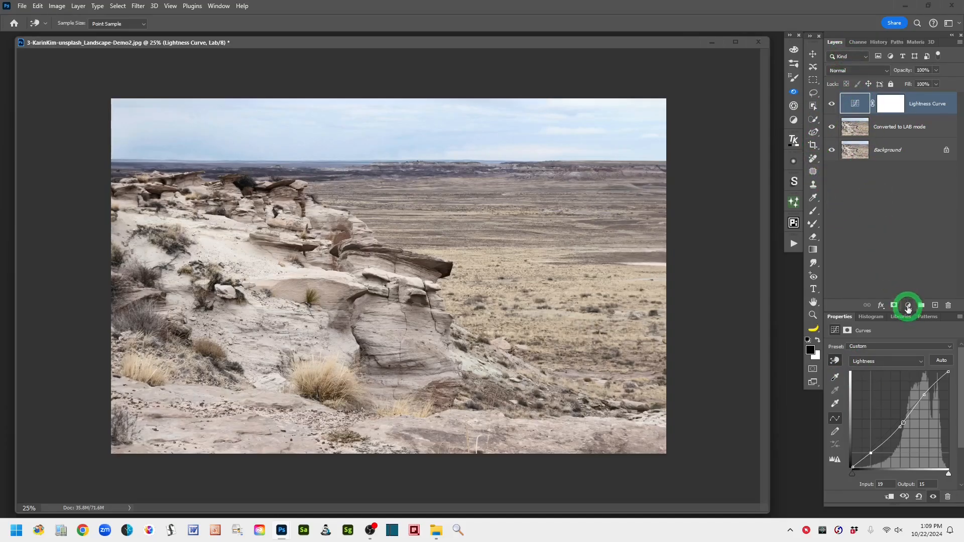
Add a second Curves adjustment layer above the Lightness Curve and rename it "A & B Color Curve".
{"action": "left_click", "coordinate": [908, 308]}
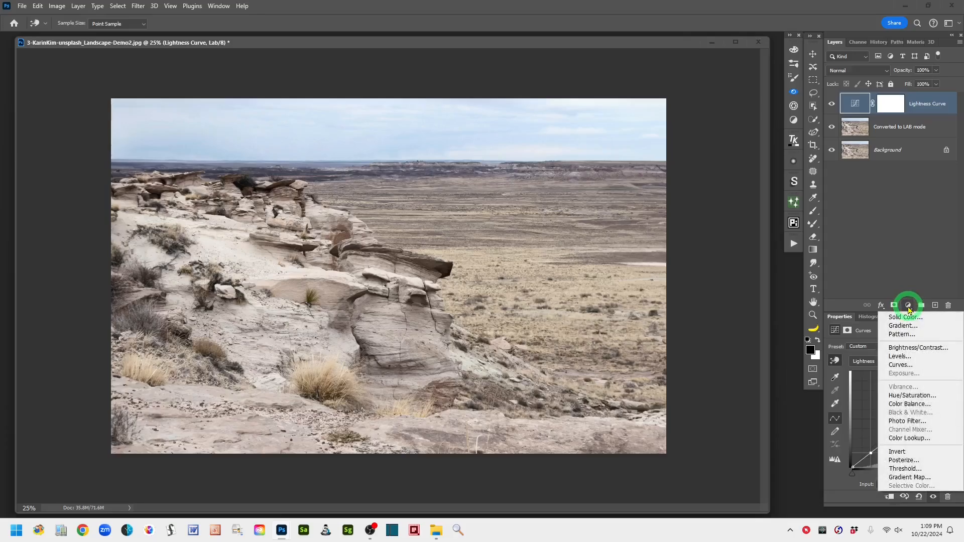
{"action": "left_click", "coordinate": [905, 363]}
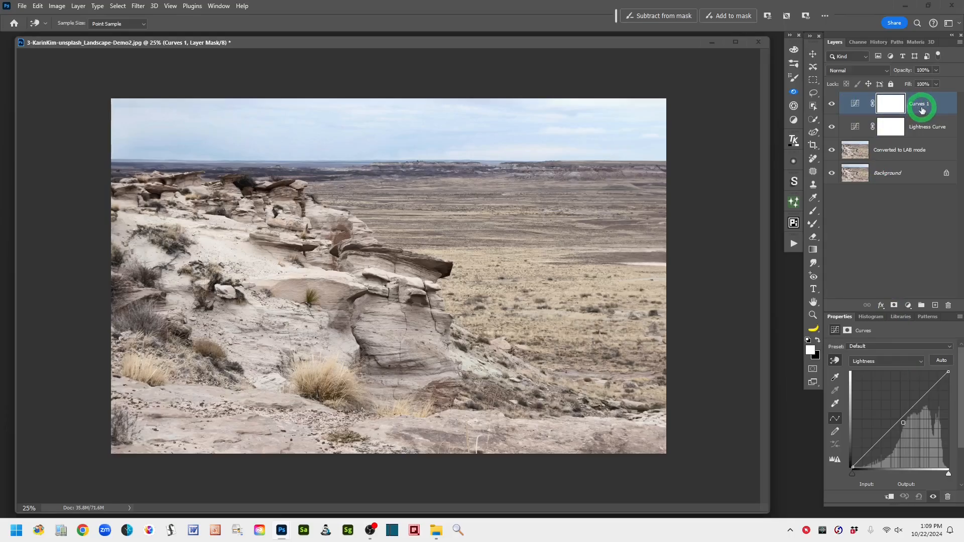
{"action": "double_click", "coordinate": [915, 104]}
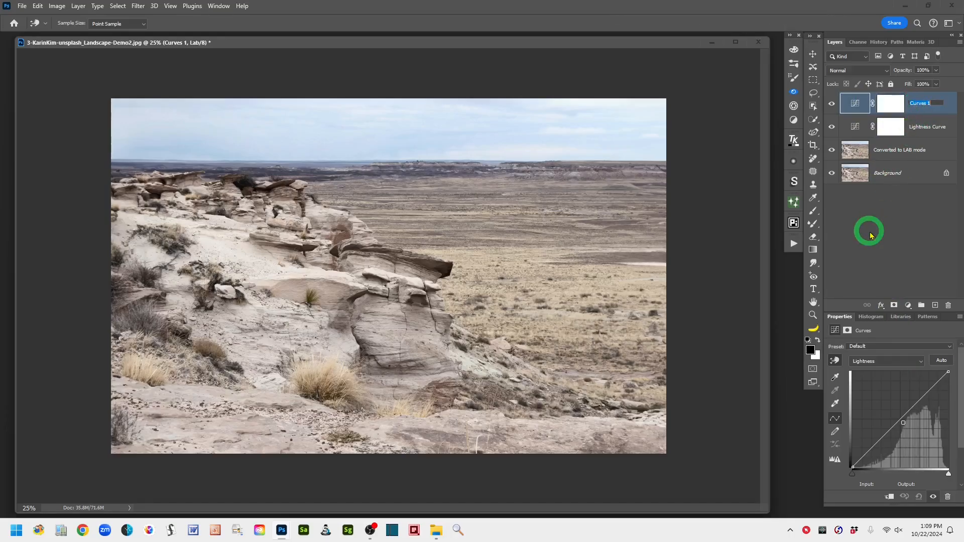
{"action": "type", "text": "A"}
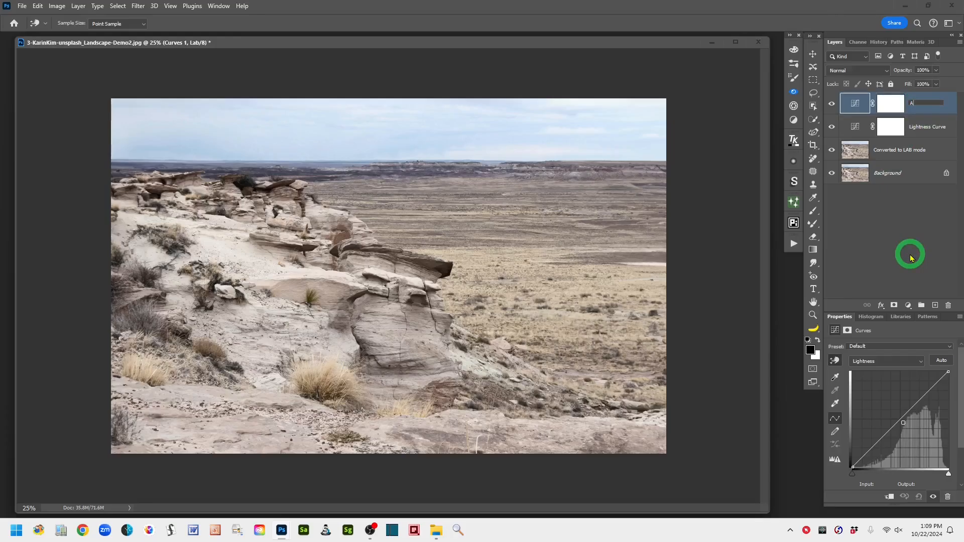
{"action": "type", "text": " & B Color Curve"}
{"action": "key", "text": "Return"}
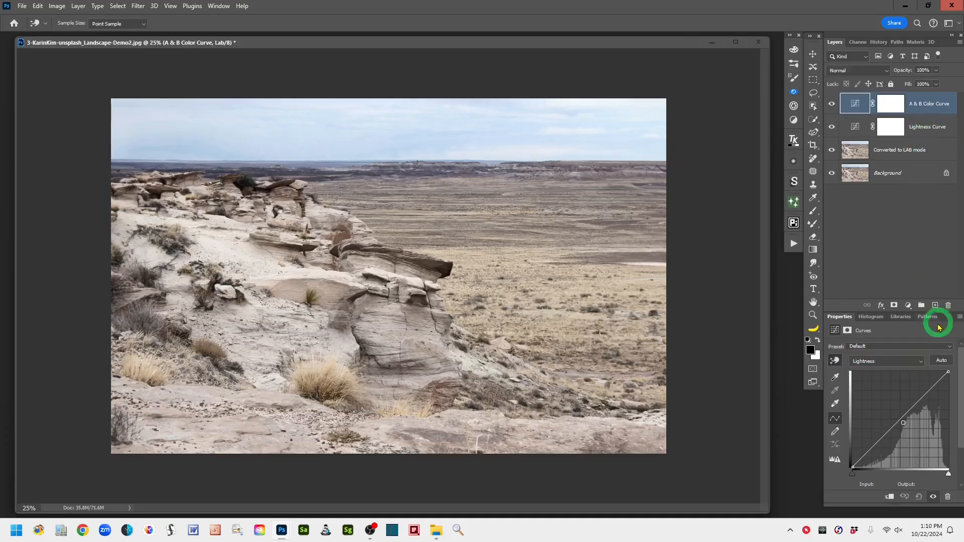
Steepen the a channel curve by moving its shadow endpoint to input -74 and its highlight endpoint to input 76.
{"action": "left_click", "coordinate": [919, 363]}
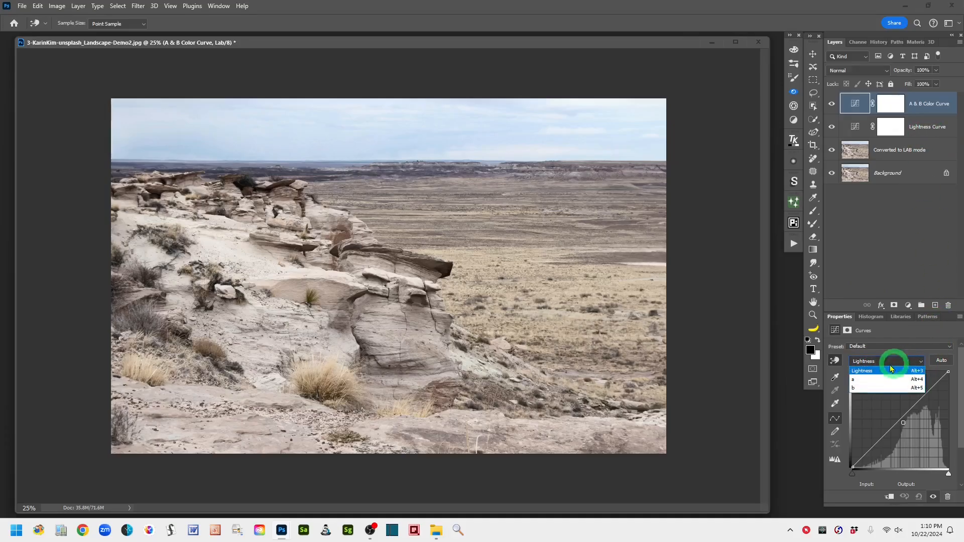
{"action": "left_click", "coordinate": [865, 380]}
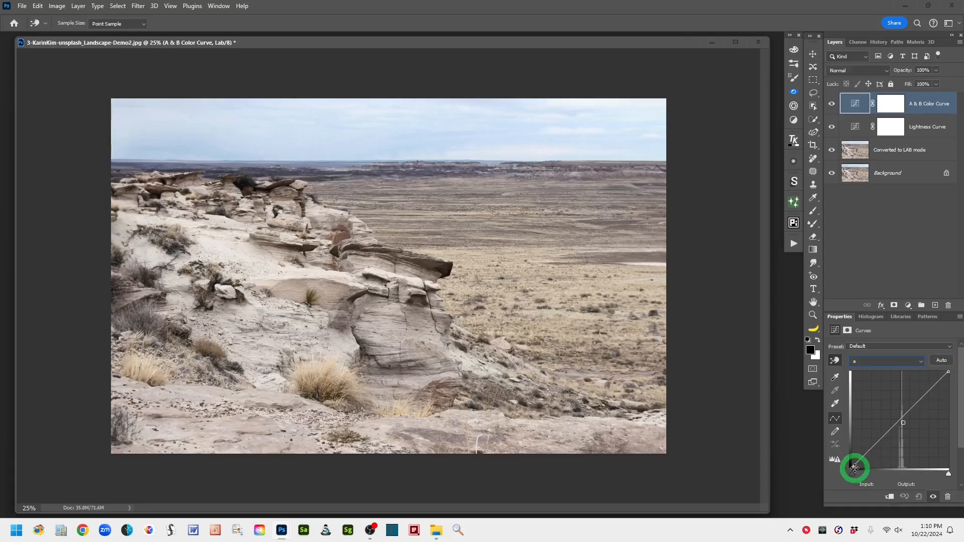
{"action": "left_click_drag", "start_coordinate": [854, 467], "coordinate": [874, 469]}
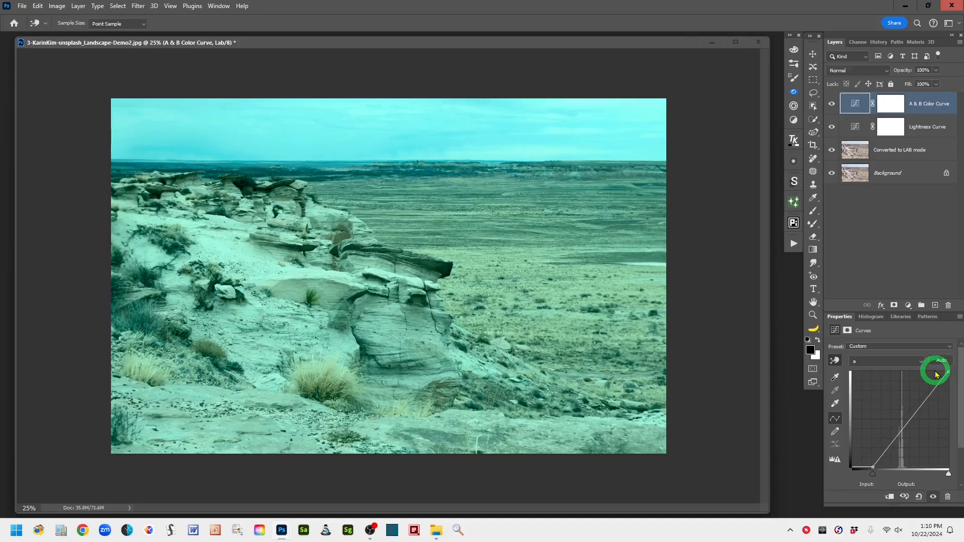
{"action": "left_click_drag", "start_coordinate": [949, 374], "coordinate": [932, 363]}
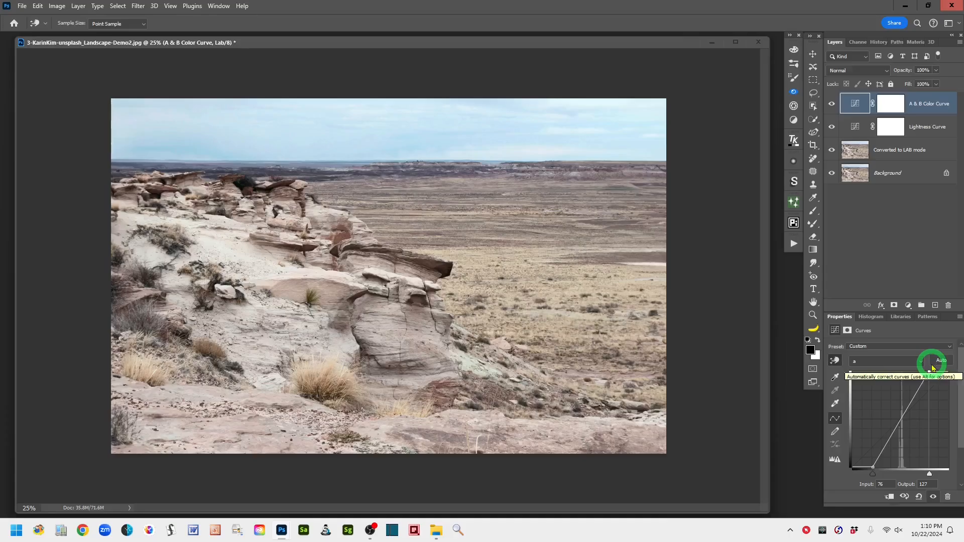
{"action": "left_click", "coordinate": [903, 418]}
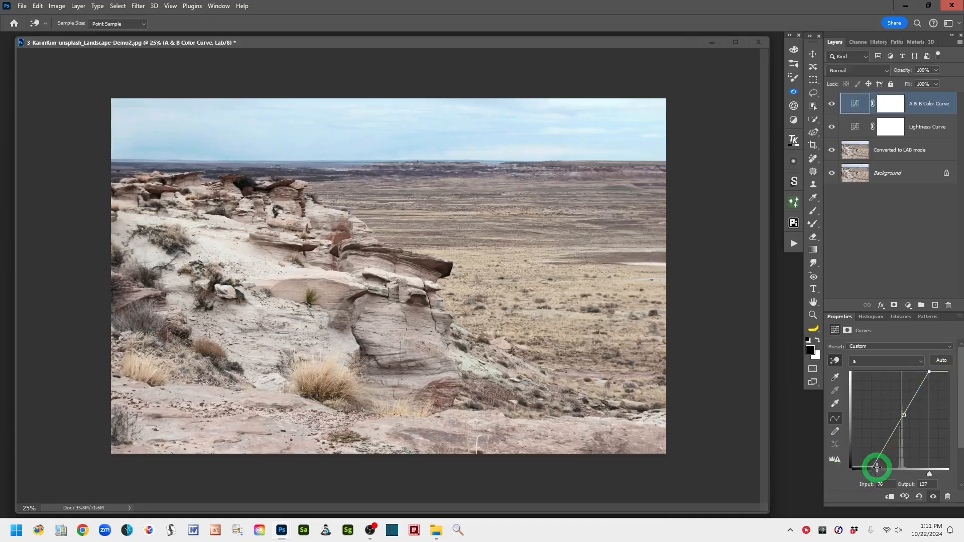
{"action": "left_click", "coordinate": [873, 468]}
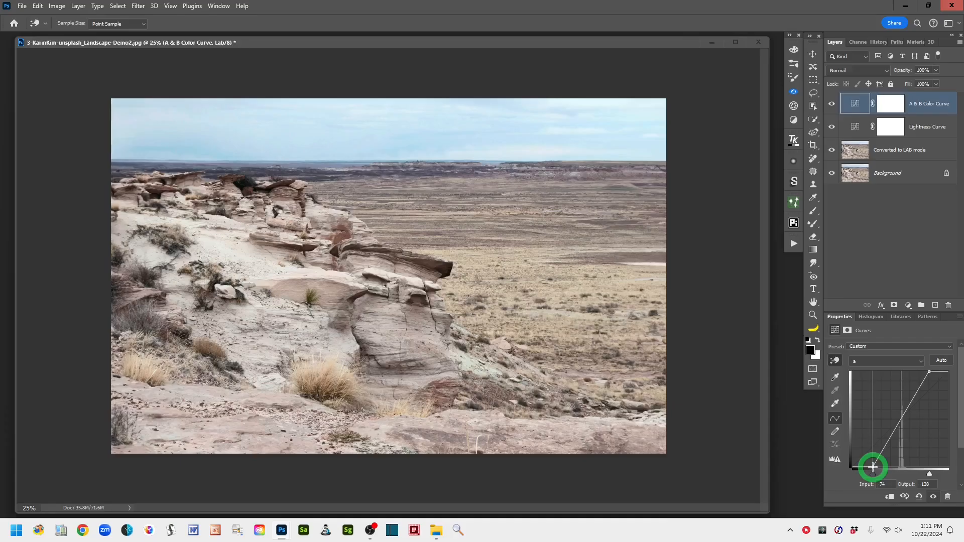
Fine-tune the a channel curve's shadow endpoint to input -70, output -127, keeping the highlight endpoint at input 76, output 127.
{"action": "left_click_drag", "start_coordinate": [873, 467], "coordinate": [875, 467]}
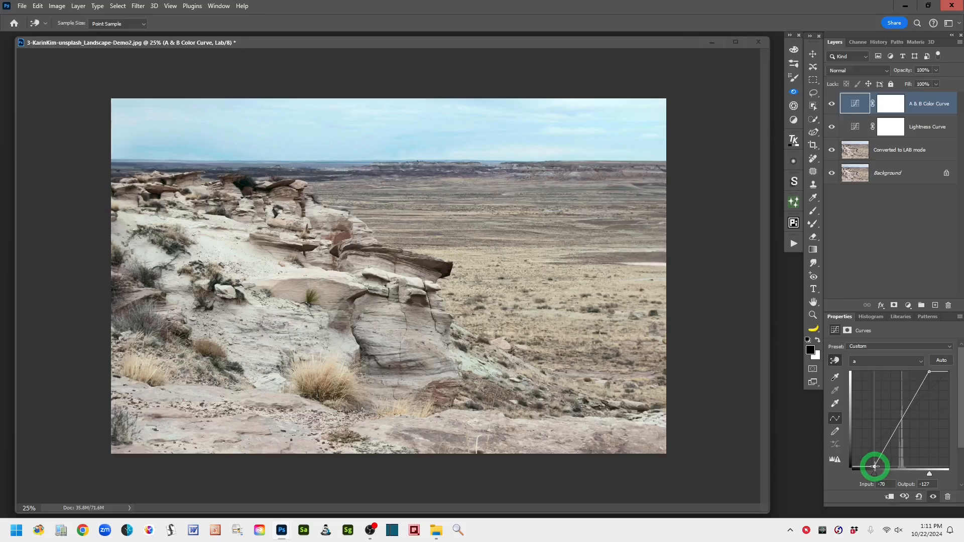
{"action": "left_click", "coordinate": [929, 372]}
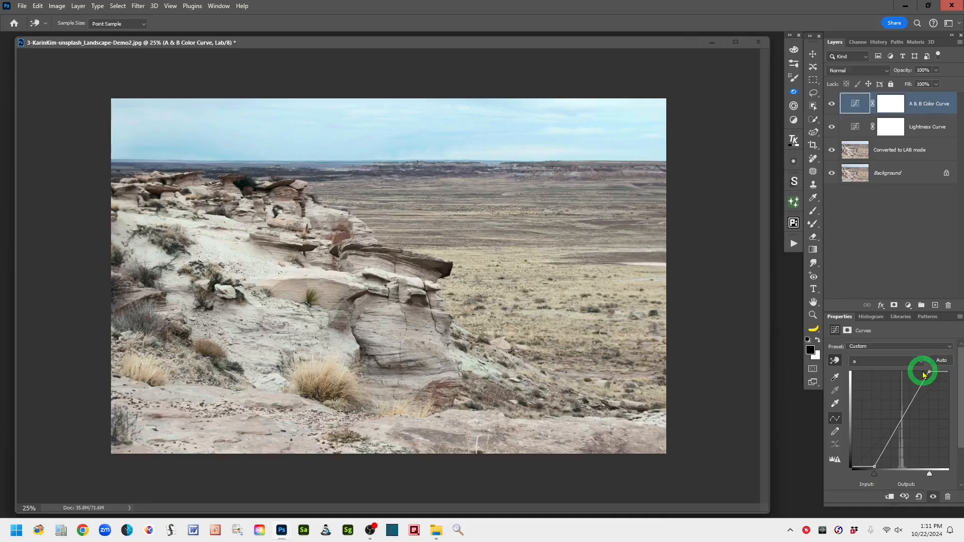
{"action": "left_click", "coordinate": [930, 372]}
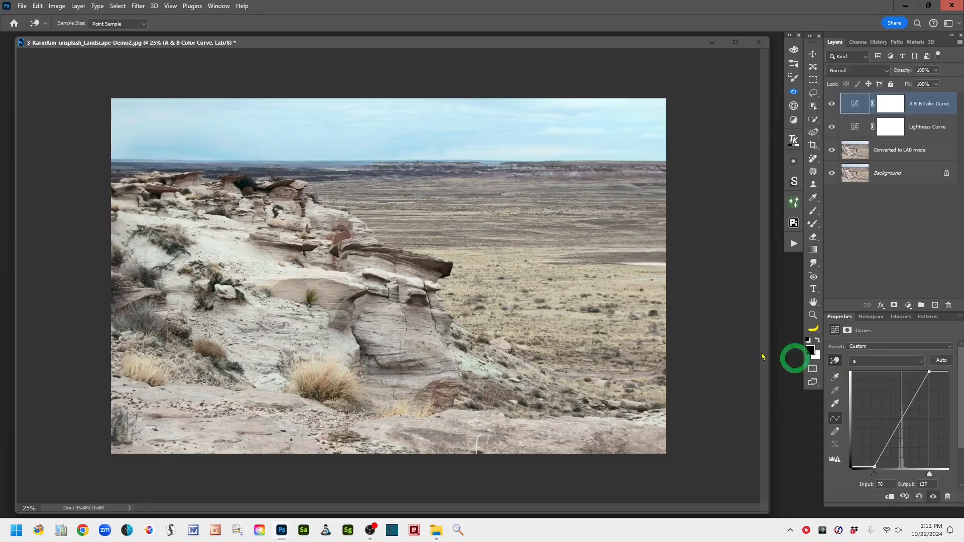
{"action": "left_click", "coordinate": [340, 232]}
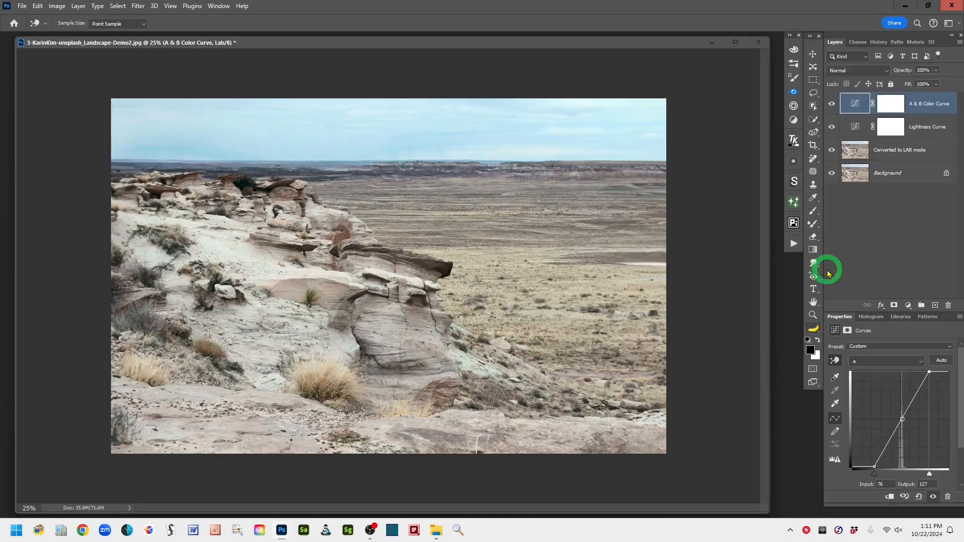
Compare the landscape with and without the A & B Color Curve layer to judge the a channel boost, leaving the layer visible.
{"action": "left_click", "coordinate": [832, 104]}
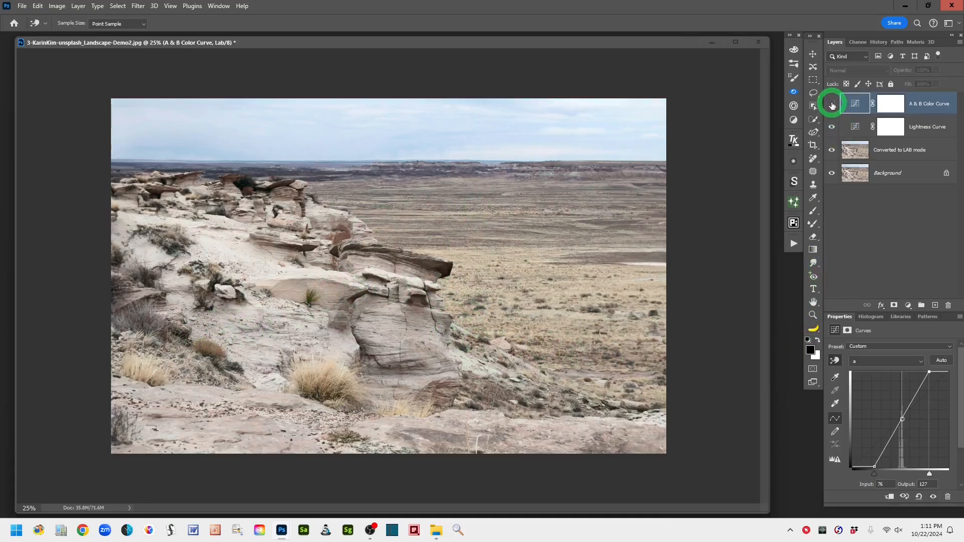
{"action": "left_click", "coordinate": [831, 104]}
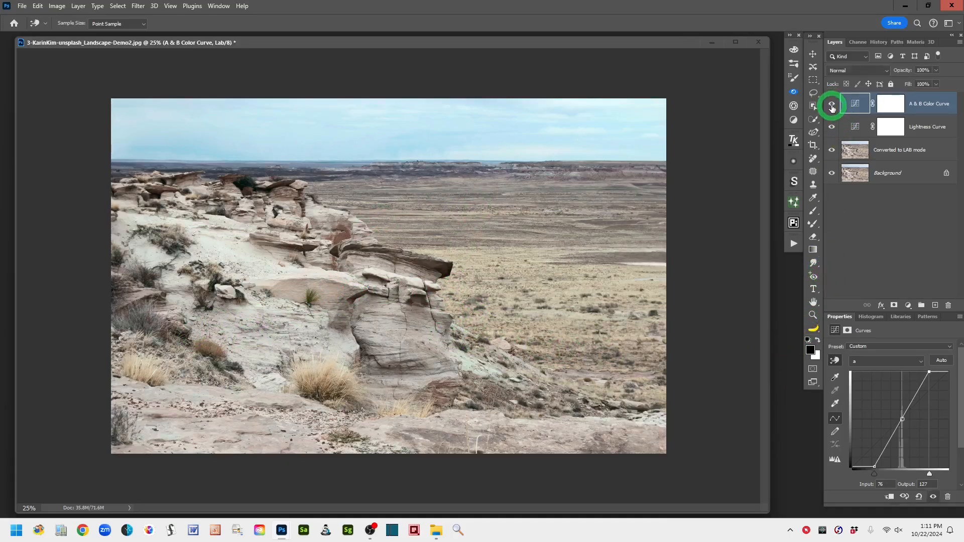
{"action": "left_click", "coordinate": [832, 109]}
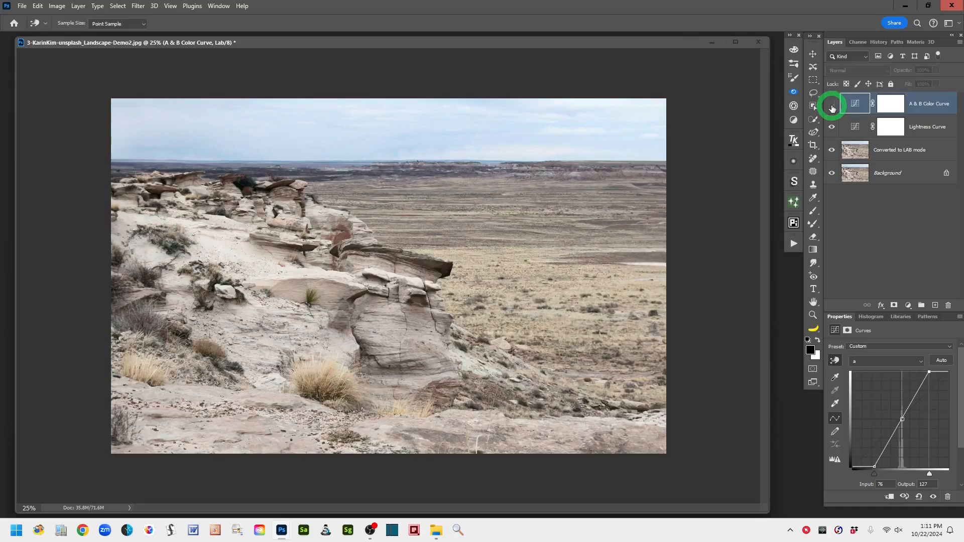
{"action": "left_click", "coordinate": [833, 108]}
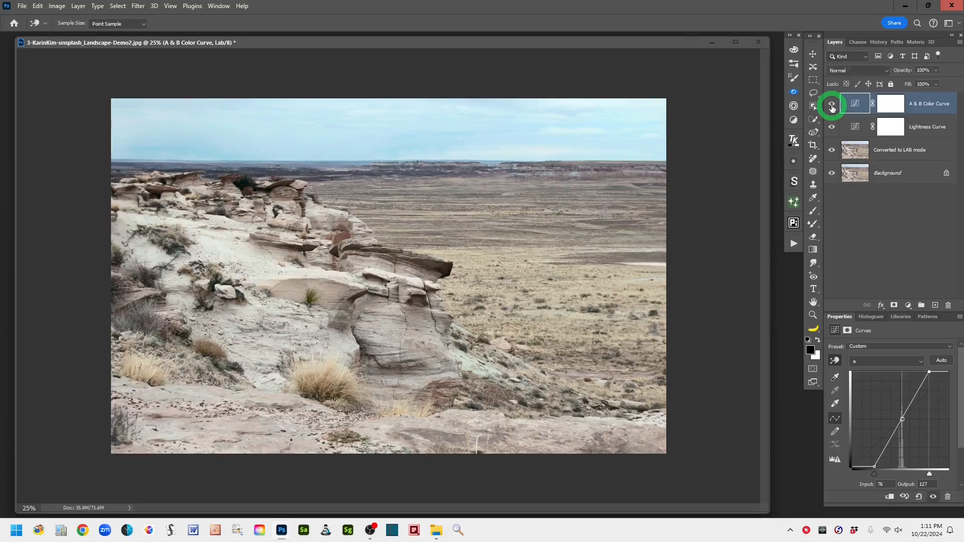
{"action": "left_click", "coordinate": [832, 108]}
{"action": "left_click", "coordinate": [833, 108]}
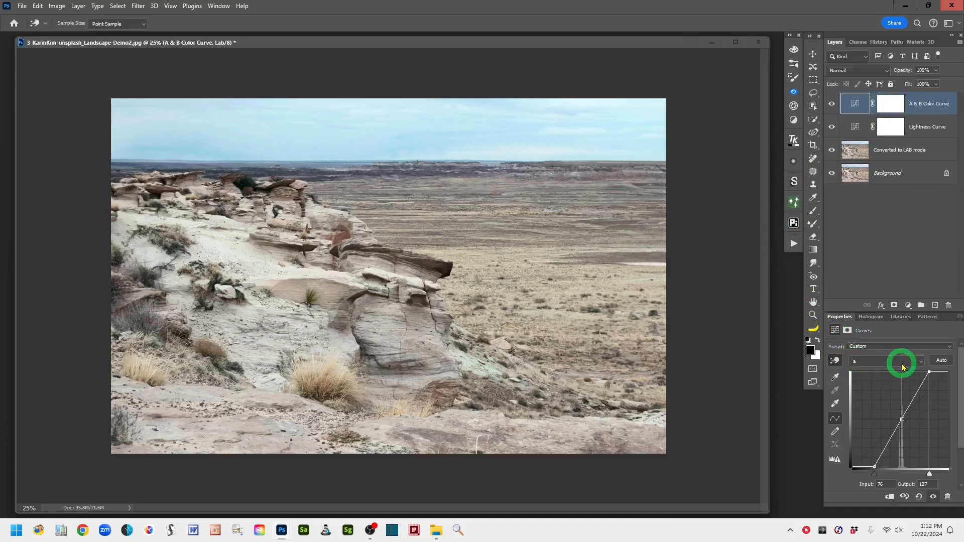
Steepen the b channel curve by moving its shadow endpoint to input -70, output -128 and its highlight endpoint to input 84, output 127.
{"action": "left_click", "coordinate": [922, 362]}
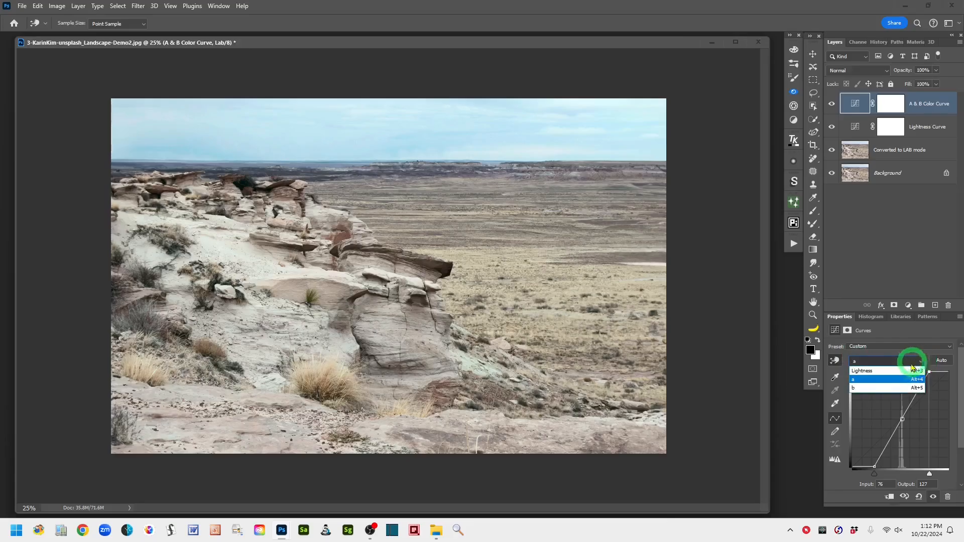
{"action": "left_click", "coordinate": [864, 389]}
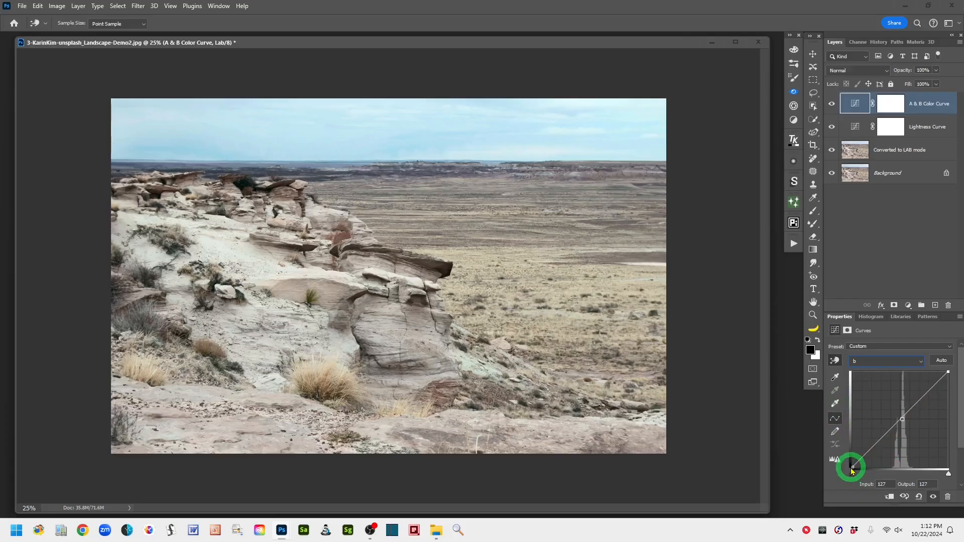
{"action": "left_click_drag", "start_coordinate": [852, 471], "coordinate": [874, 471]}
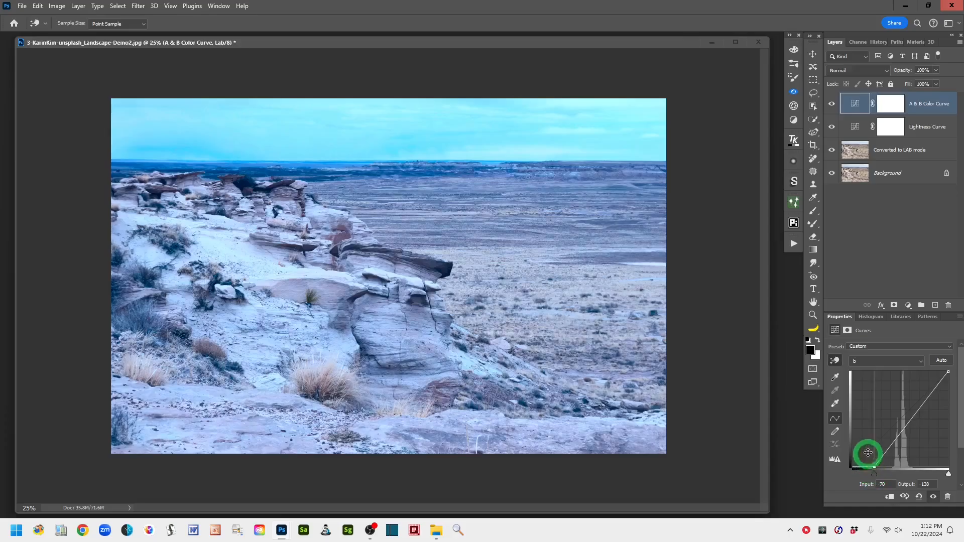
{"action": "left_click_drag", "start_coordinate": [949, 372], "coordinate": [934, 370]}
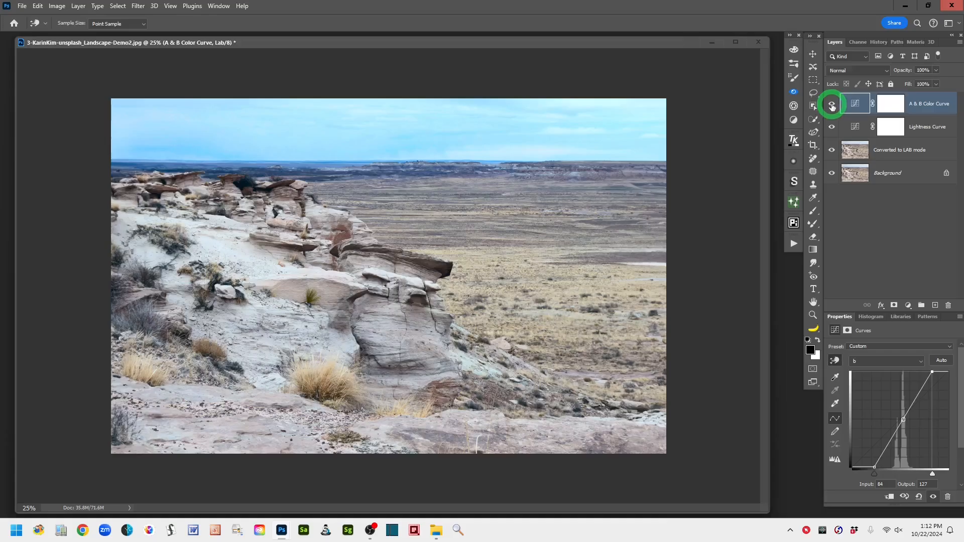
Toggle the A & B Color Curve layer to compare the combined a and b color boost, leaving it visible.
{"action": "left_click", "coordinate": [832, 105]}
{"action": "left_click", "coordinate": [832, 104]}
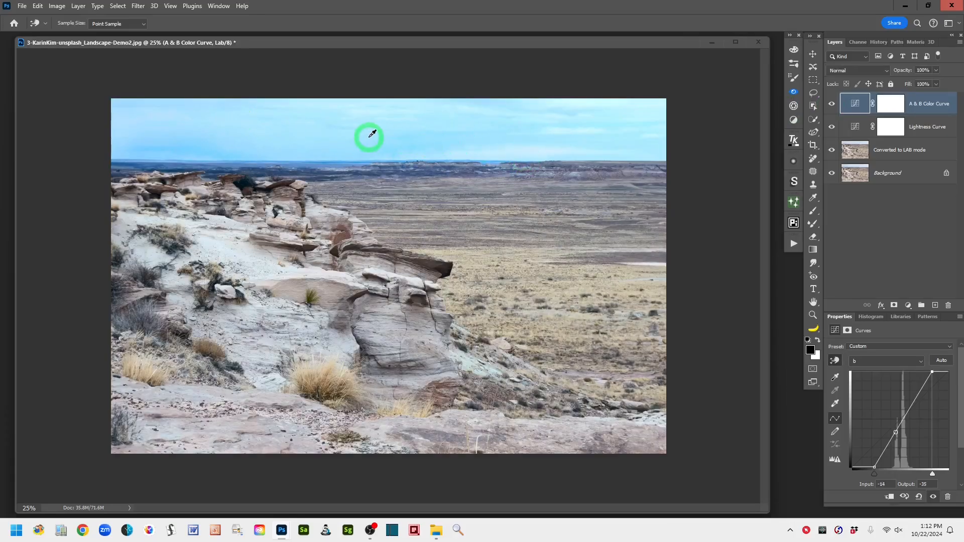
{"action": "left_click", "coordinate": [832, 106]}
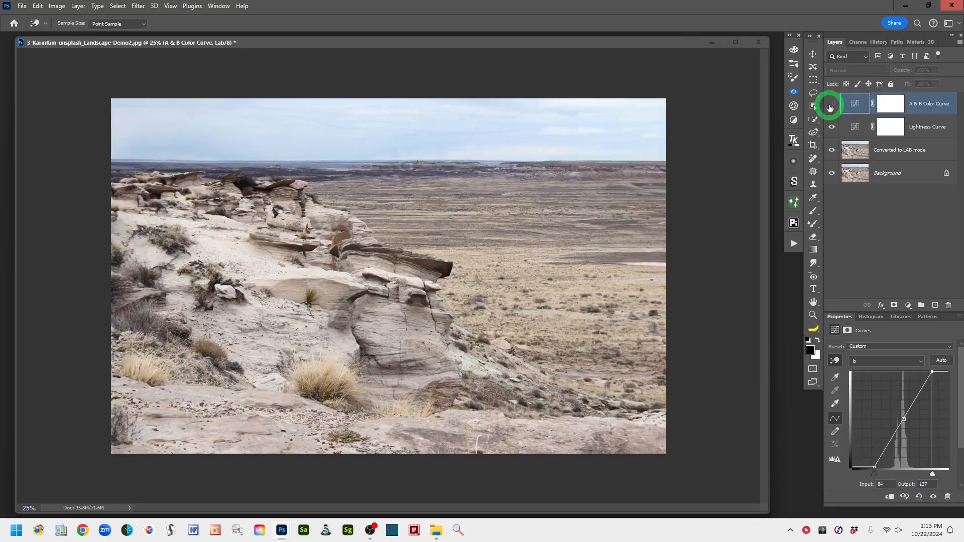
{"action": "left_click", "coordinate": [831, 104]}
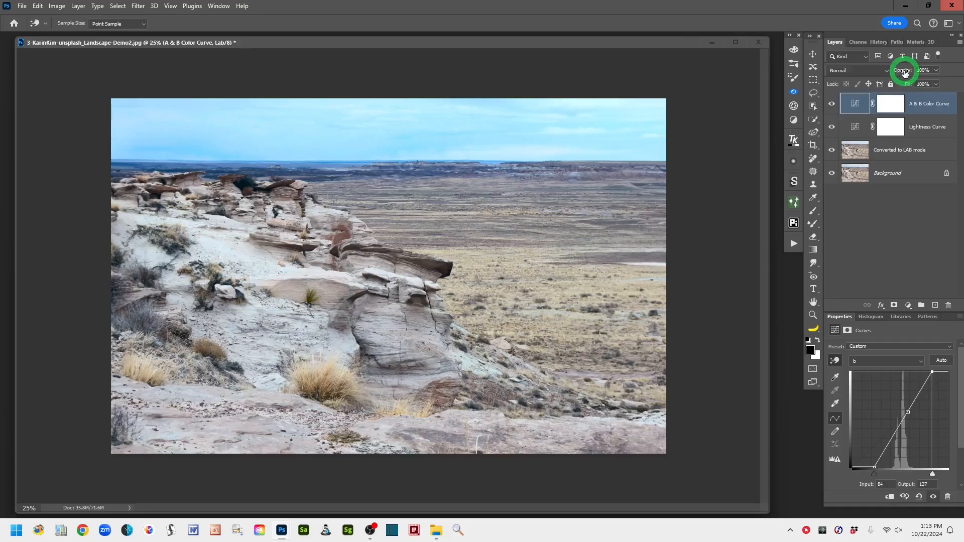
Lower the A & B Color Curve layer's opacity to 80% and check its effect by hiding and showing the layer.
{"action": "left_click_drag", "start_coordinate": [906, 74], "coordinate": [905, 73]}
{"action": "left_click_drag", "start_coordinate": [902, 72], "coordinate": [896, 72]}
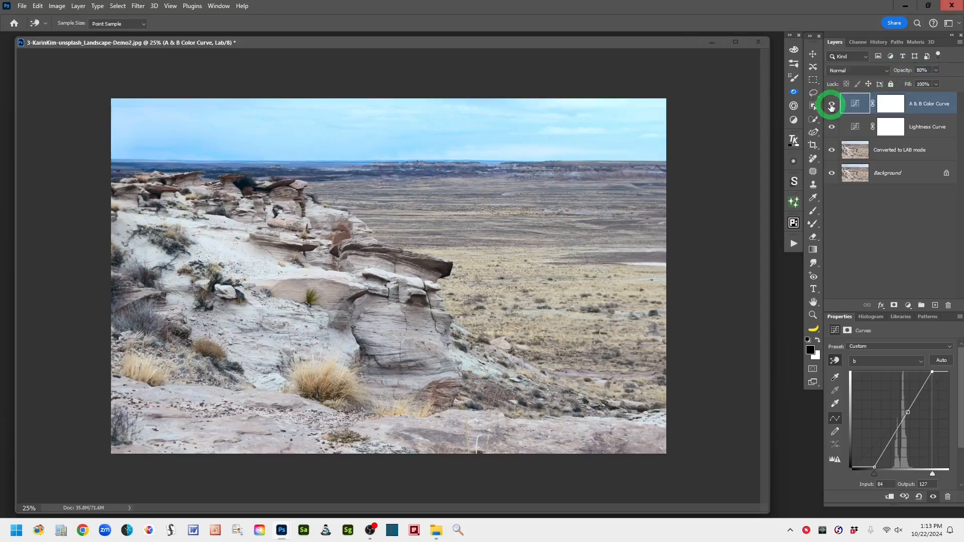
{"action": "left_click", "coordinate": [832, 104]}
{"action": "left_click", "coordinate": [833, 105]}
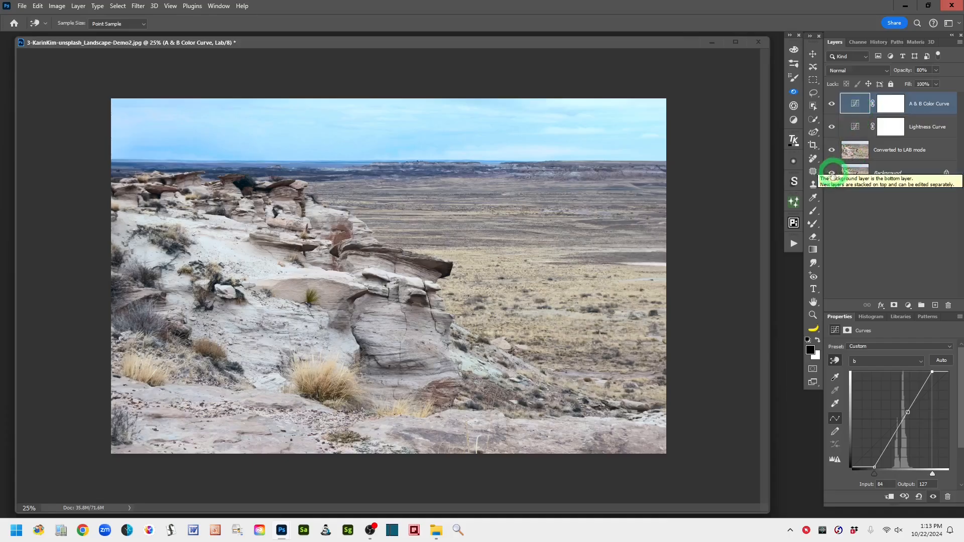
Compare the original Background layer alone with the full edit several times, leaving all layers visible.
{"action": "left_click", "coordinate": [832, 174], "text": "alt"}
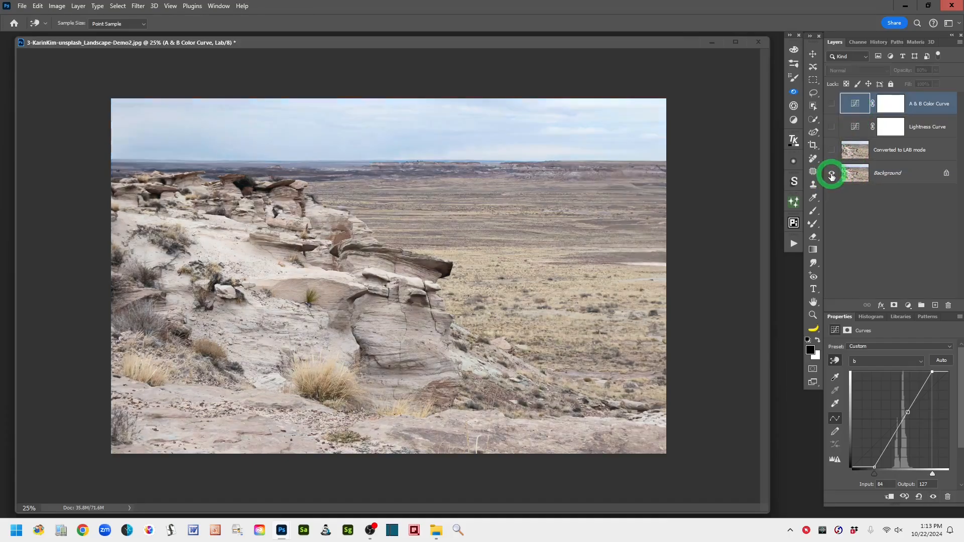
{"action": "left_click", "coordinate": [832, 174], "text": "alt"}
{"action": "left_click", "coordinate": [832, 174], "text": "alt"}
{"action": "left_click", "coordinate": [832, 174], "text": "alt"}
{"action": "left_click", "coordinate": [832, 174], "text": "alt"}
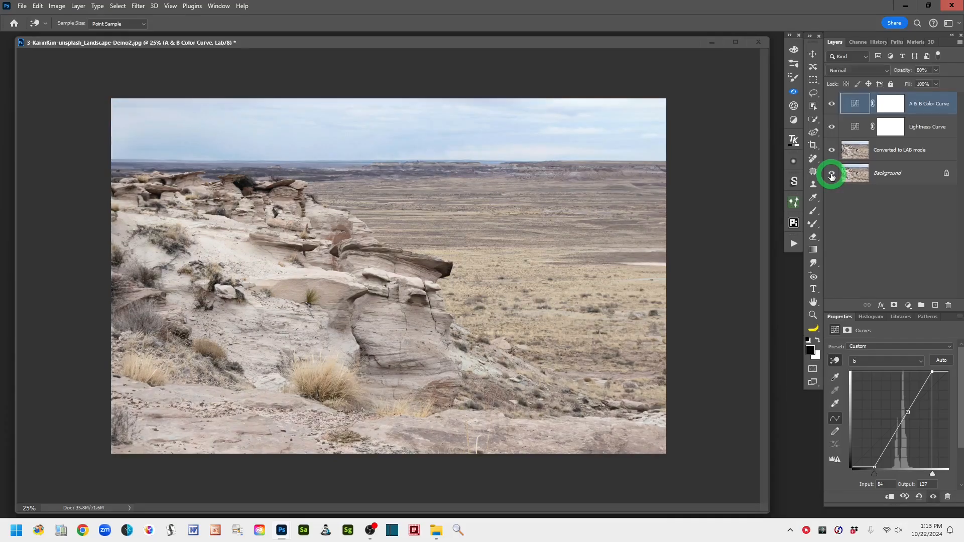
{"action": "left_click", "coordinate": [831, 174], "text": "alt"}
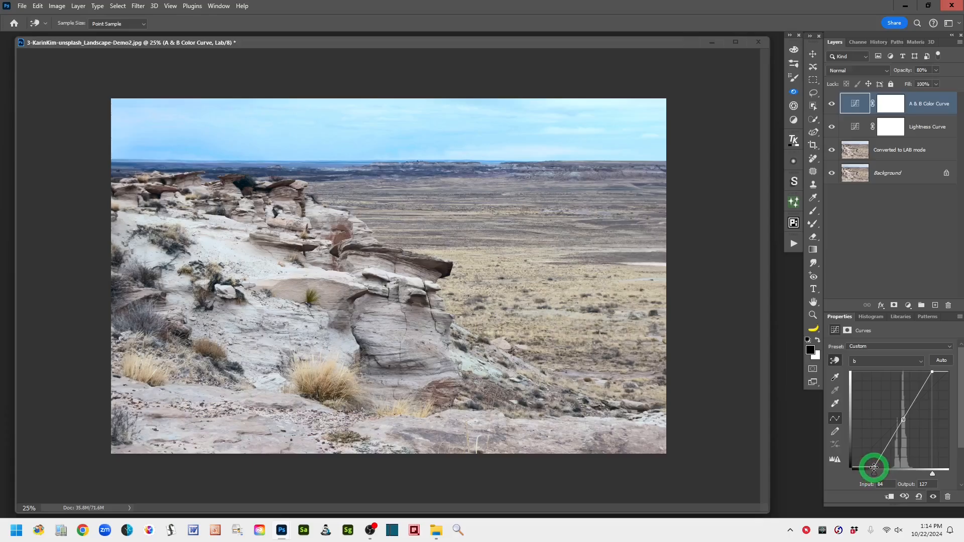
Move the b channel curve's shadow endpoint to input -75, output -128.
{"action": "left_click", "coordinate": [874, 467]}
{"action": "left_click_drag", "start_coordinate": [874, 467], "coordinate": [872, 468]}
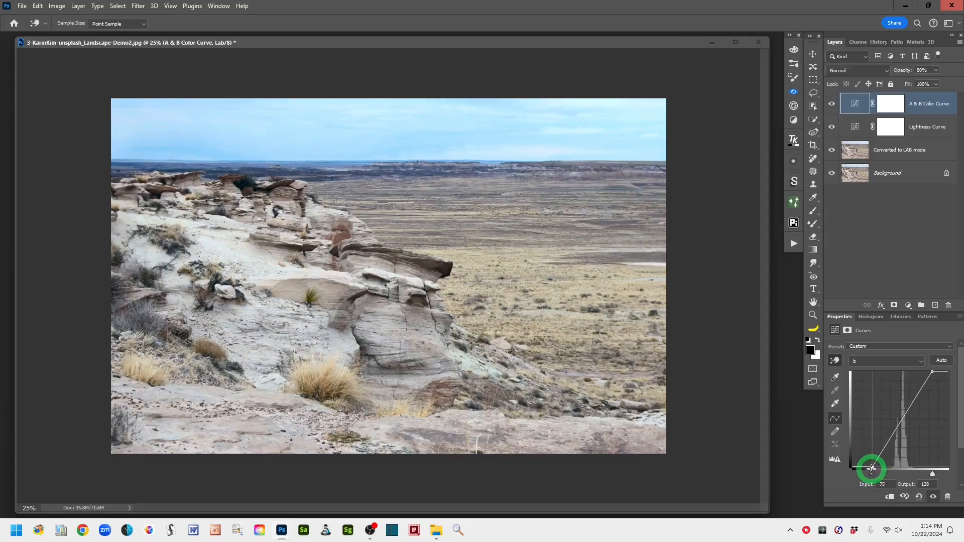
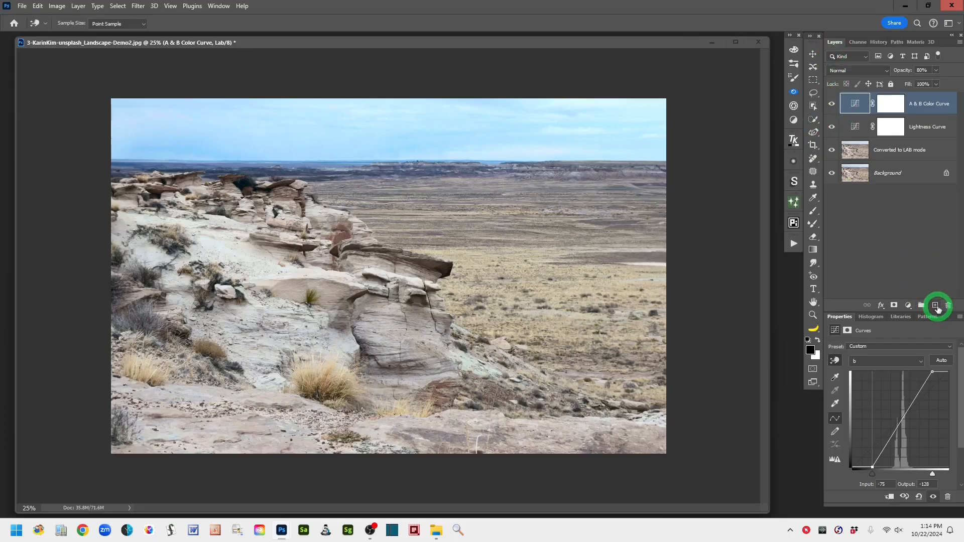
Add a layer above the A & B Color Curve, stamp all visible layers into it, and name it "stamp layer".
{"action": "left_click", "coordinate": [935, 306]}
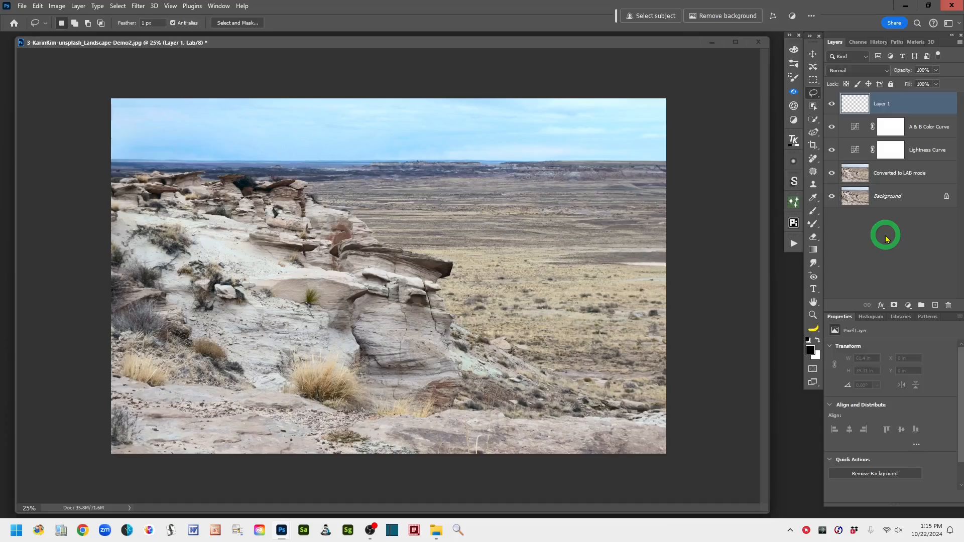
{"action": "key", "text": "ctrl+alt+shift+e"}
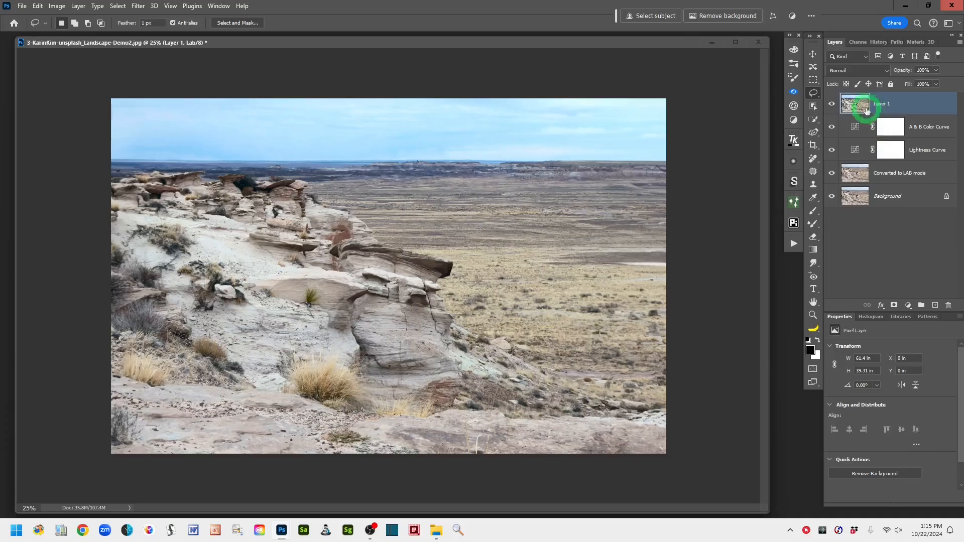
{"action": "double_click", "coordinate": [882, 103]}
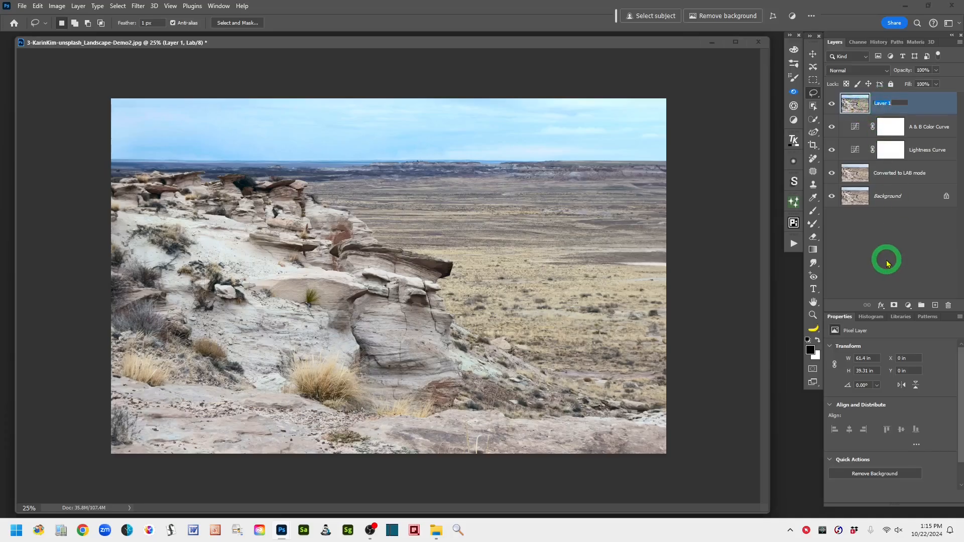
{"action": "type", "text": "stamp l"}
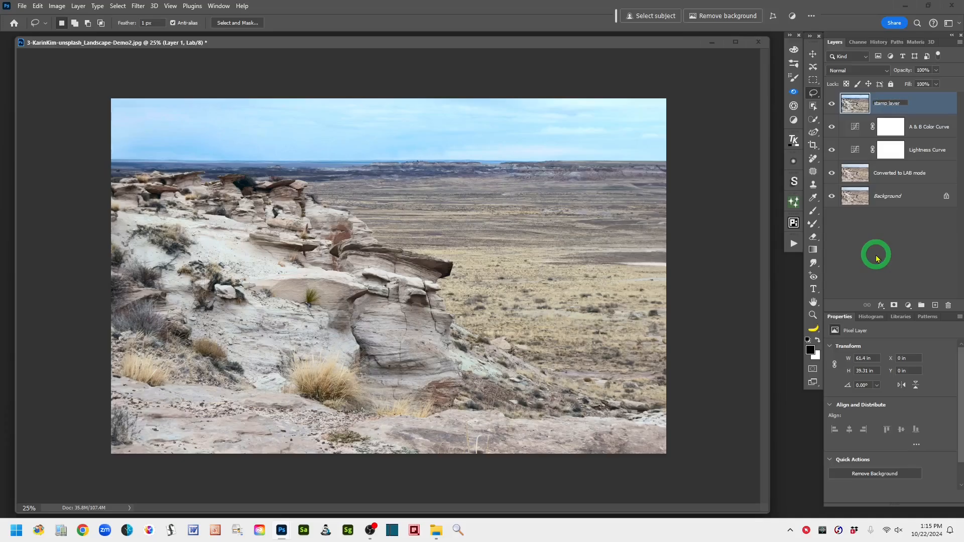
{"action": "left_click", "coordinate": [918, 114]}
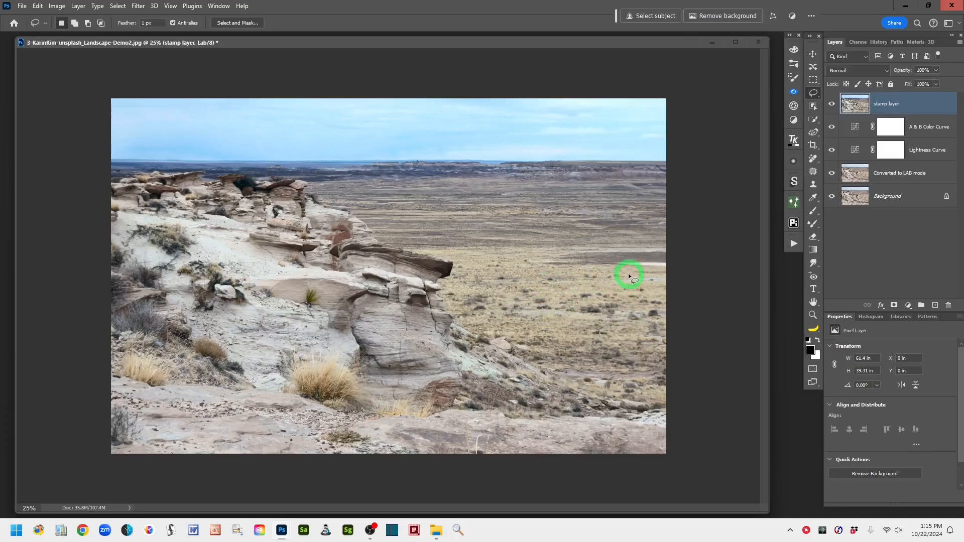
Display the stamp layer's channels and select only the Lightness channel.
{"action": "left_click", "coordinate": [858, 42]}
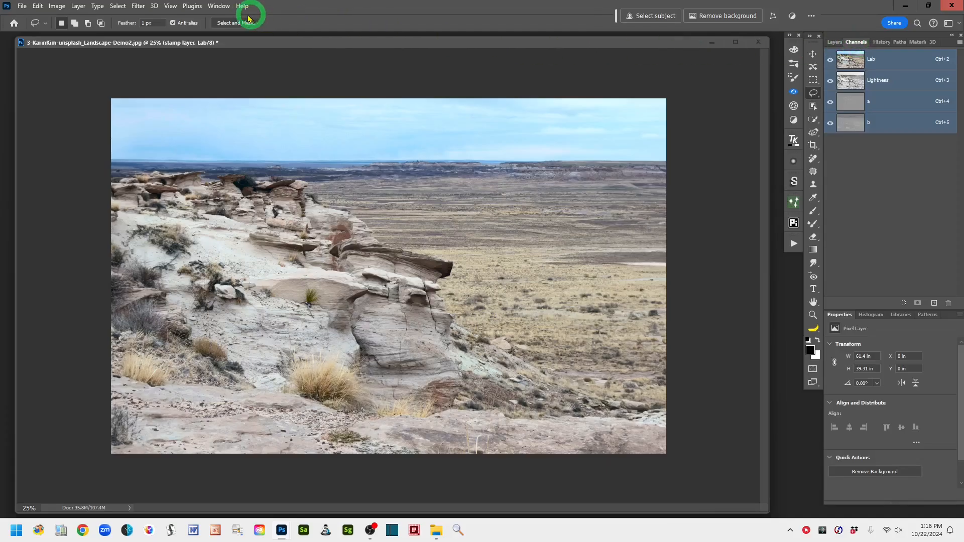
{"action": "left_click", "coordinate": [219, 7]}
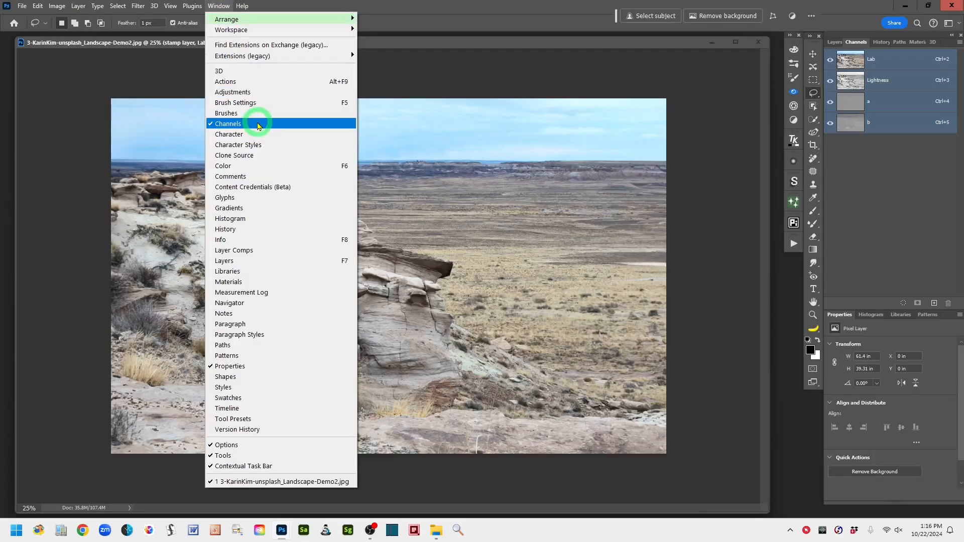
{"action": "left_click", "coordinate": [463, 8]}
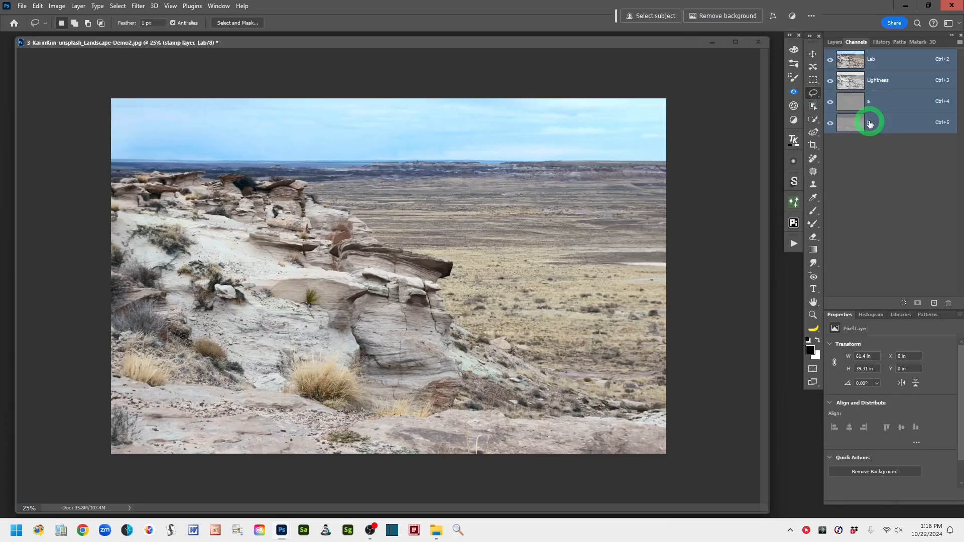
{"action": "left_click", "coordinate": [898, 81]}
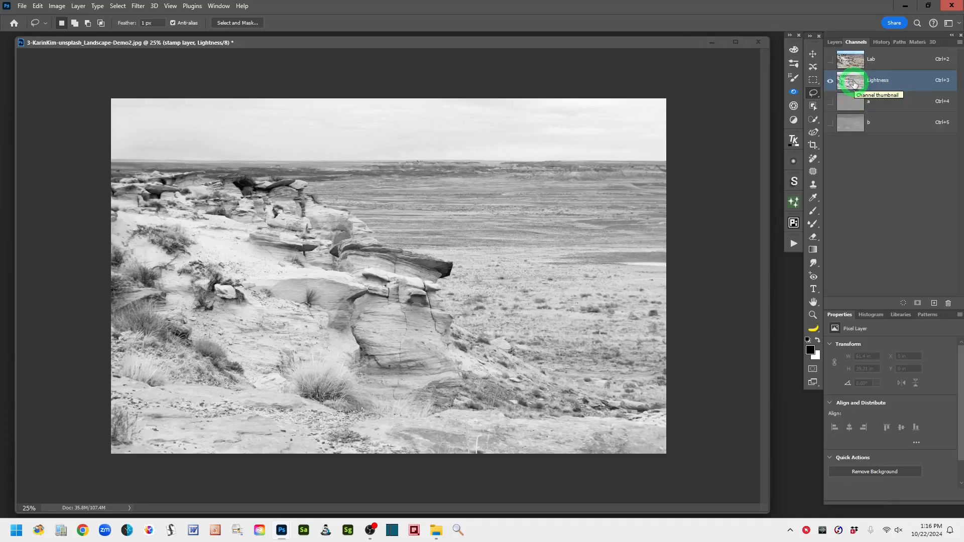
Open Unsharp Mask on the Lightness channel and lower it to Amount 1%, Radius 0.1 pixels and Threshold 0 levels.
{"action": "left_click", "coordinate": [137, 9]}
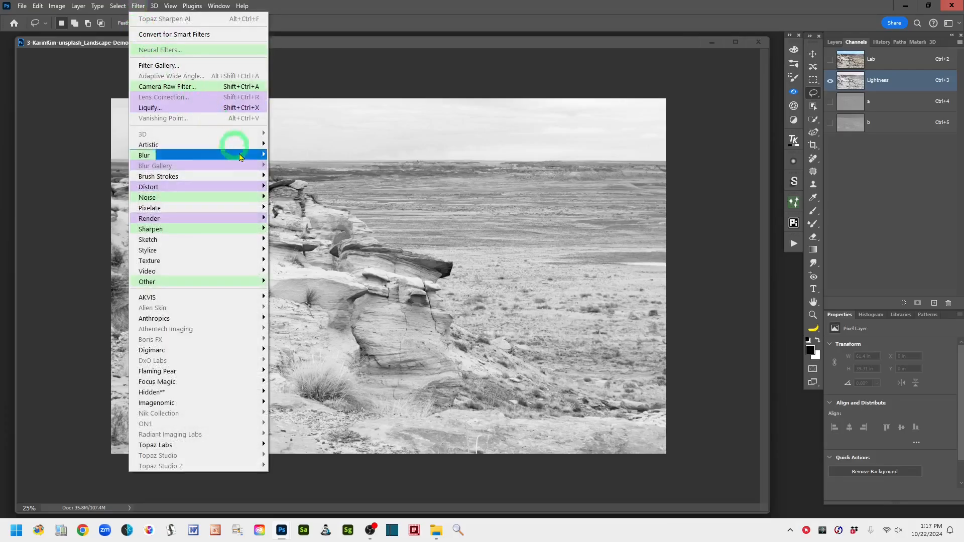
{"action": "mouse_move", "coordinate": [236, 230]}
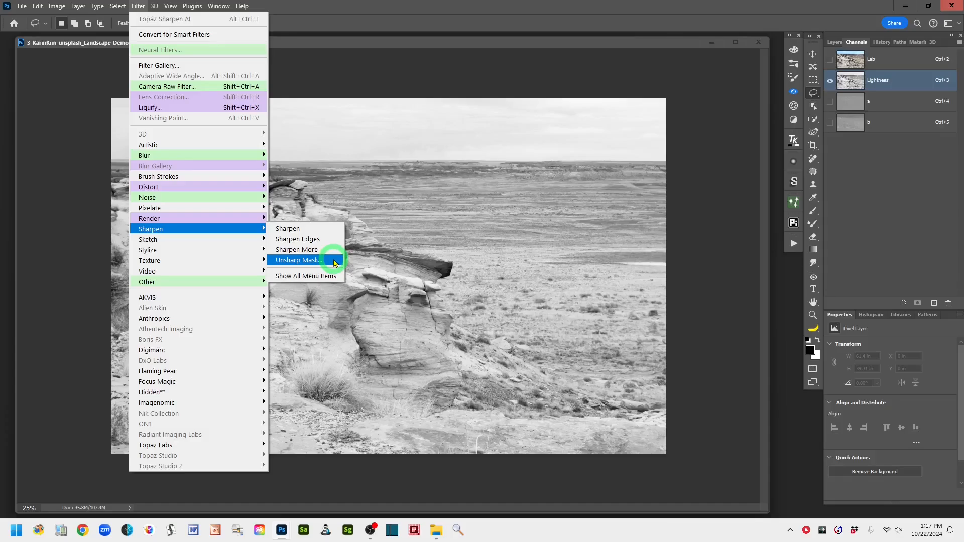
{"action": "left_click", "coordinate": [335, 261]}
{"action": "left_click_drag", "start_coordinate": [738, 22], "coordinate": [689, 29]}
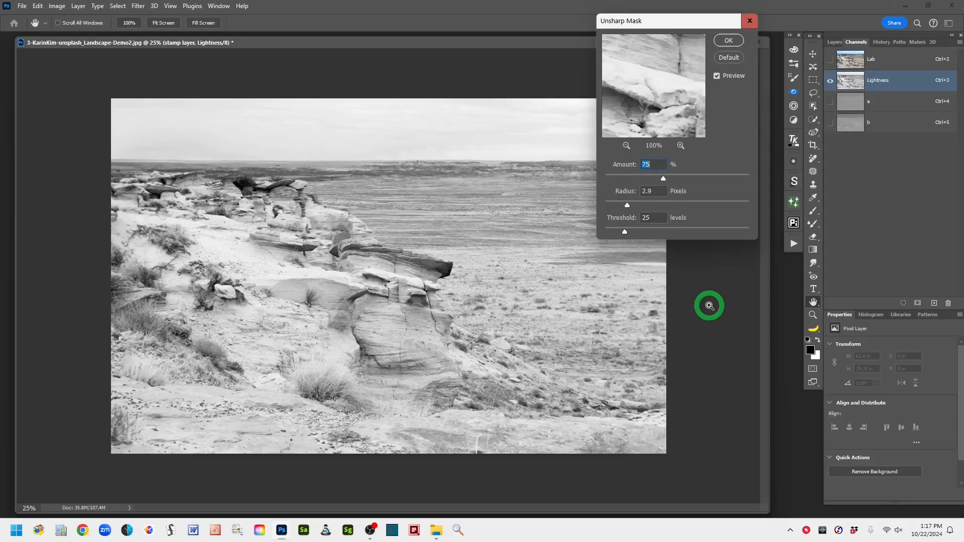
{"action": "left_click", "coordinate": [710, 305], "text": "ctrl"}
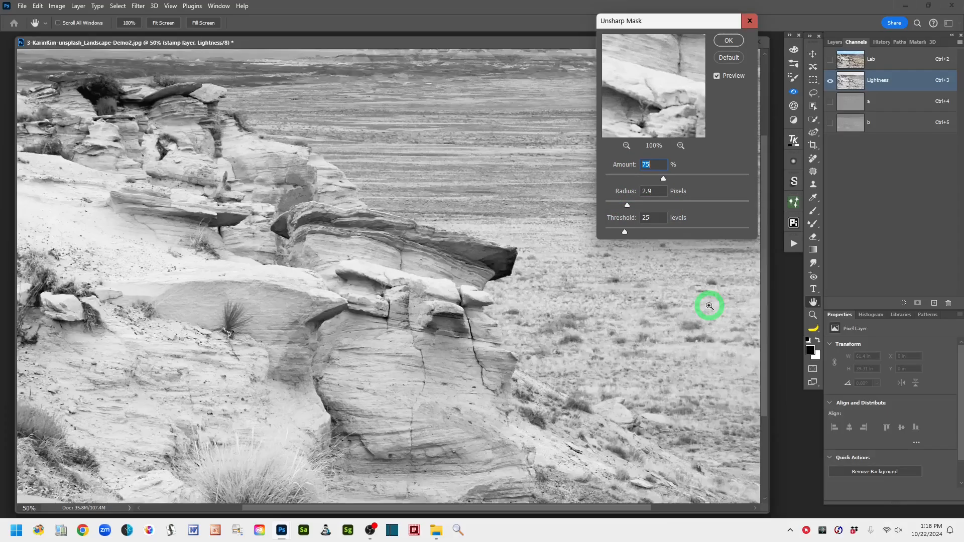
{"action": "left_click", "coordinate": [710, 306], "text": "ctrl"}
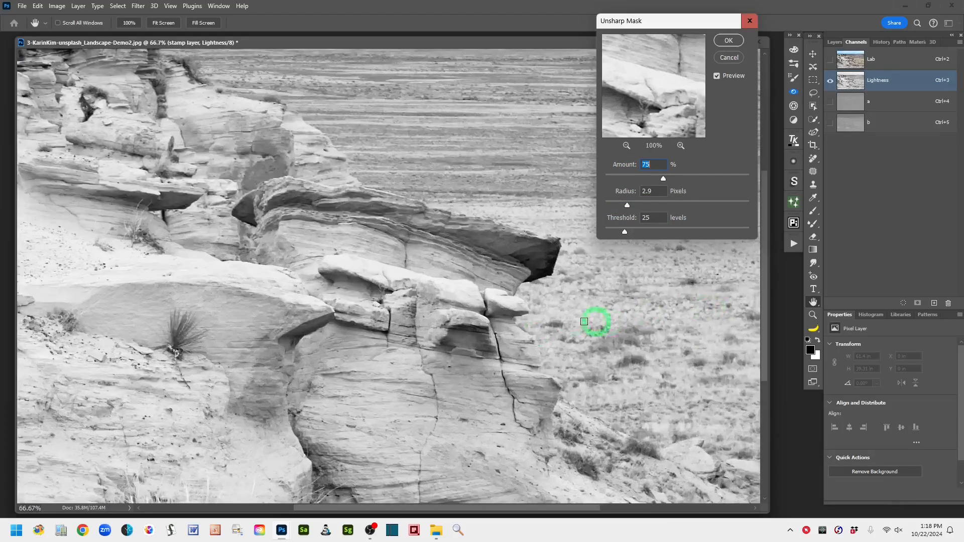
{"action": "left_click_drag", "start_coordinate": [371, 373], "coordinate": [415, 400]}
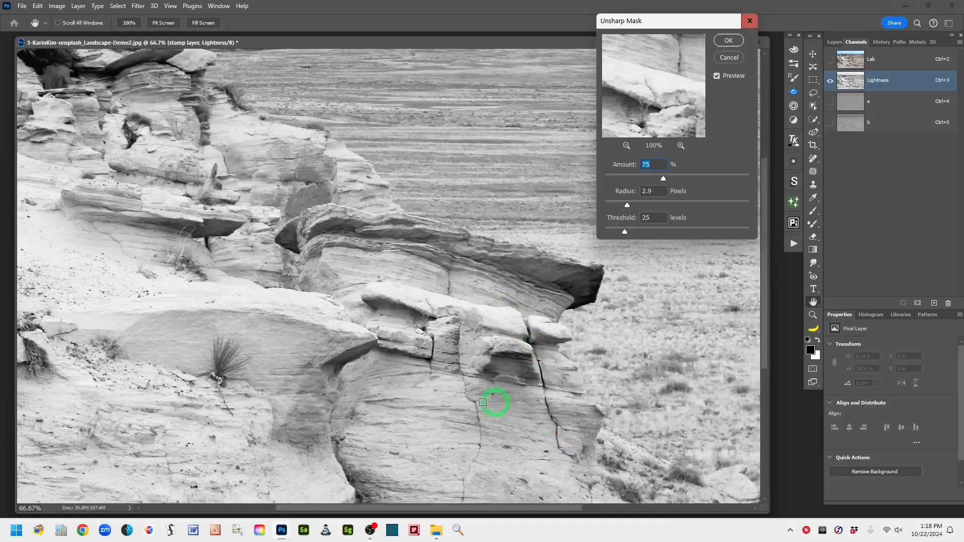
{"action": "left_click", "coordinate": [350, 348], "text": "ctrl"}
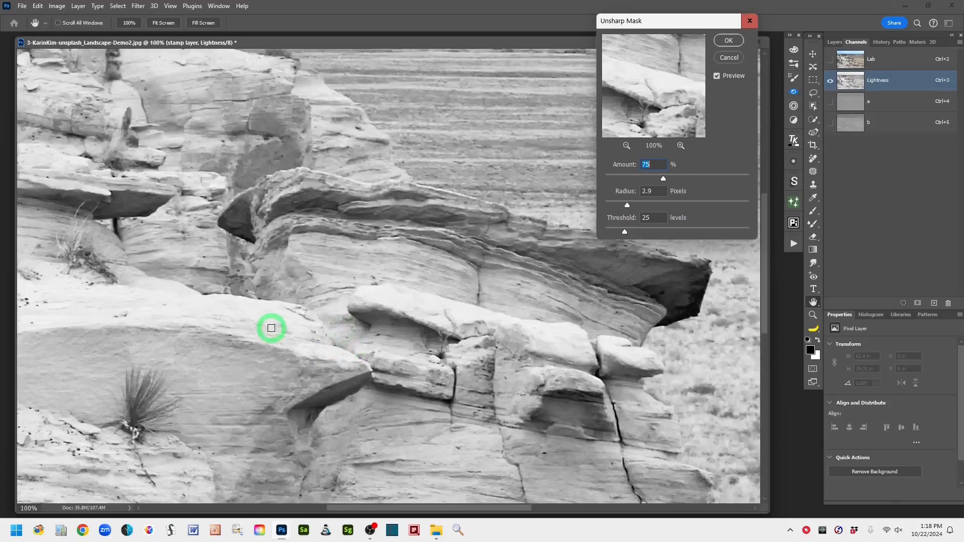
{"action": "left_click_drag", "start_coordinate": [356, 323], "coordinate": [339, 306]}
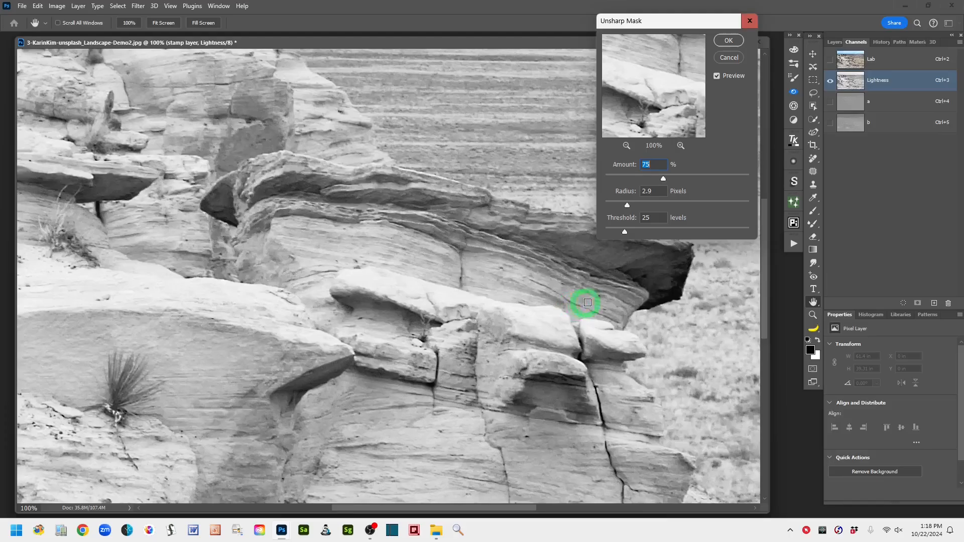
{"action": "left_click_drag", "start_coordinate": [624, 232], "coordinate": [602, 205]}
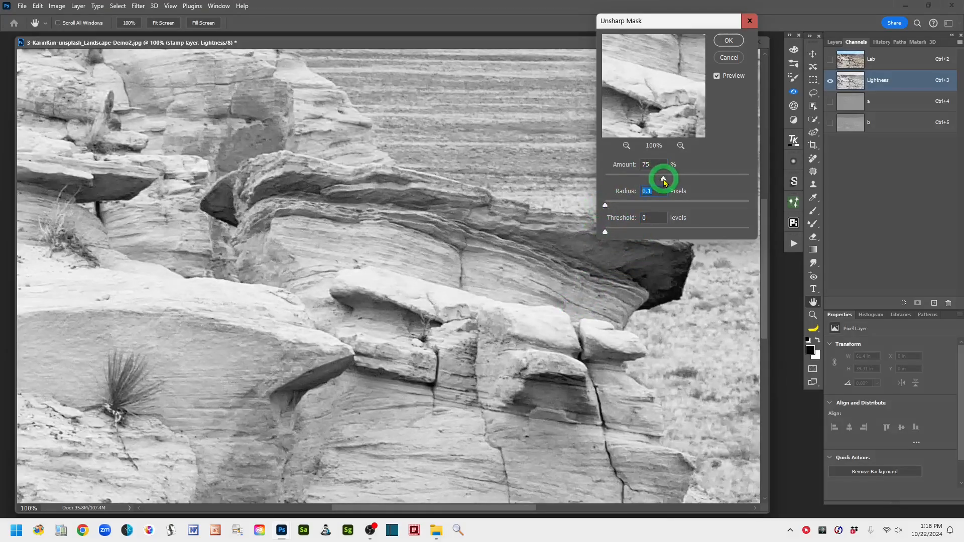
{"action": "left_click_drag", "start_coordinate": [663, 178], "coordinate": [583, 176]}
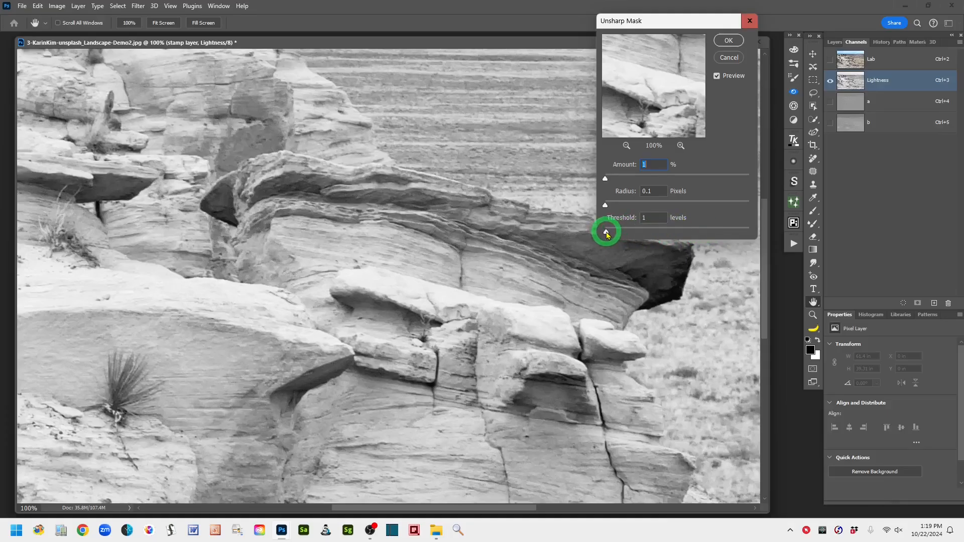
Raise the Unsharp Mask threshold to 24 levels and compare the result with the preview off and on.
{"action": "left_click_drag", "start_coordinate": [607, 234], "coordinate": [621, 234]}
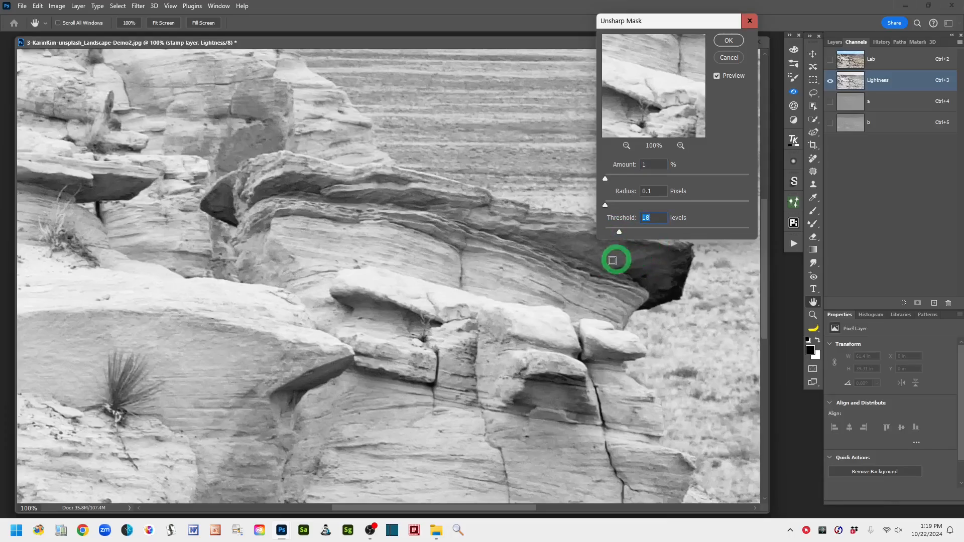
{"action": "left_click", "coordinate": [717, 76]}
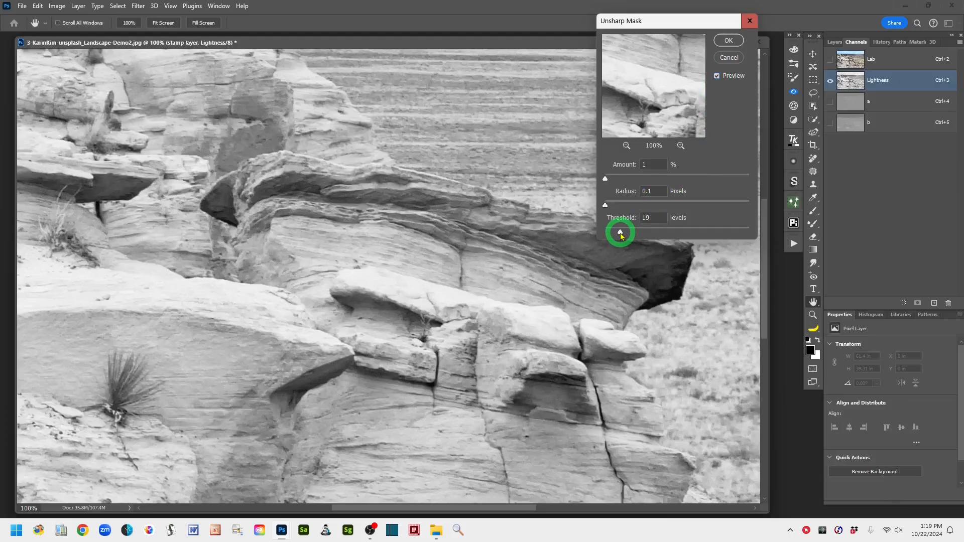
{"action": "left_click_drag", "start_coordinate": [621, 236], "coordinate": [624, 232]}
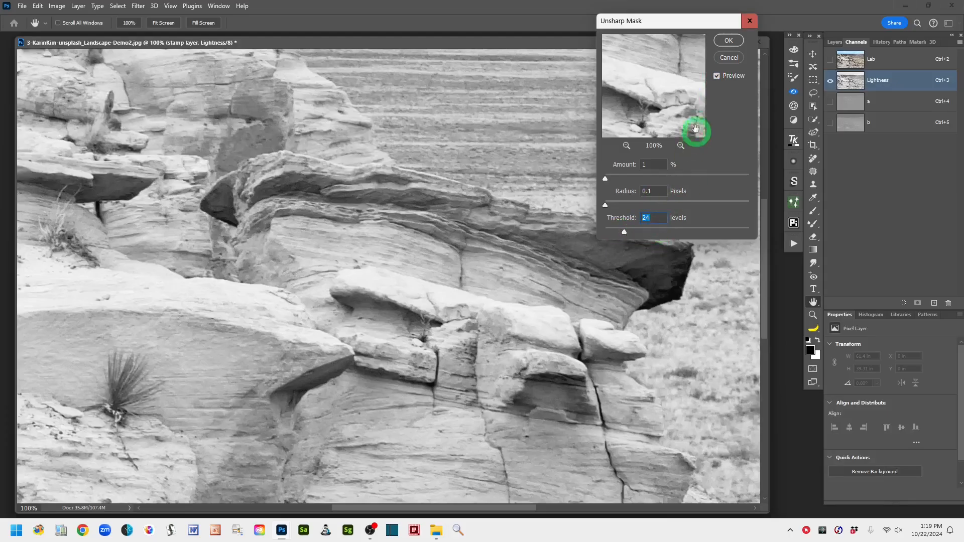
{"action": "left_click", "coordinate": [717, 76]}
{"action": "left_click", "coordinate": [716, 78]}
Set the Unsharp Mask radius to 2.9 pixels.
{"action": "left_click_drag", "start_coordinate": [608, 208], "coordinate": [623, 208]}
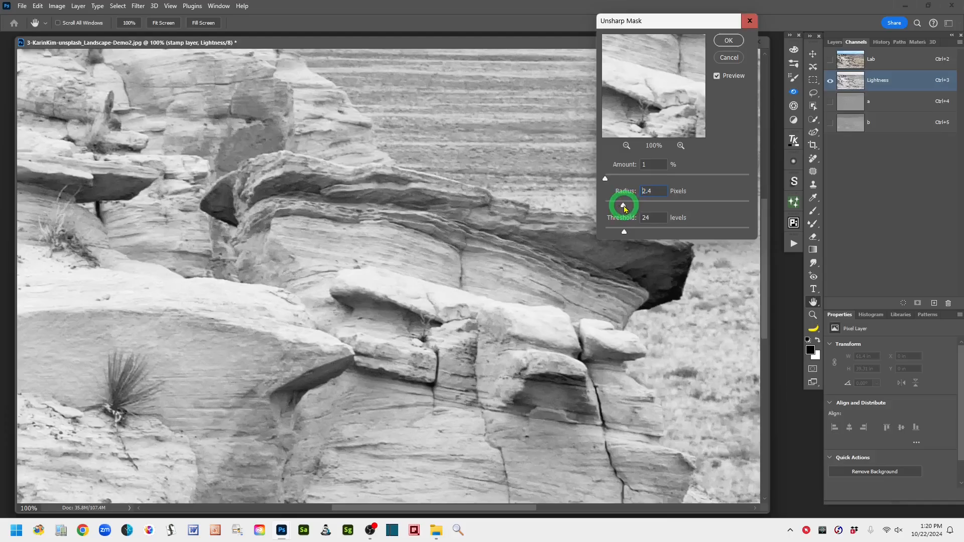
{"action": "mouse_move", "coordinate": [625, 209]}
{"action": "left_mouse_down"}
{"action": "mouse_move", "coordinate": [700, 210]}
{"action": "mouse_move", "coordinate": [626, 209]}
{"action": "left_mouse_up"}
{"action": "left_click_drag", "start_coordinate": [627, 209], "coordinate": [629, 208]}
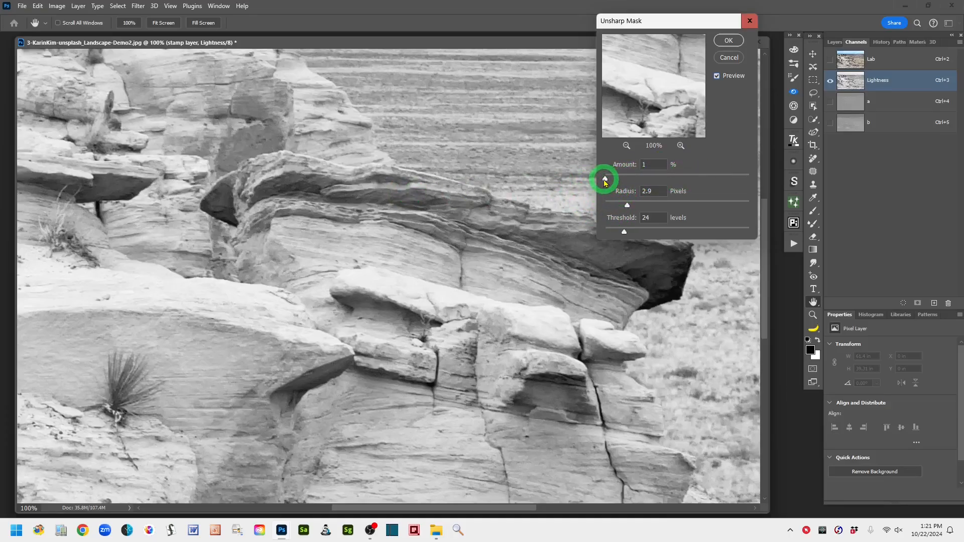
Try a strong 171% sharpening amount, settle on 73%, and apply Unsharp Mask to the Lightness channel.
{"action": "left_click_drag", "start_coordinate": [605, 183], "coordinate": [711, 180]}
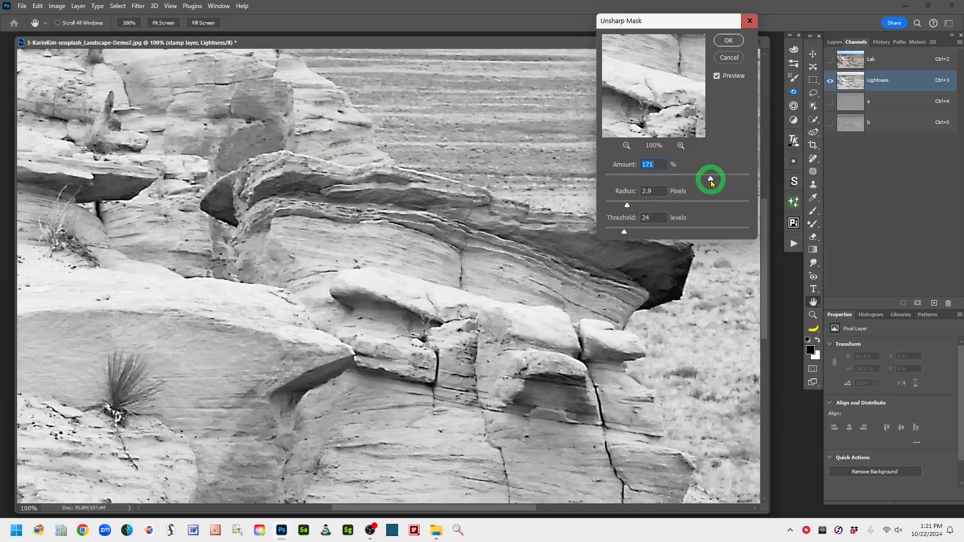
{"action": "left_click_drag", "start_coordinate": [712, 180], "coordinate": [668, 181]}
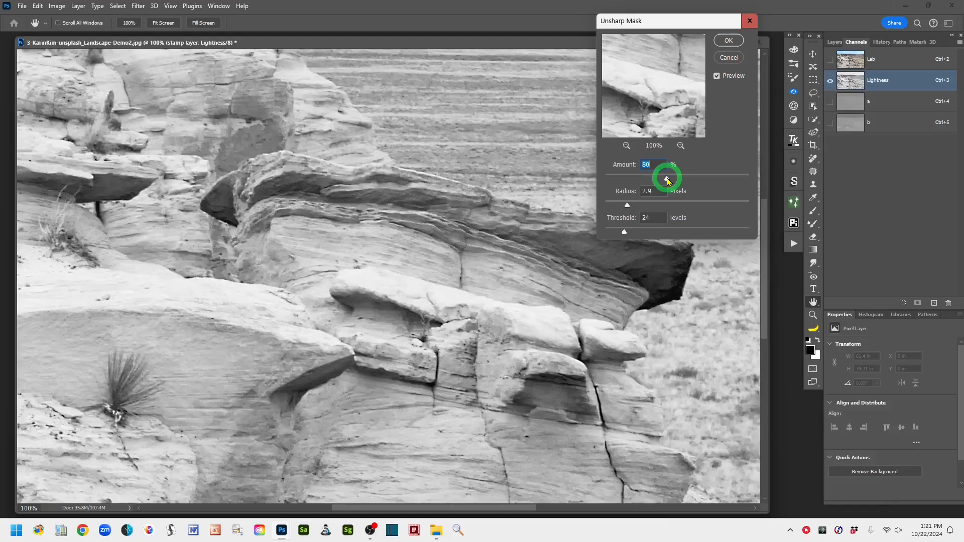
{"action": "left_click_drag", "start_coordinate": [668, 181], "coordinate": [665, 181]}
{"action": "left_click_drag", "start_coordinate": [665, 181], "coordinate": [663, 181]}
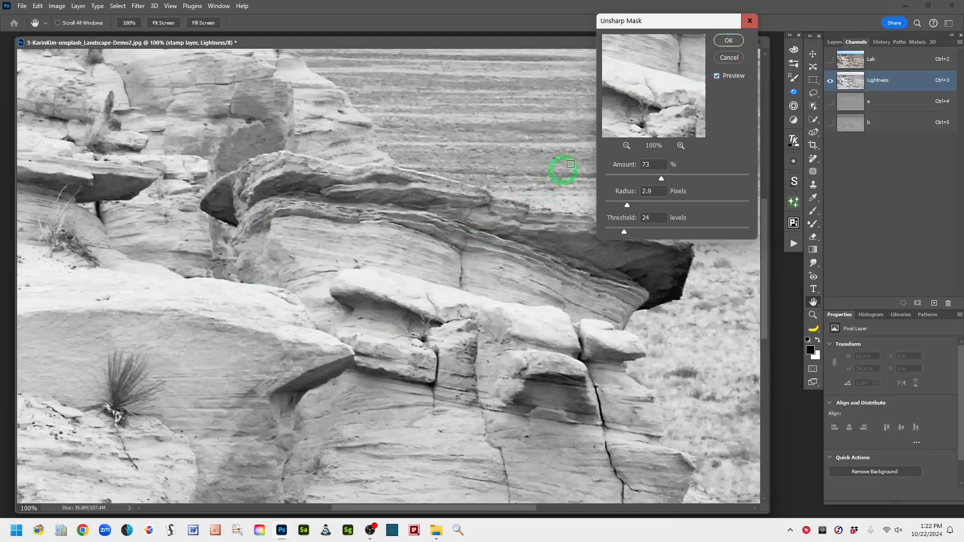
{"action": "left_click", "coordinate": [728, 41]}
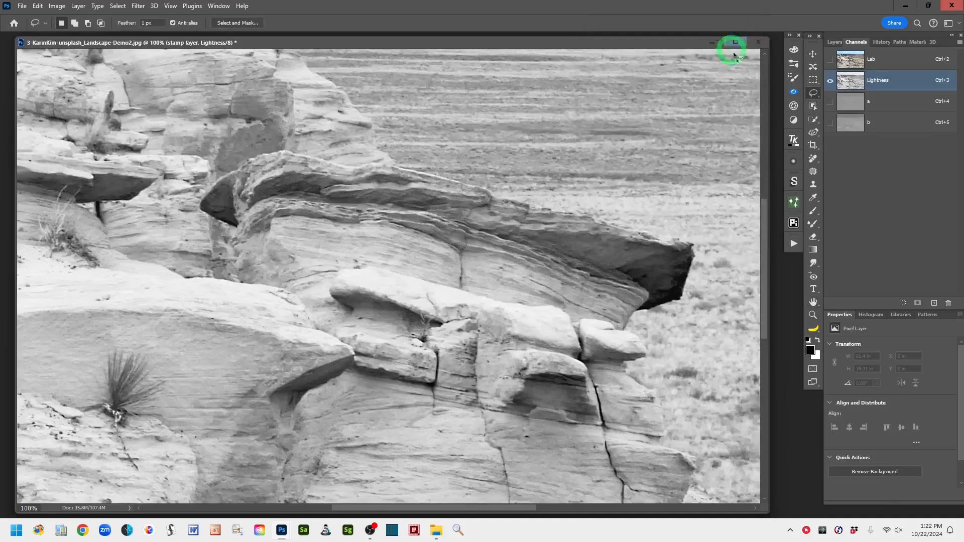
Reactivate the full-color Lab composite channel and return to the layer stack.
{"action": "left_click", "coordinate": [848, 61]}
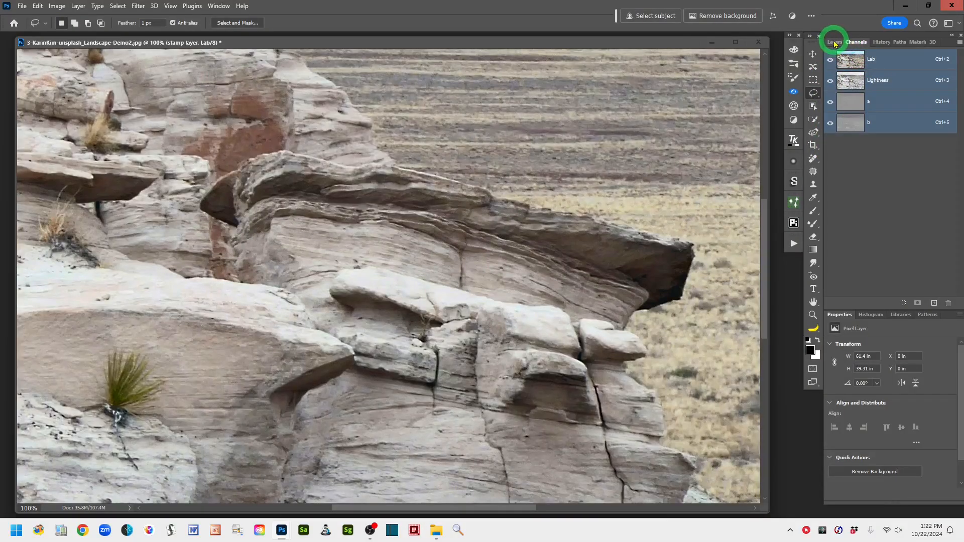
{"action": "left_click", "coordinate": [841, 44]}
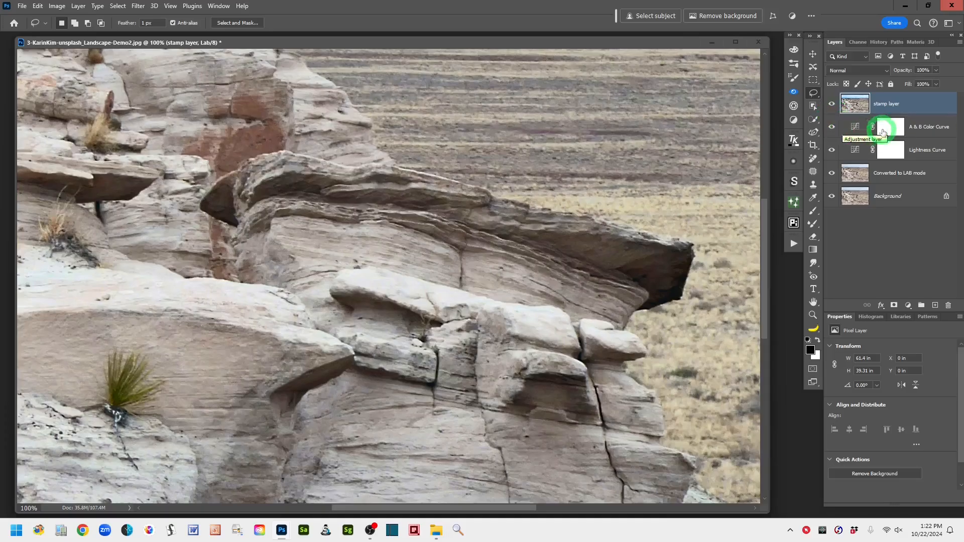
{"action": "left_click_drag", "start_coordinate": [883, 132], "coordinate": [885, 134]}
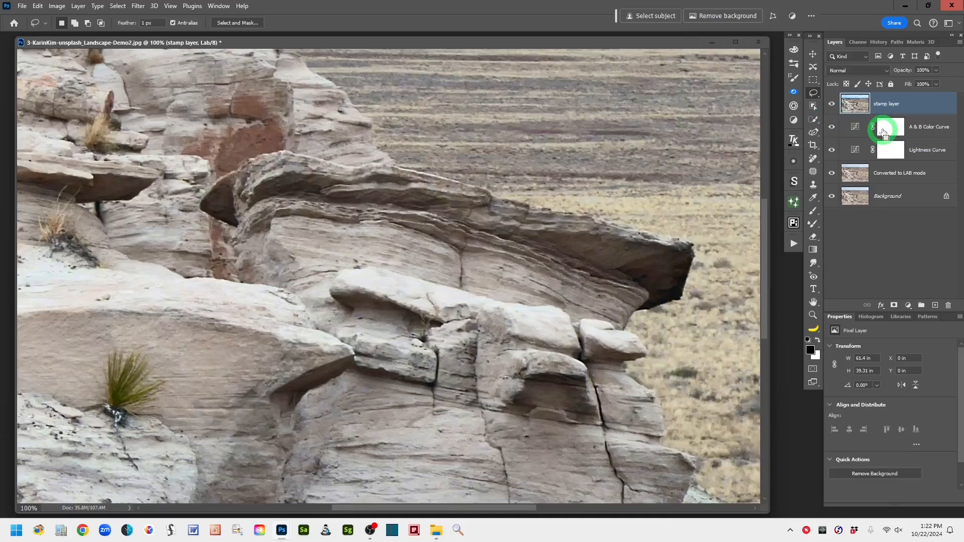
Compare the rocks with and without the sharpened stamp layer, leaving it visible, and review the whole image.
{"action": "key", "text": "ctrl+minus"}
{"action": "mouse_move", "coordinate": [312, 196]}
{"action": "left_mouse_down"}
{"action": "mouse_move", "coordinate": [433, 280]}
{"action": "mouse_move", "coordinate": [438, 232]}
{"action": "left_mouse_up"}
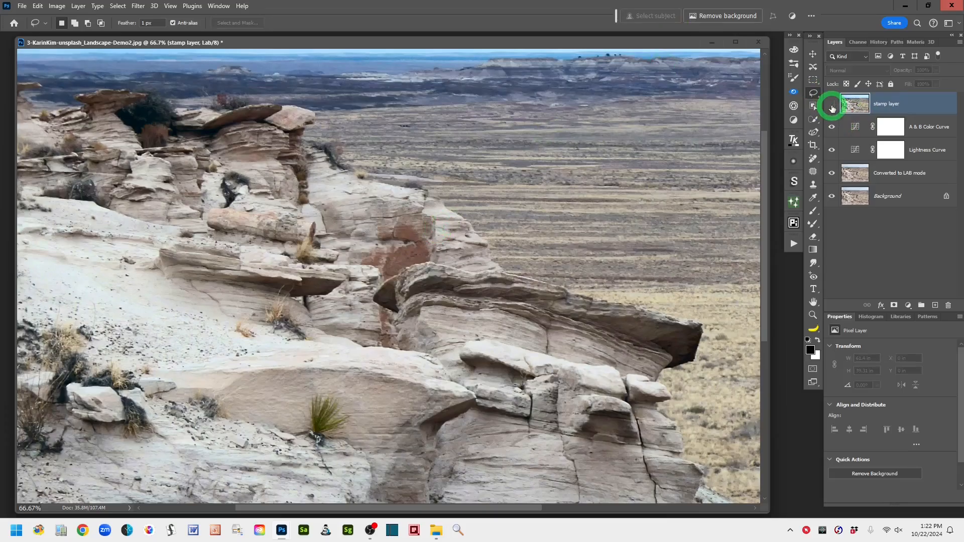
{"action": "left_click", "coordinate": [832, 106]}
{"action": "left_click", "coordinate": [833, 107]}
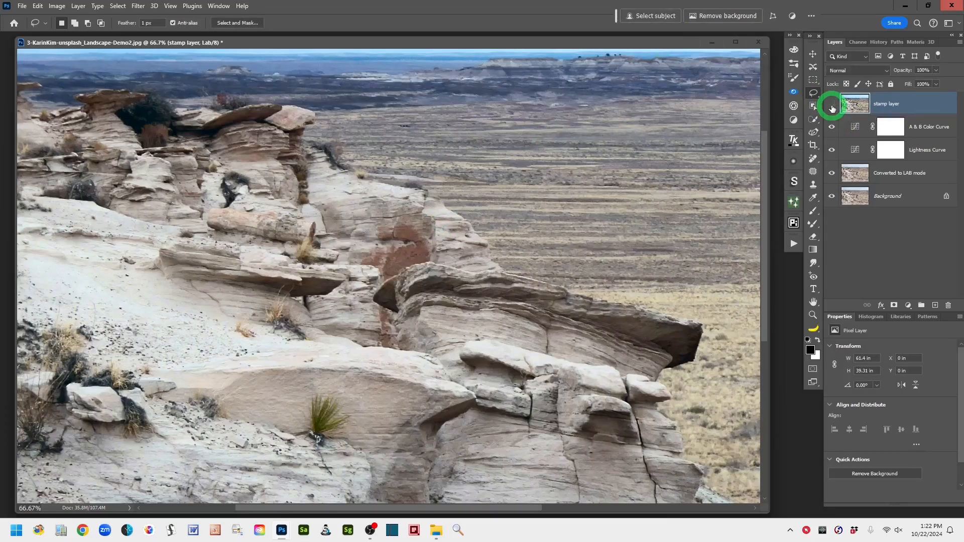
{"action": "left_click", "coordinate": [832, 106]}
{"action": "left_click", "coordinate": [832, 106]}
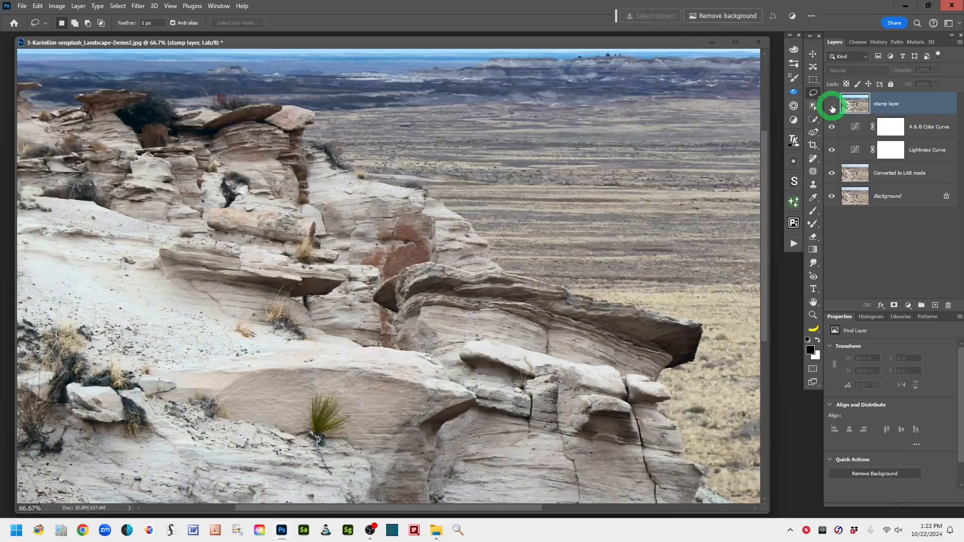
{"action": "left_click", "coordinate": [832, 106]}
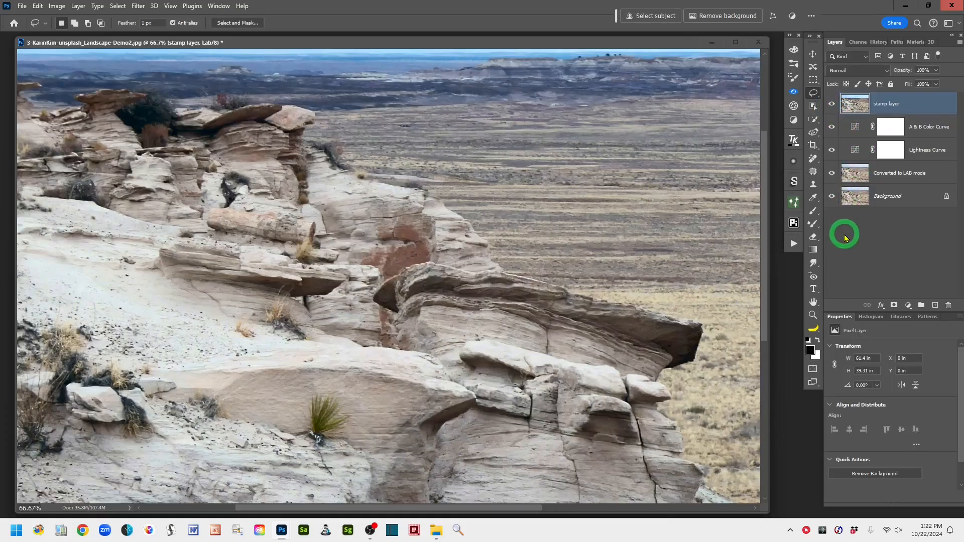
{"action": "key", "text": "ctrl+minus"}
{"action": "key", "text": "ctrl+minus"}
{"action": "key", "text": "ctrl+minus"}
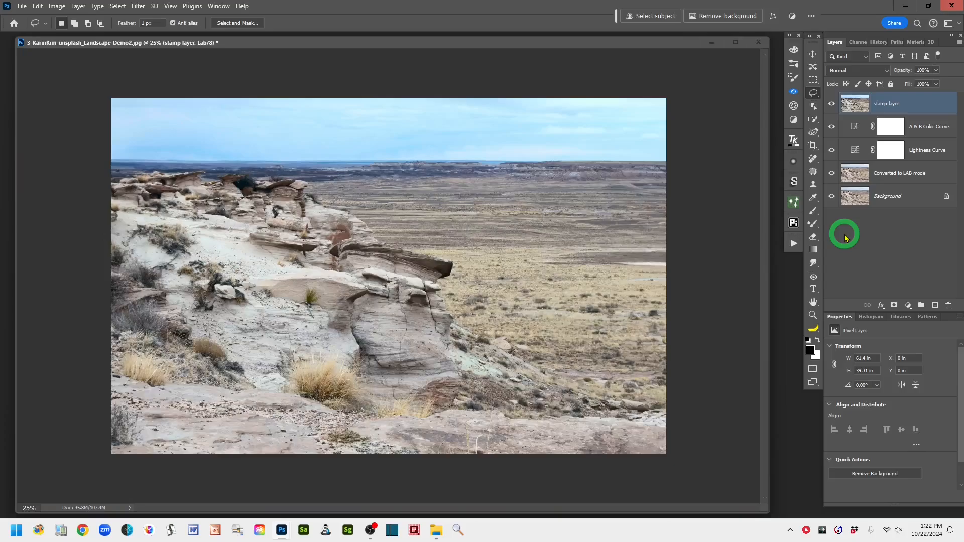
Rename the stamp layer "LAB Sharpening".
{"action": "double_click", "coordinate": [885, 104]}
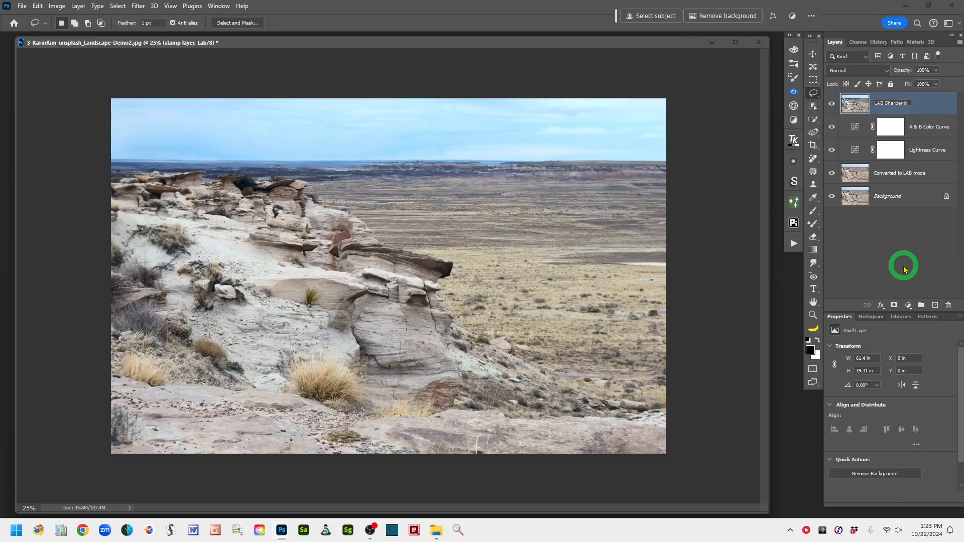
{"action": "left_click", "coordinate": [939, 101]}
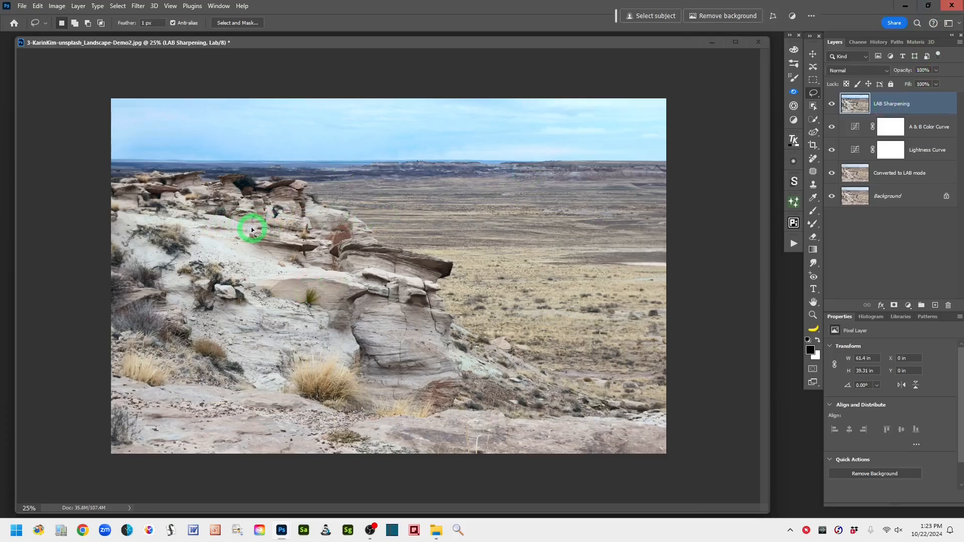
Select the foreground rocks with the Object Selection tool's Lasso mode, adding missed patches along the lower slope.
{"action": "left_click", "coordinate": [813, 107]}
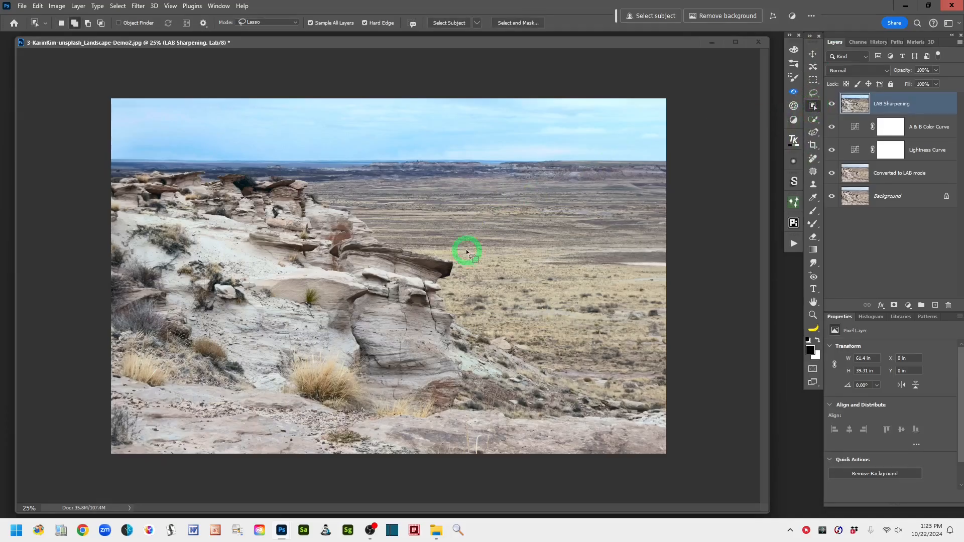
{"action": "mouse_move", "coordinate": [466, 252]}
{"action": "left_mouse_down"}
{"action": "mouse_move", "coordinate": [398, 231]}
{"action": "mouse_move", "coordinate": [311, 174]}
{"action": "mouse_move", "coordinate": [219, 157]}
{"action": "mouse_move", "coordinate": [140, 155]}
{"action": "mouse_move", "coordinate": [112, 167]}
{"action": "mouse_move", "coordinate": [91, 187]}
{"action": "mouse_move", "coordinate": [51, 299]}
{"action": "mouse_move", "coordinate": [47, 430]}
{"action": "mouse_move", "coordinate": [58, 500]}
{"action": "mouse_move", "coordinate": [162, 536]}
{"action": "mouse_move", "coordinate": [637, 536]}
{"action": "mouse_move", "coordinate": [710, 513]}
{"action": "mouse_move", "coordinate": [750, 389]}
{"action": "left_mouse_up"}
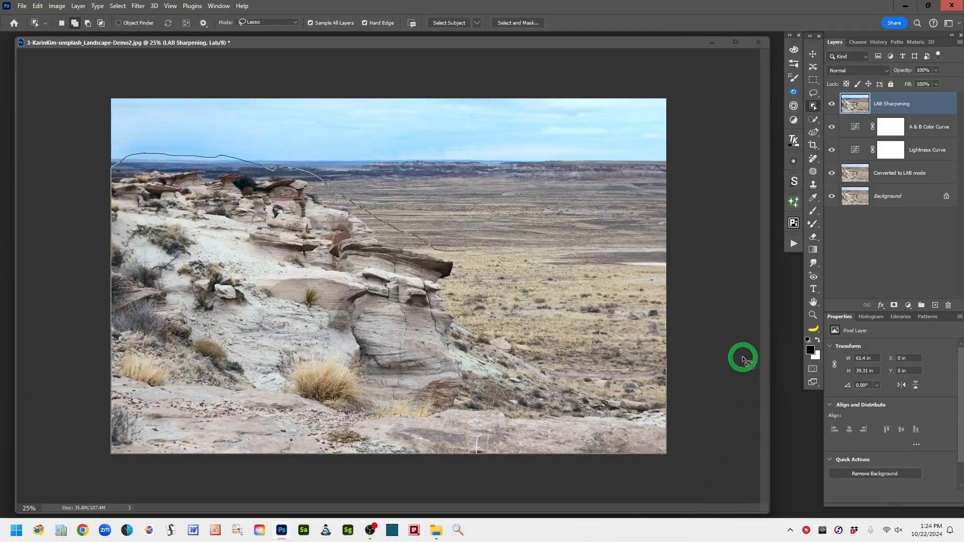
{"action": "left_click_drag", "start_coordinate": [685, 331], "coordinate": [538, 338]}
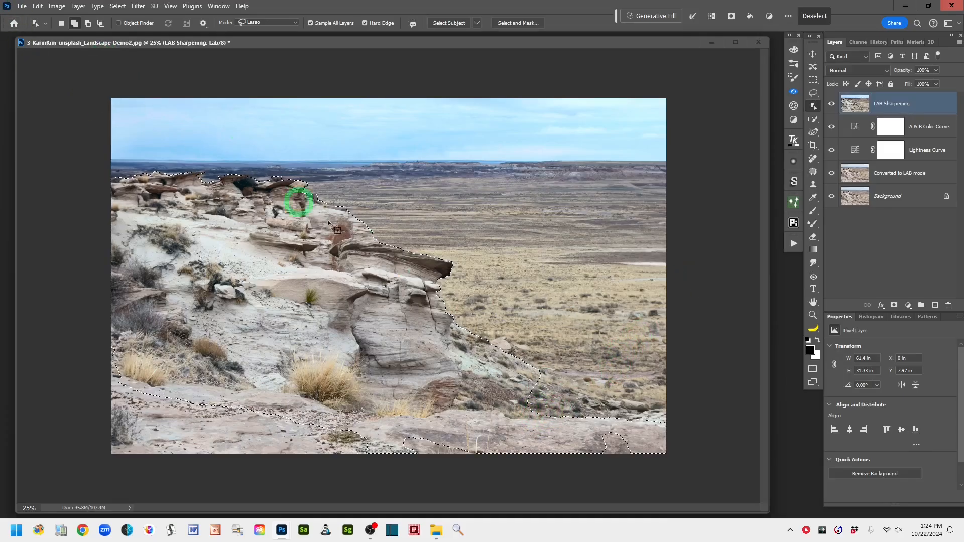
{"action": "mouse_move", "coordinate": [537, 365]}
{"action": "left_mouse_down"}
{"action": "mouse_move", "coordinate": [633, 385]}
{"action": "mouse_move", "coordinate": [667, 404]}
{"action": "mouse_move", "coordinate": [672, 419]}
{"action": "mouse_move", "coordinate": [613, 440]}
{"action": "left_mouse_up"}
{"action": "mouse_move", "coordinate": [541, 433]}
{"action": "left_mouse_down"}
{"action": "mouse_move", "coordinate": [510, 395]}
{"action": "mouse_move", "coordinate": [535, 364]}
{"action": "left_mouse_up"}
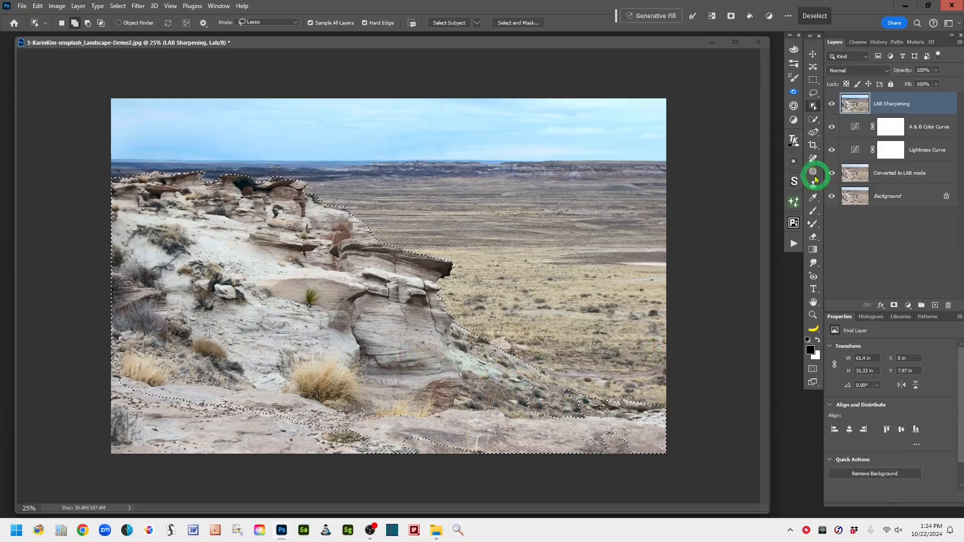
Extend the rock selection with the Quick Selection tool over the lower slope and the unselected ground along the bottom edge.
{"action": "left_click", "coordinate": [813, 119]}
{"action": "mouse_move", "coordinate": [509, 381]}
{"action": "left_mouse_down"}
{"action": "mouse_move", "coordinate": [587, 414]}
{"action": "mouse_move", "coordinate": [533, 396]}
{"action": "mouse_move", "coordinate": [572, 400]}
{"action": "mouse_move", "coordinate": [528, 391]}
{"action": "mouse_move", "coordinate": [570, 415]}
{"action": "mouse_move", "coordinate": [624, 431]}
{"action": "left_mouse_up"}
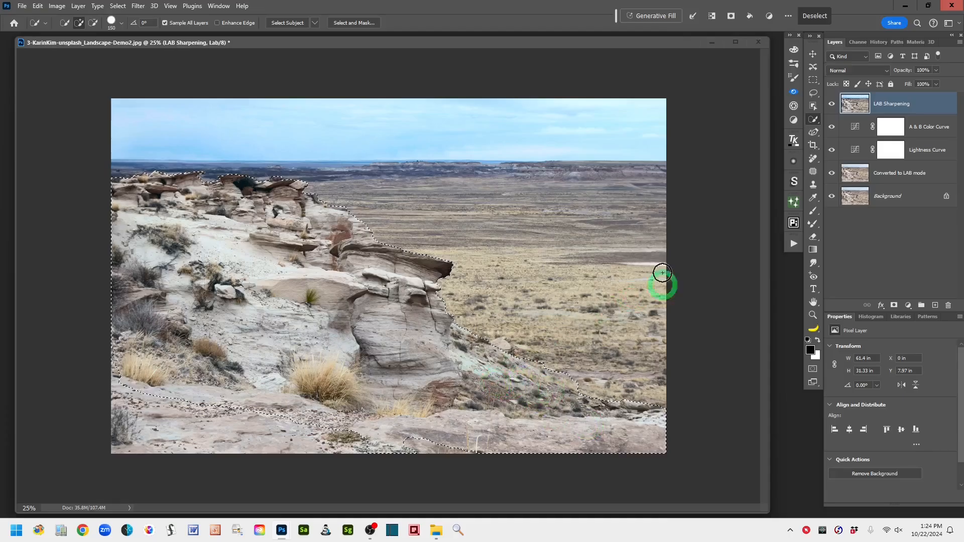
{"action": "left_click", "coordinate": [814, 106]}
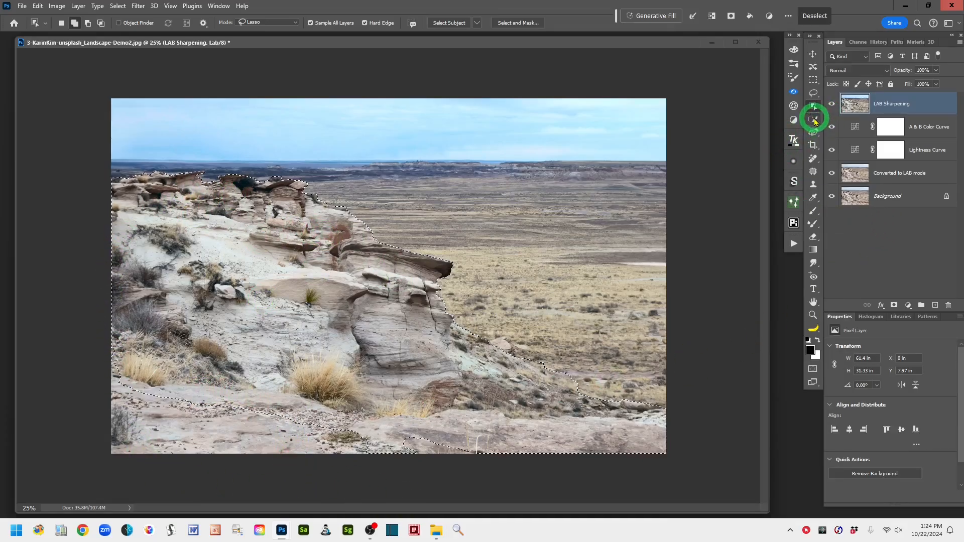
{"action": "left_click", "coordinate": [814, 120]}
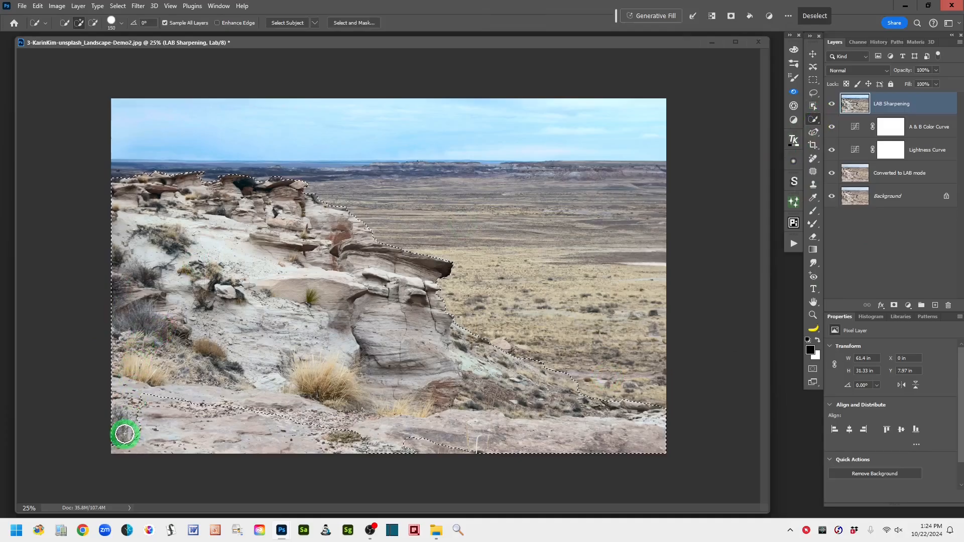
{"action": "left_click_drag", "start_coordinate": [124, 433], "coordinate": [249, 417]}
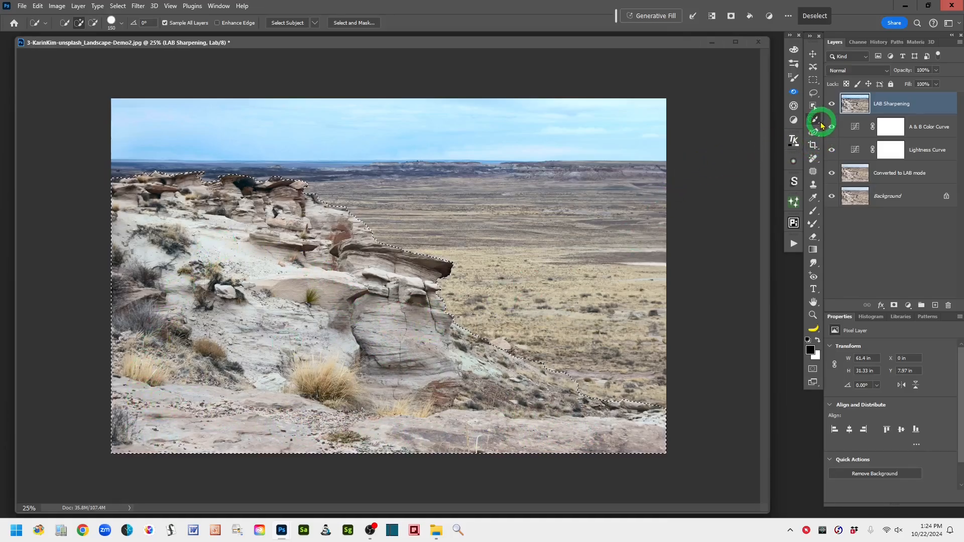
Mask the LAB Sharpening layer from the rock selection, display the mask alone, and feather it 3.7 px.
{"action": "left_click", "coordinate": [813, 93]}
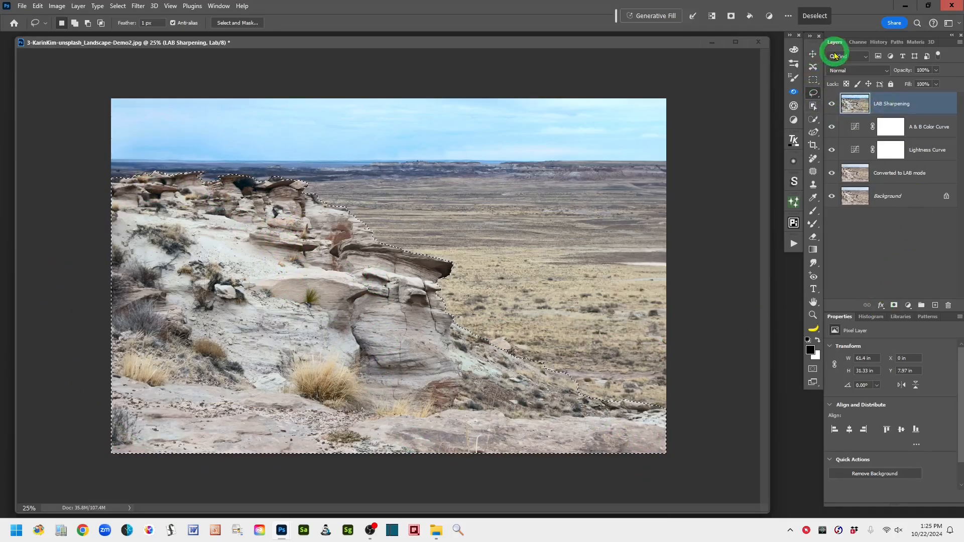
{"action": "left_click", "coordinate": [895, 306]}
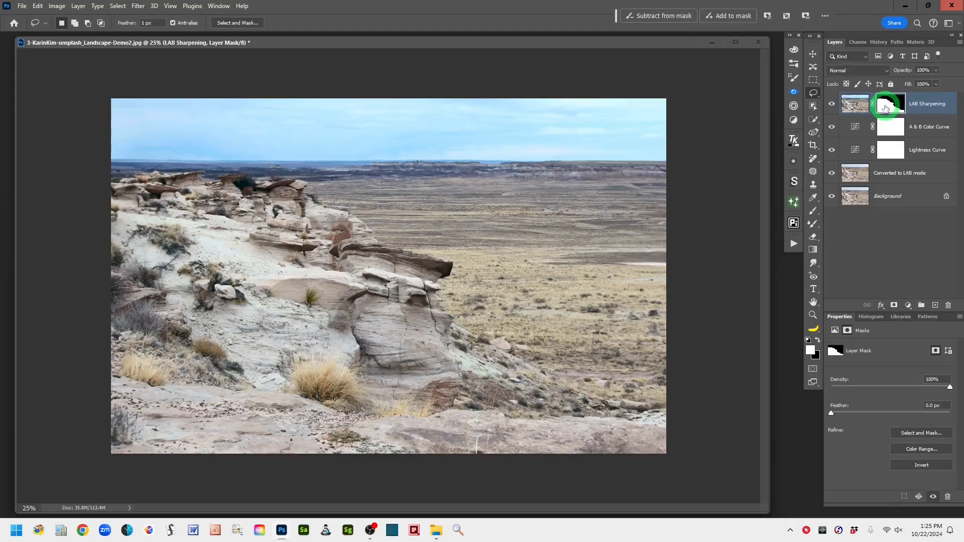
{"action": "left_click", "coordinate": [888, 108], "text": "alt"}
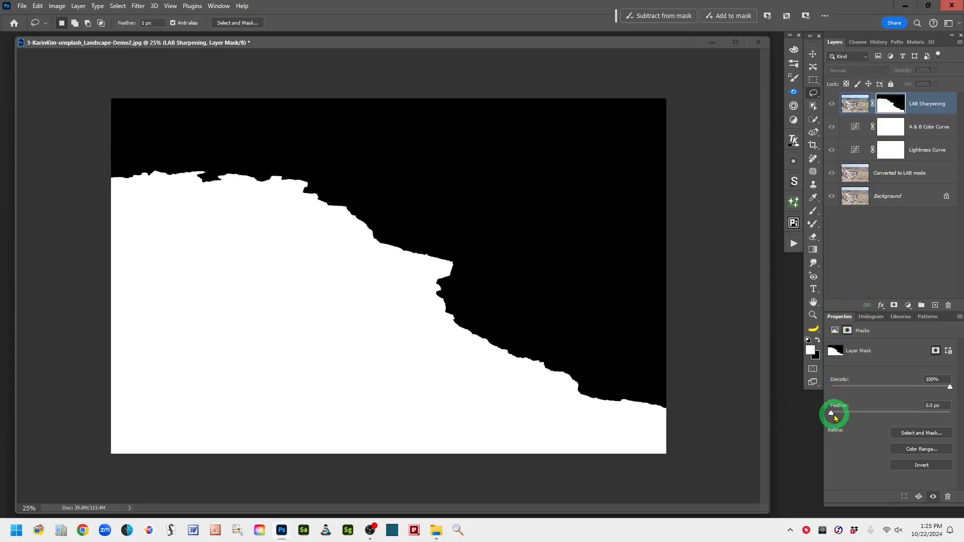
{"action": "left_click_drag", "start_coordinate": [832, 416], "coordinate": [853, 417]}
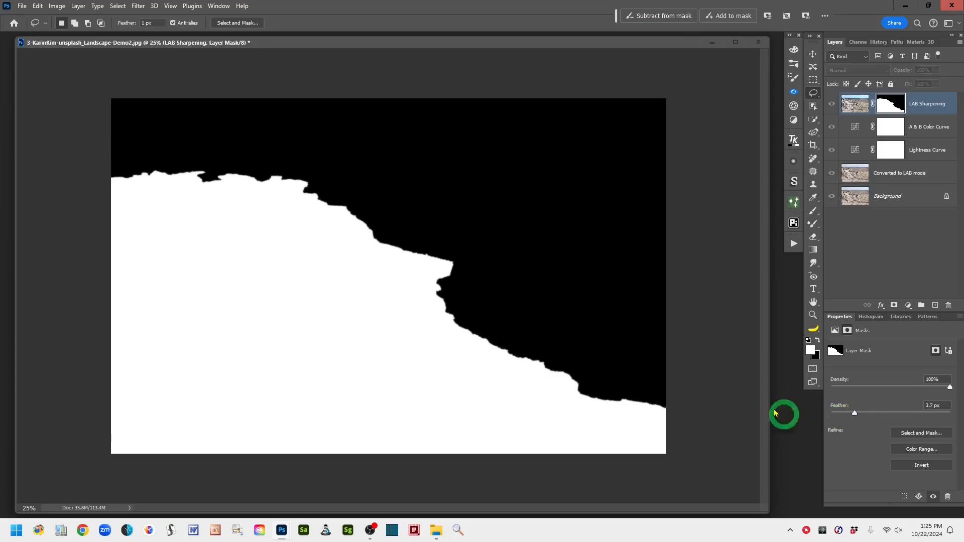
Leave the mask view and compare the finished edit with the original Background layer, restoring all layers' visibility.
{"action": "left_click", "coordinate": [892, 103], "text": "alt"}
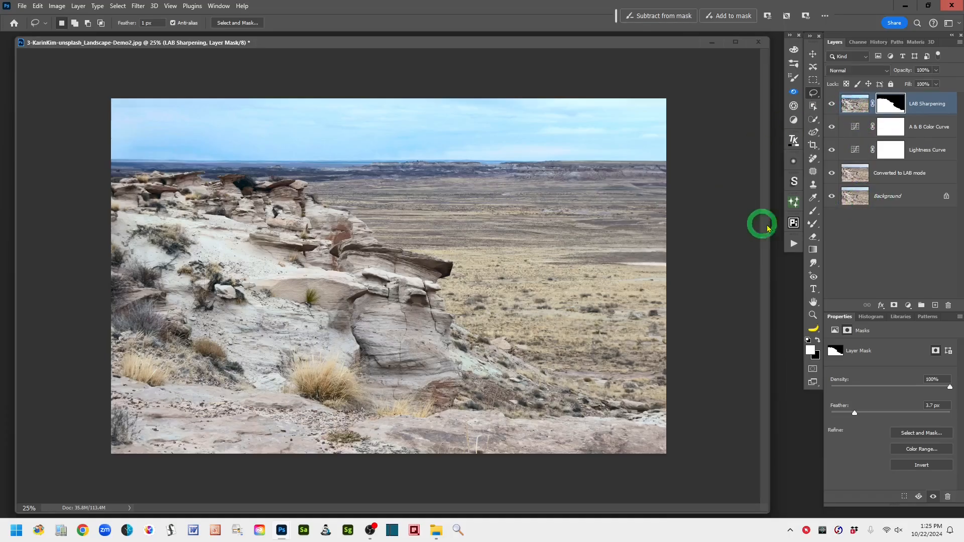
{"action": "left_click", "coordinate": [832, 197], "text": "alt"}
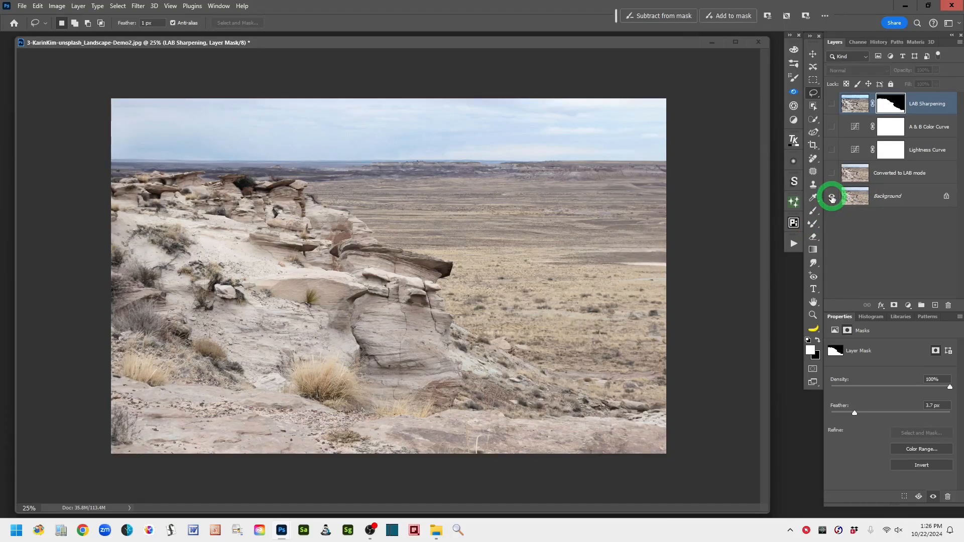
{"action": "left_click", "coordinate": [833, 198], "text": "alt"}
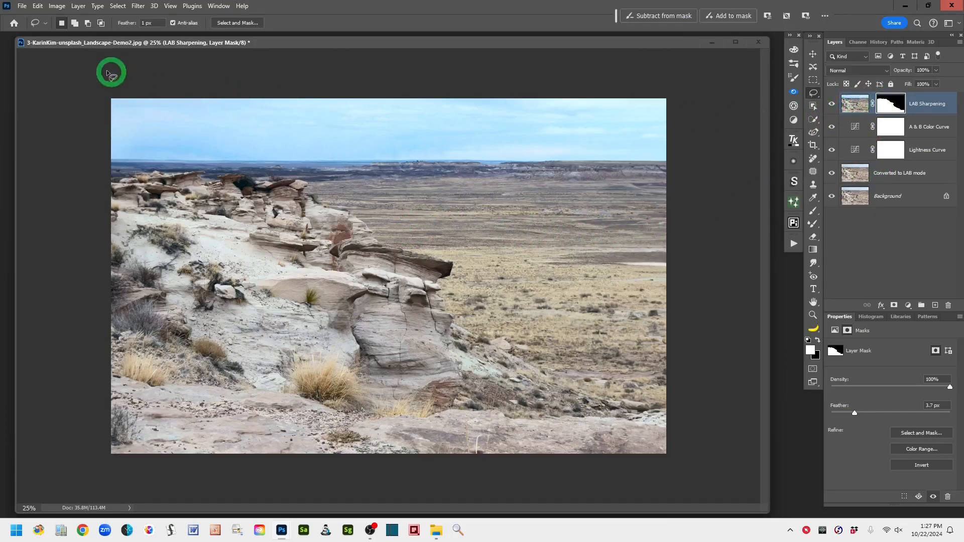
Convert the image from Lab Color to RGB Color mode, flattening all layers.
{"action": "left_click", "coordinate": [56, 7]}
{"action": "mouse_move", "coordinate": [75, 20]}
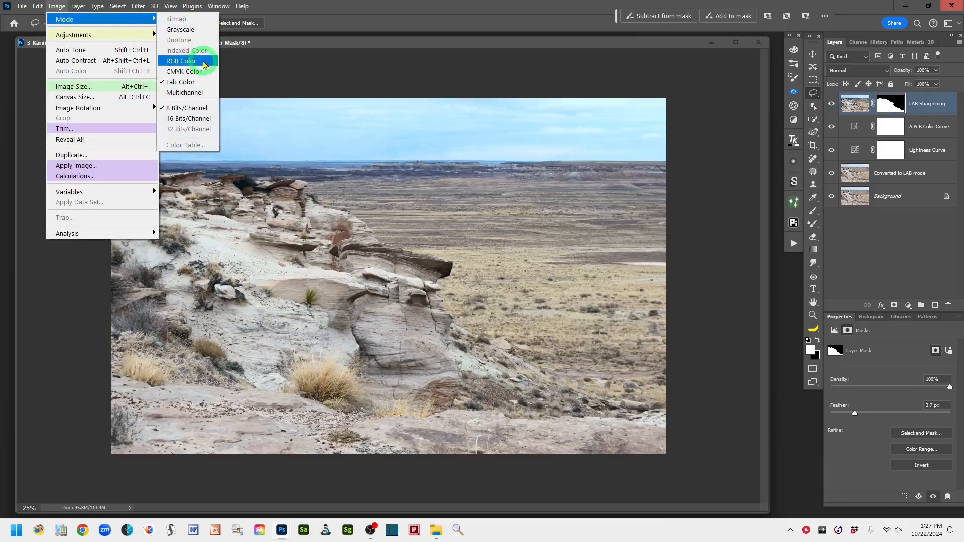
{"action": "left_click", "coordinate": [204, 63]}
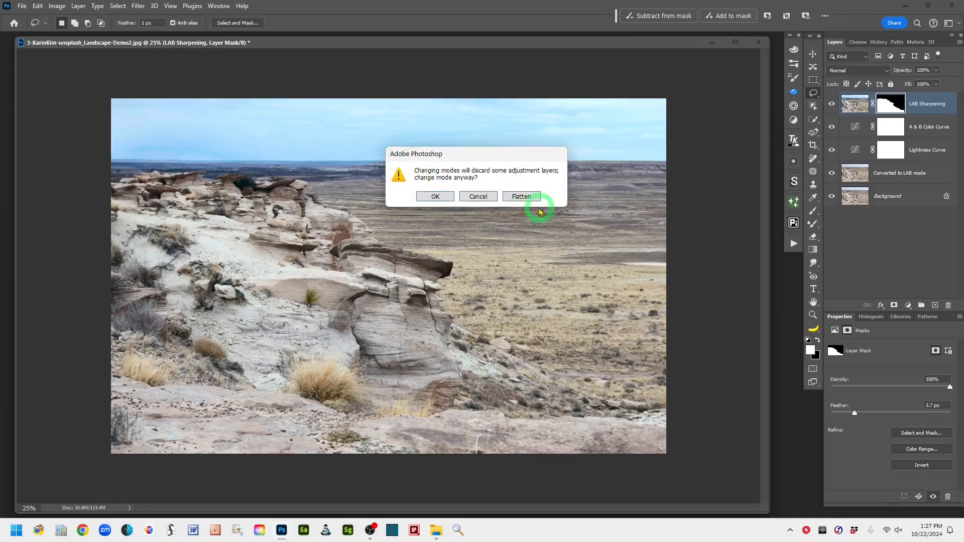
{"action": "left_click", "coordinate": [523, 197]}
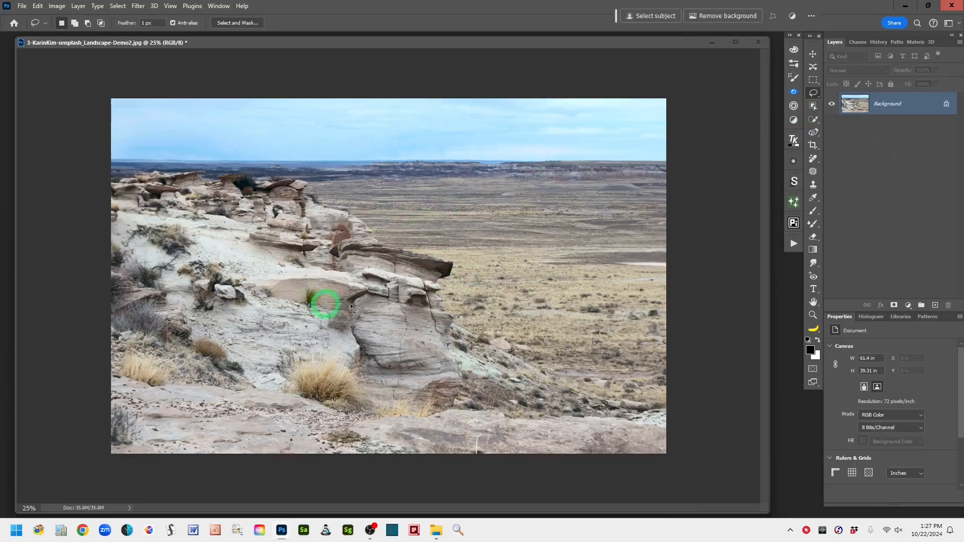
Duplicate the flattened Background layer and delete the copy.
{"action": "left_click_drag", "start_coordinate": [926, 106], "coordinate": [935, 305]}
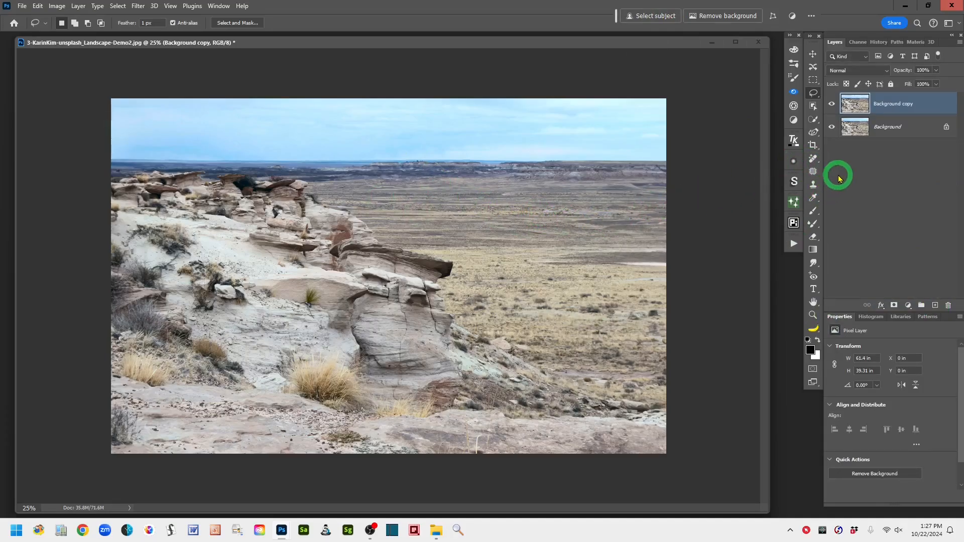
{"action": "left_click_drag", "start_coordinate": [937, 107], "coordinate": [948, 305]}
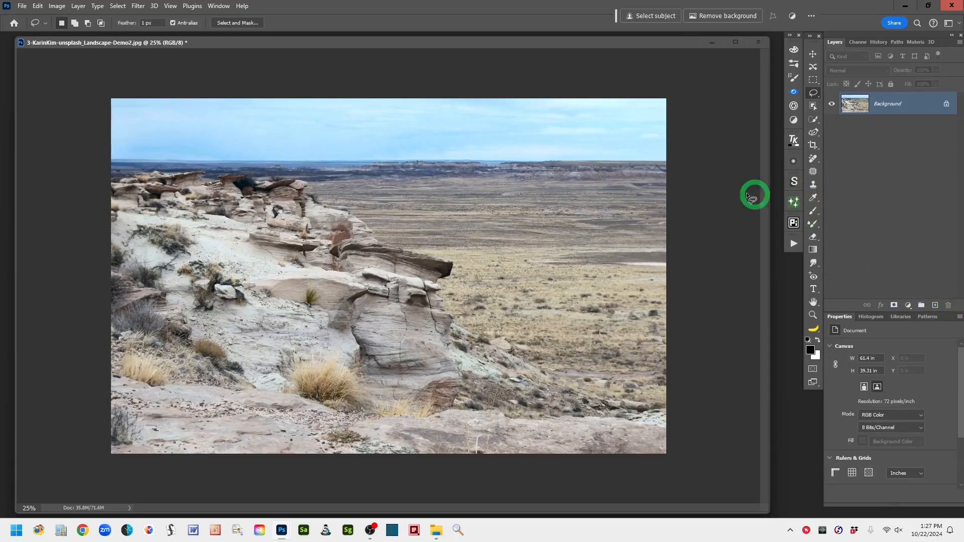